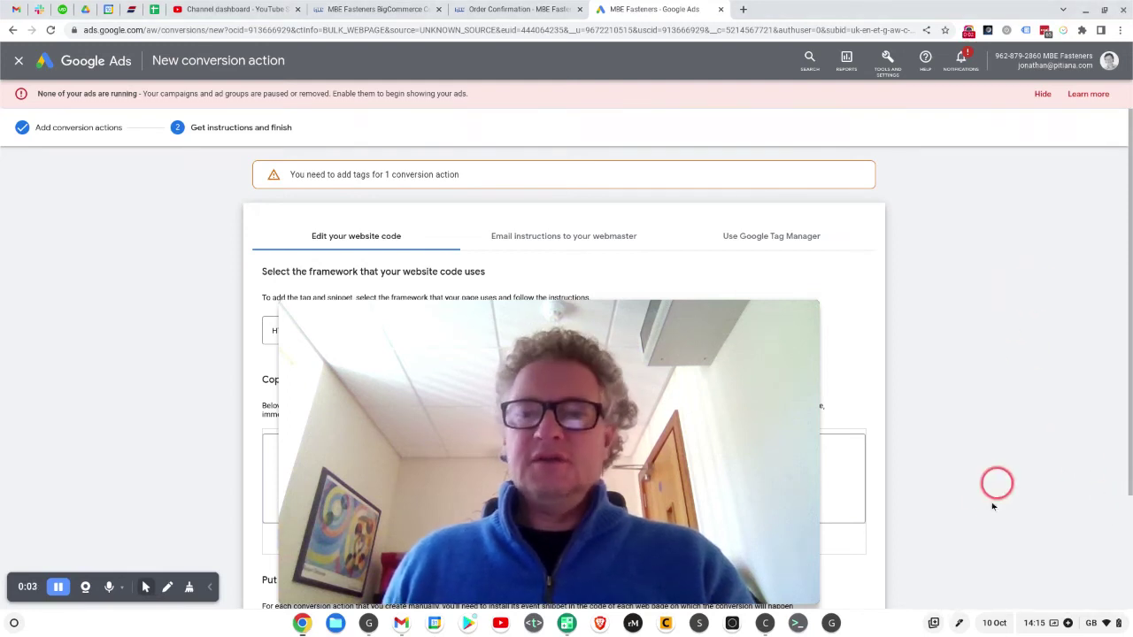
Step: Set the ChromeOS shelf to auto-hide and raise the system volume
right_click(875, 617)
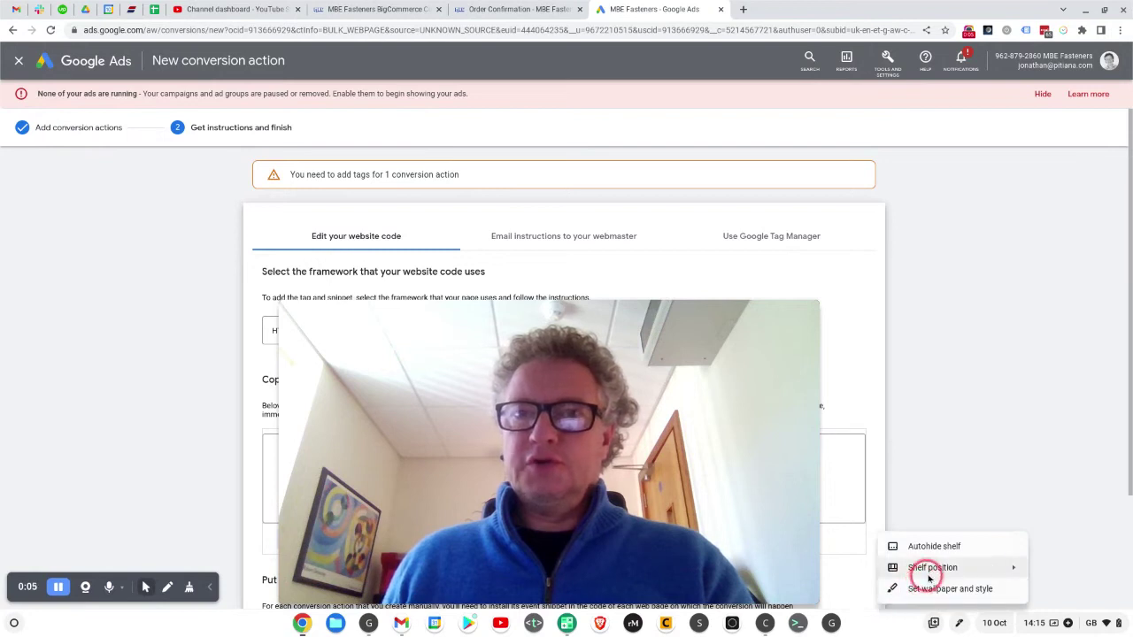
mouse_move(928, 570)
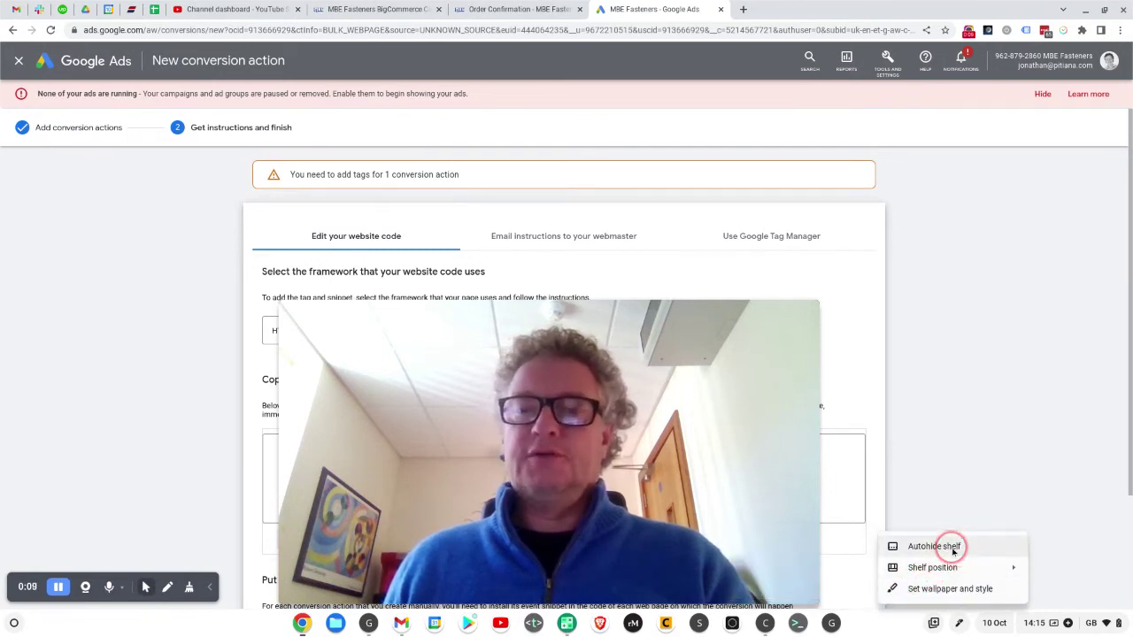
left_click(953, 548)
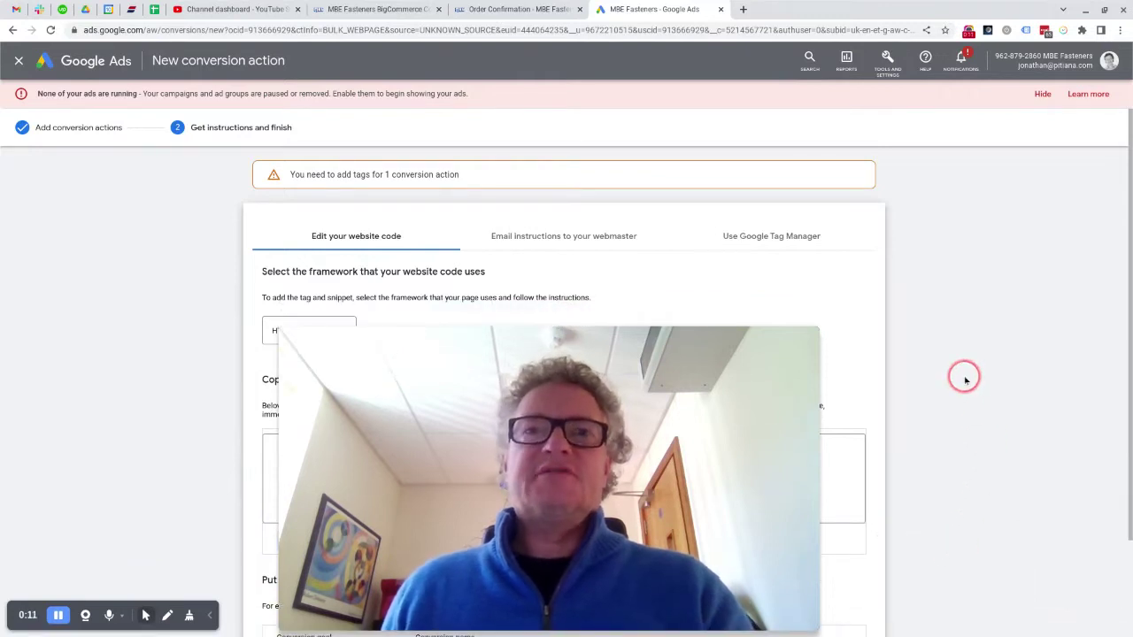
key("XF86AudioRaiseVolume")
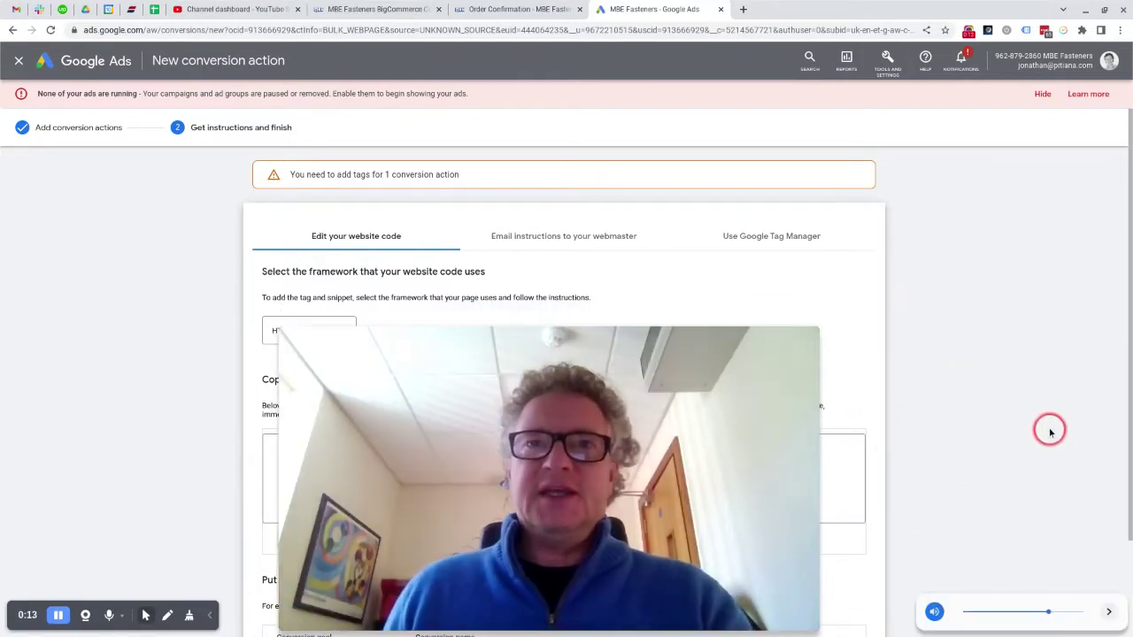
left_click(1066, 416)
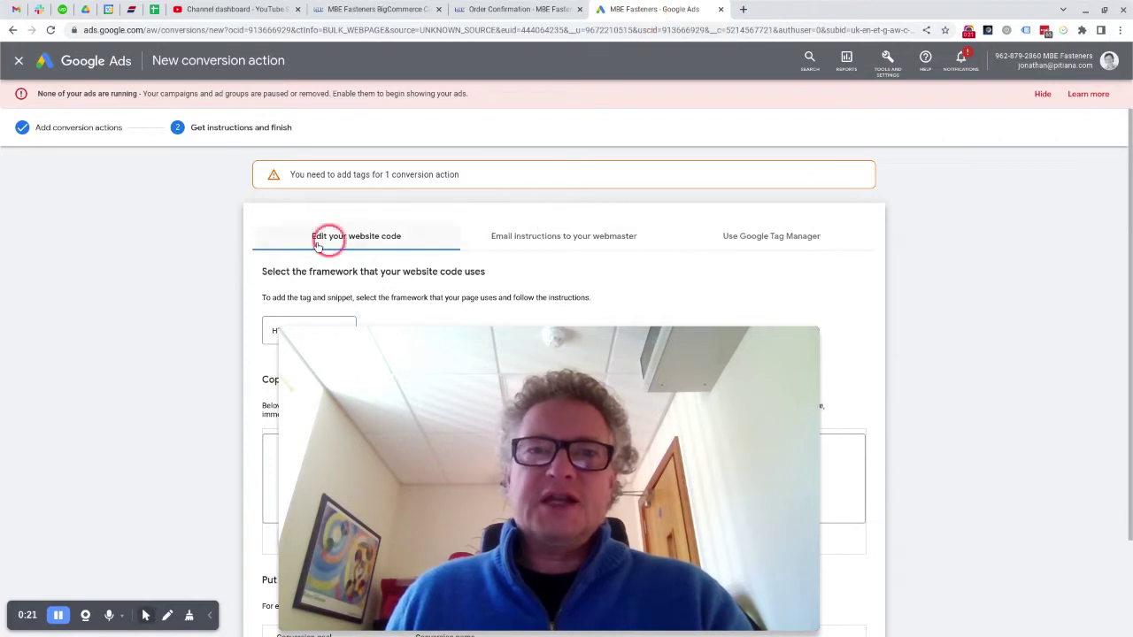
Step: From Tools and Settings > Conversions, start a new conversion action tracked on the Website
mouse_move(286, 329)
left_click_drag(813, 338, 1095, 573)
left_click(894, 78)
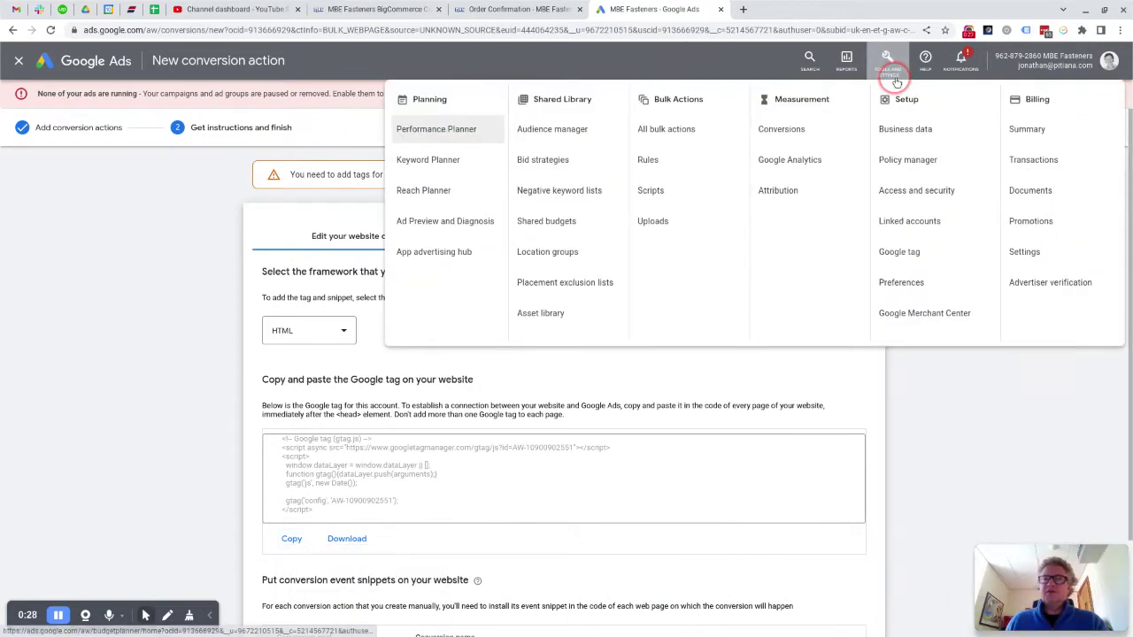
left_click(777, 135)
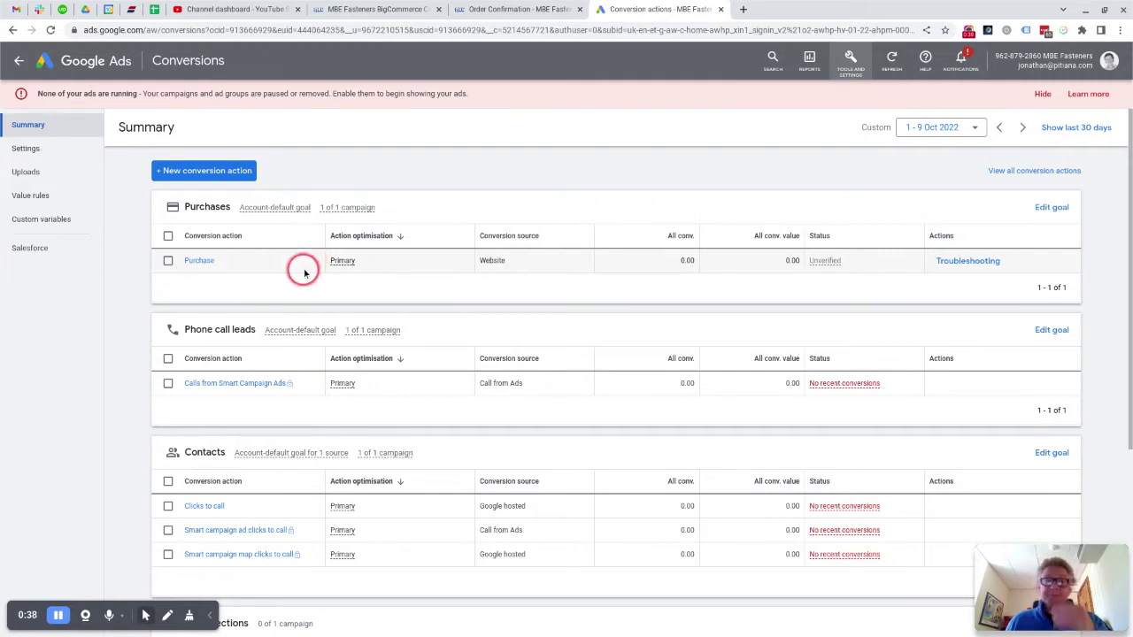
left_click(202, 173)
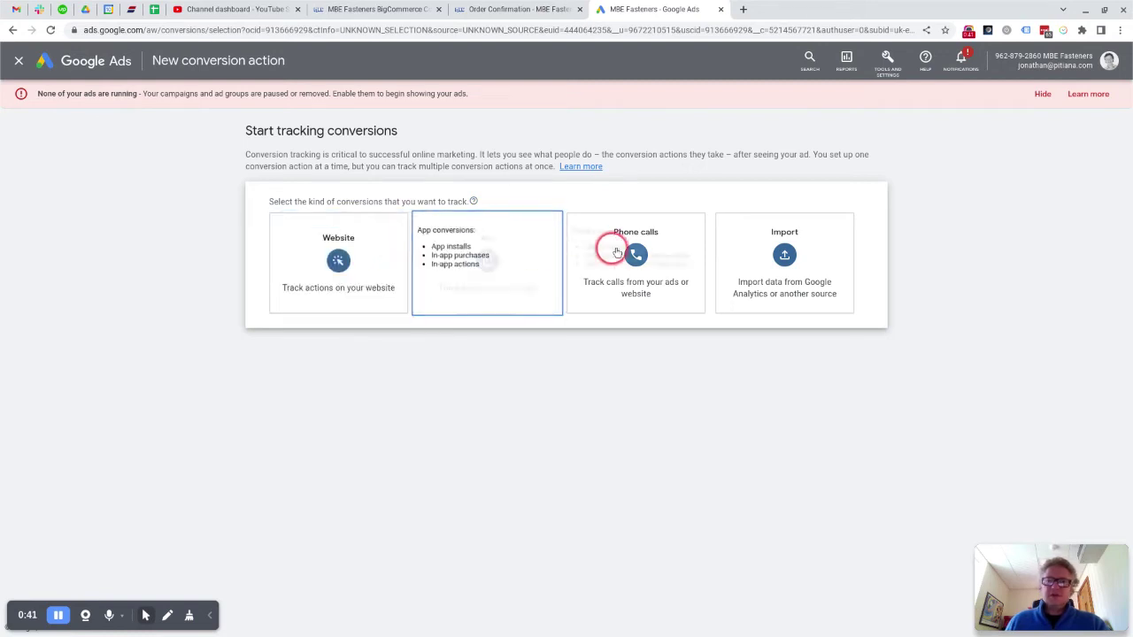
left_click(339, 259)
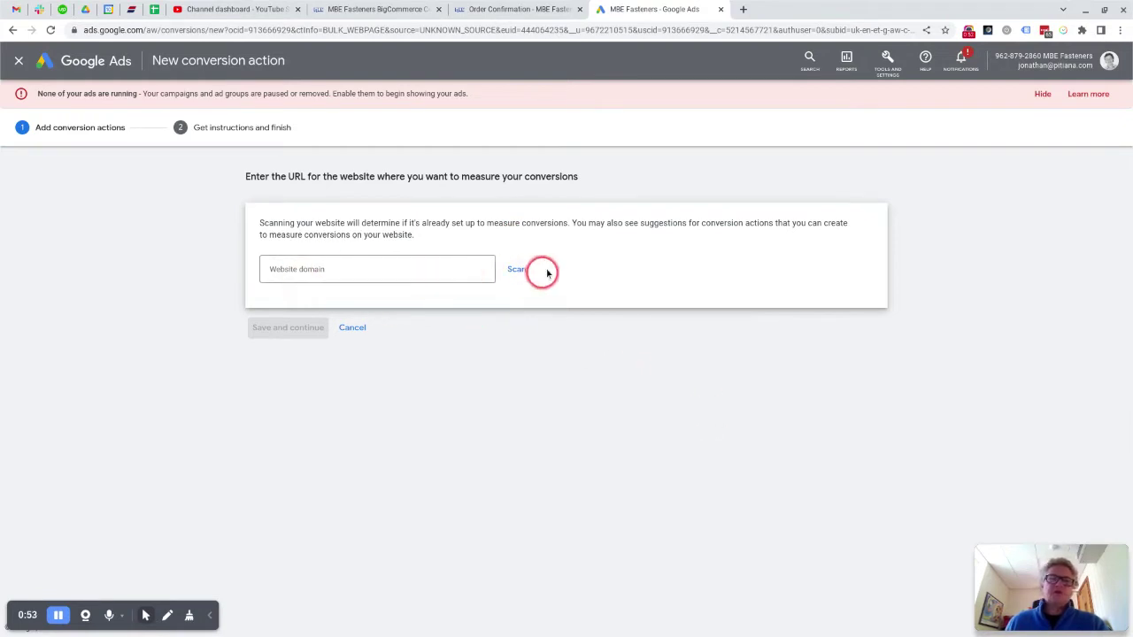
Step: Scan mbefasteners.co.uk as the website domain and scroll to the manual setup options
left_click(338, 279)
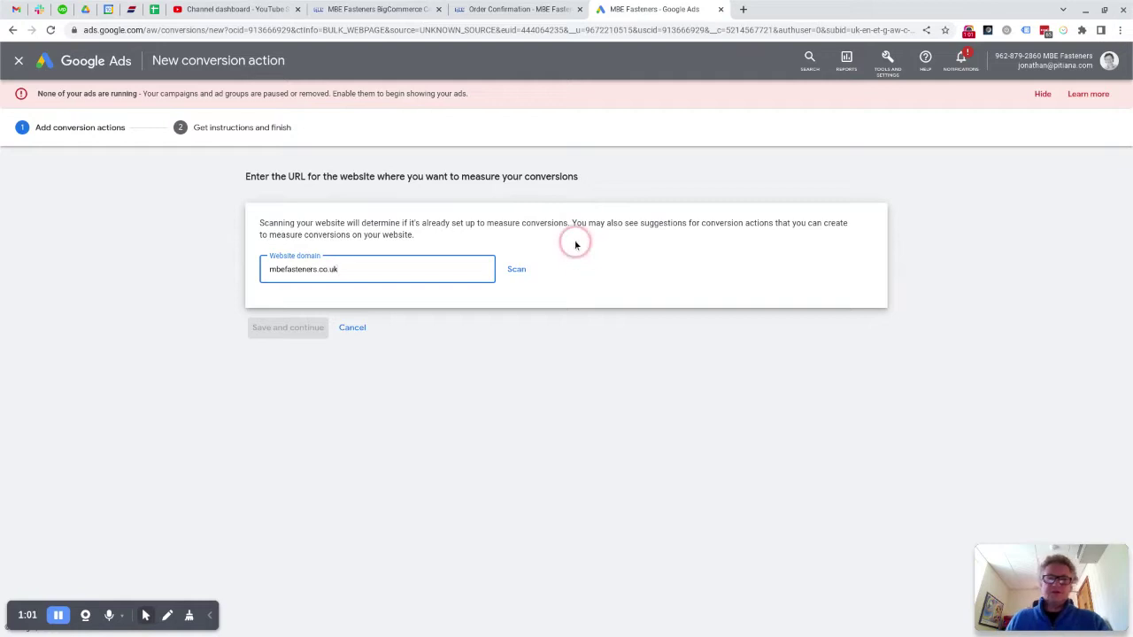
left_click(514, 270)
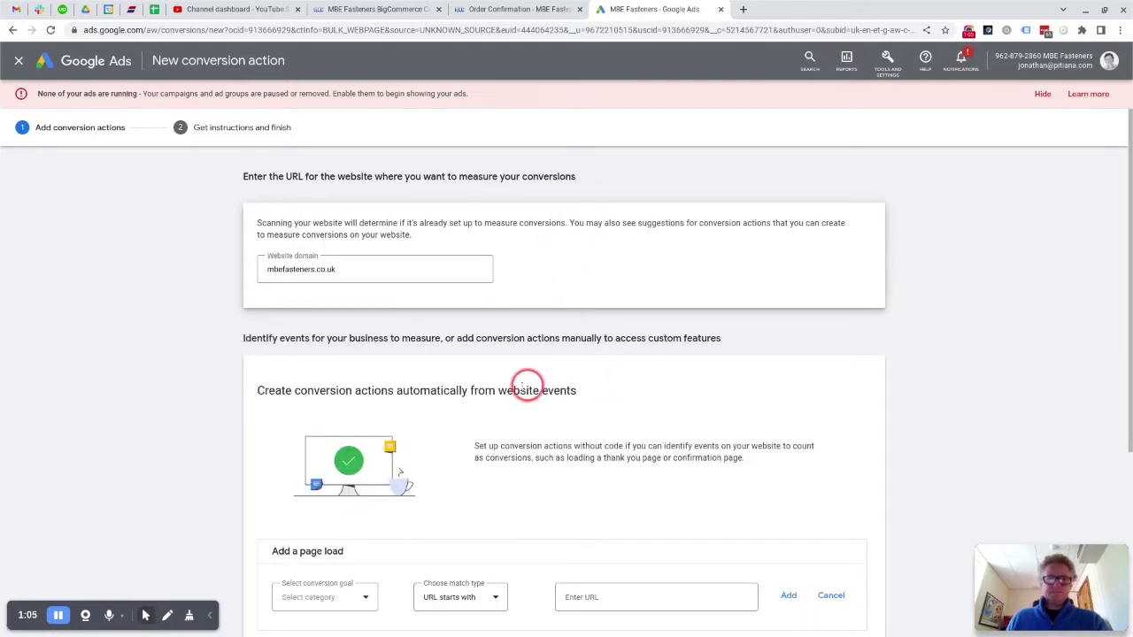
scroll(526, 379, "down", 3)
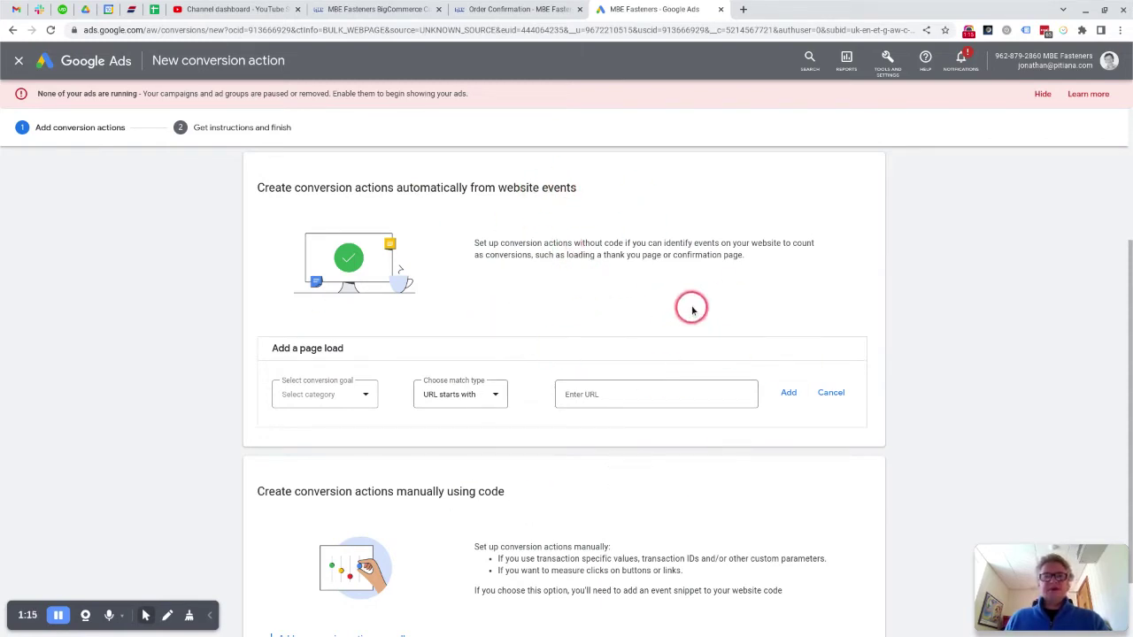
scroll(690, 309, "down", 1)
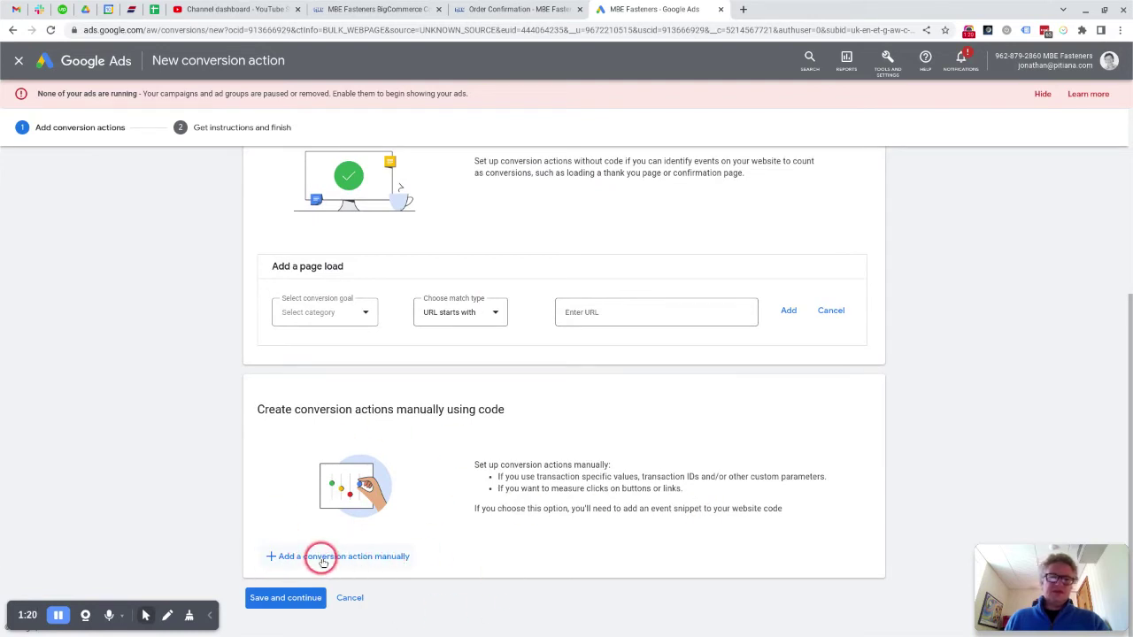
Step: Manually add a Purchase conversion action using different values per conversion, defaulting to £20 GBP
left_click(341, 557)
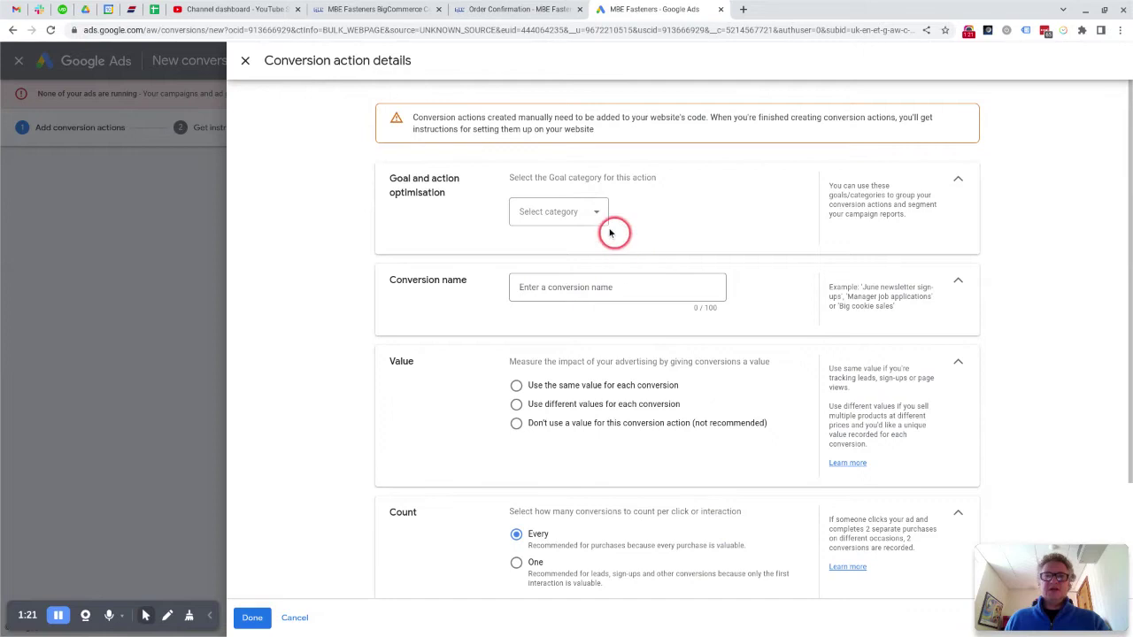
left_click(606, 228)
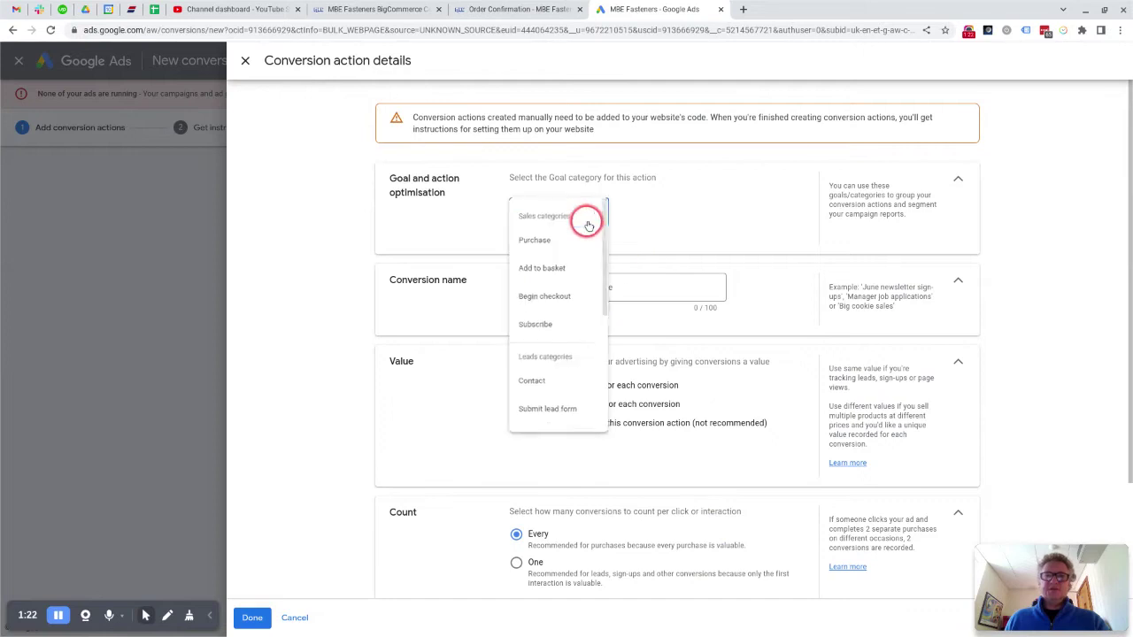
left_click(541, 246)
scroll(655, 377, "down", 1)
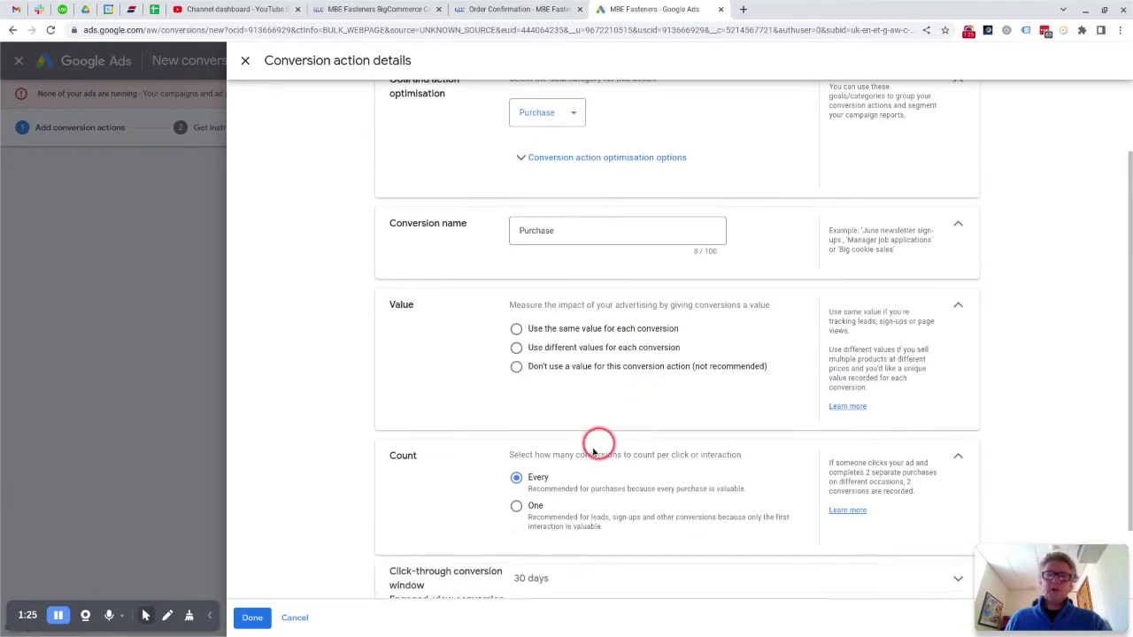
left_click(516, 348)
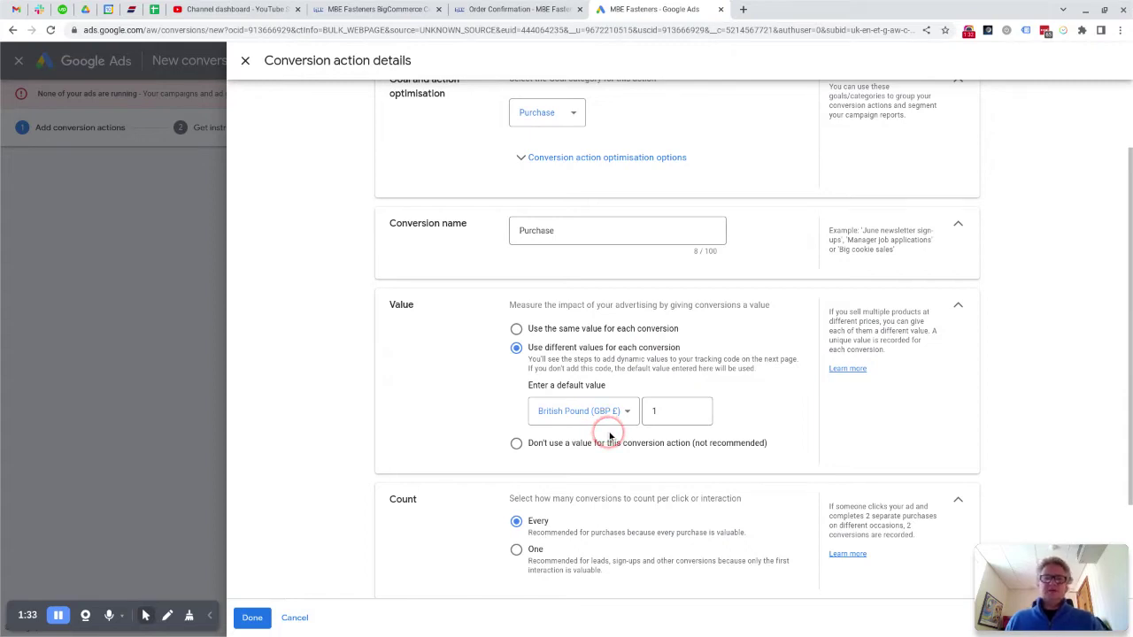
left_click(671, 413)
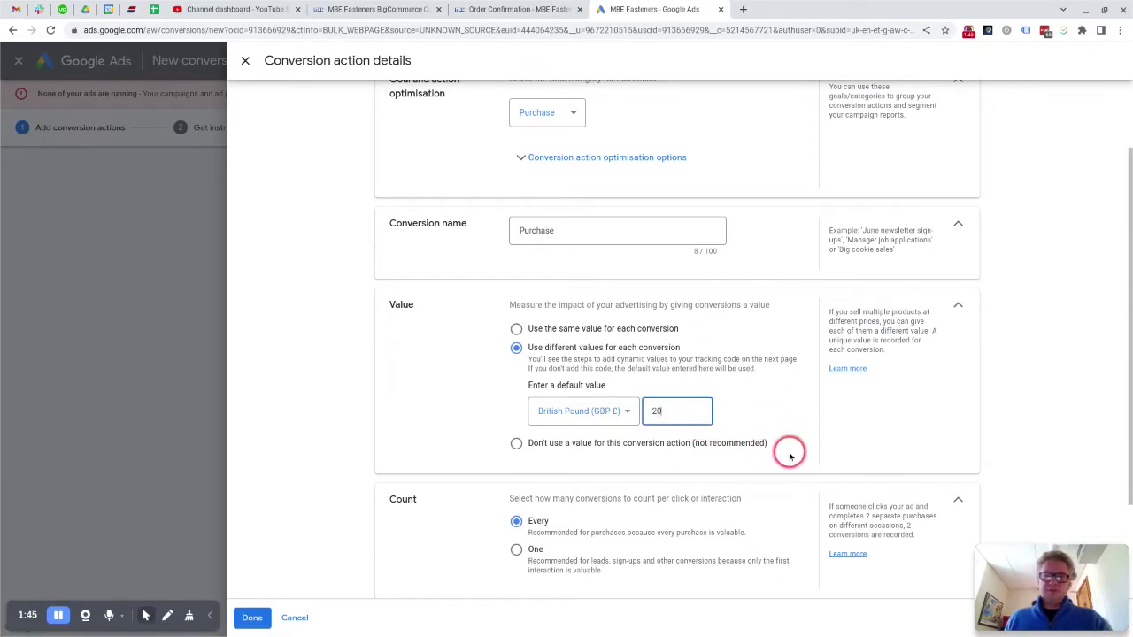
scroll(692, 529, "down", 1)
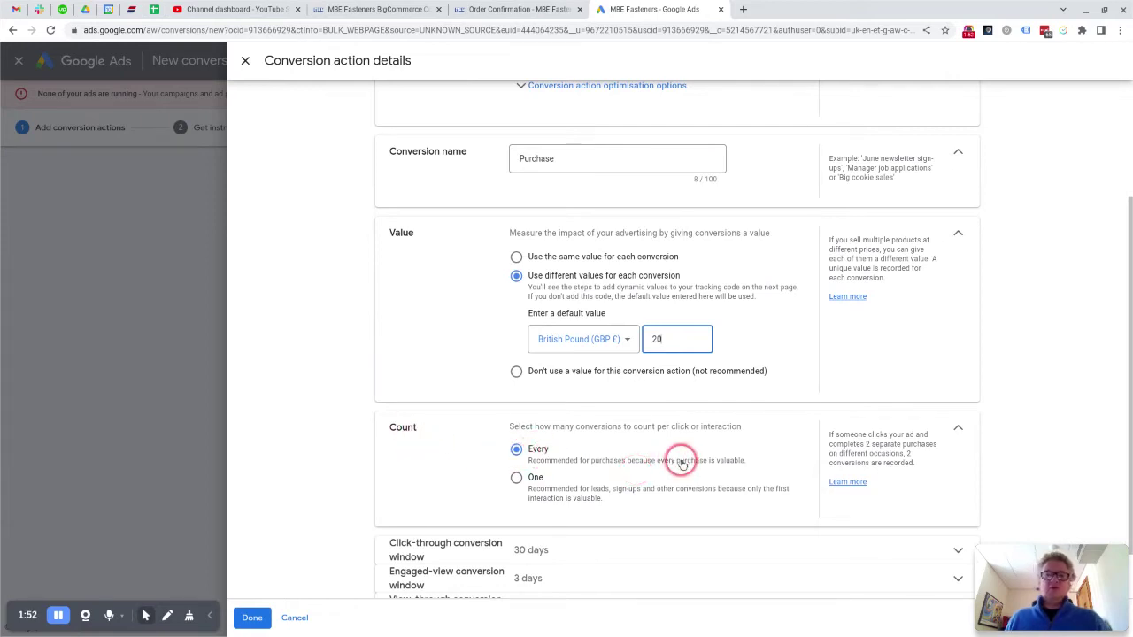
scroll(781, 487, "down", 1)
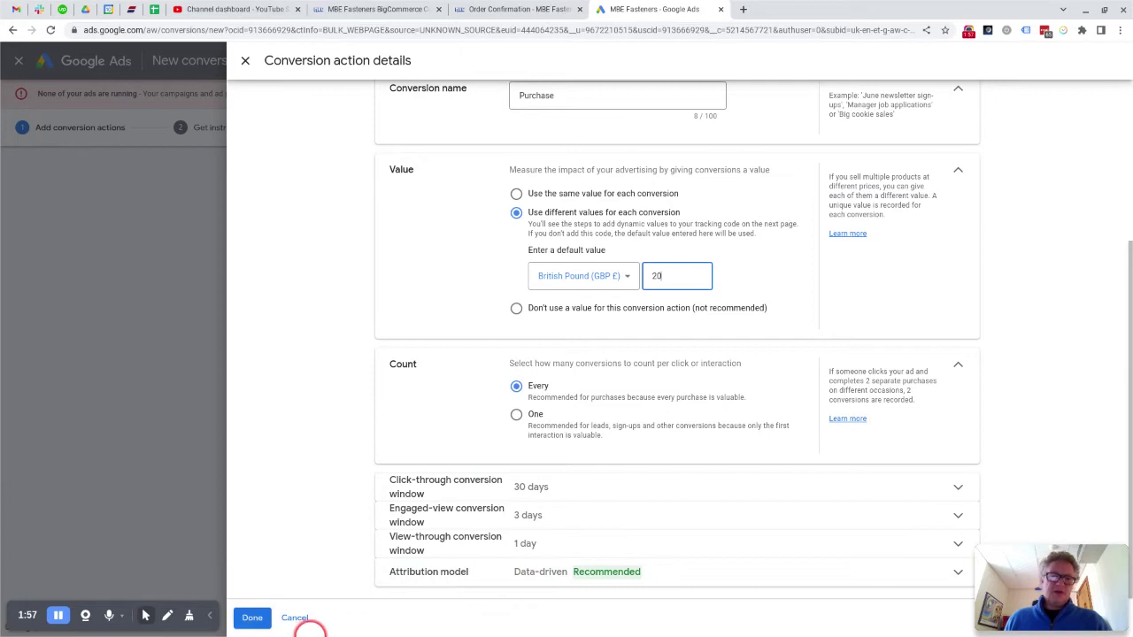
Step: Save the Purchase conversion action and review its HTML Google tag and event snippet
left_click(252, 617)
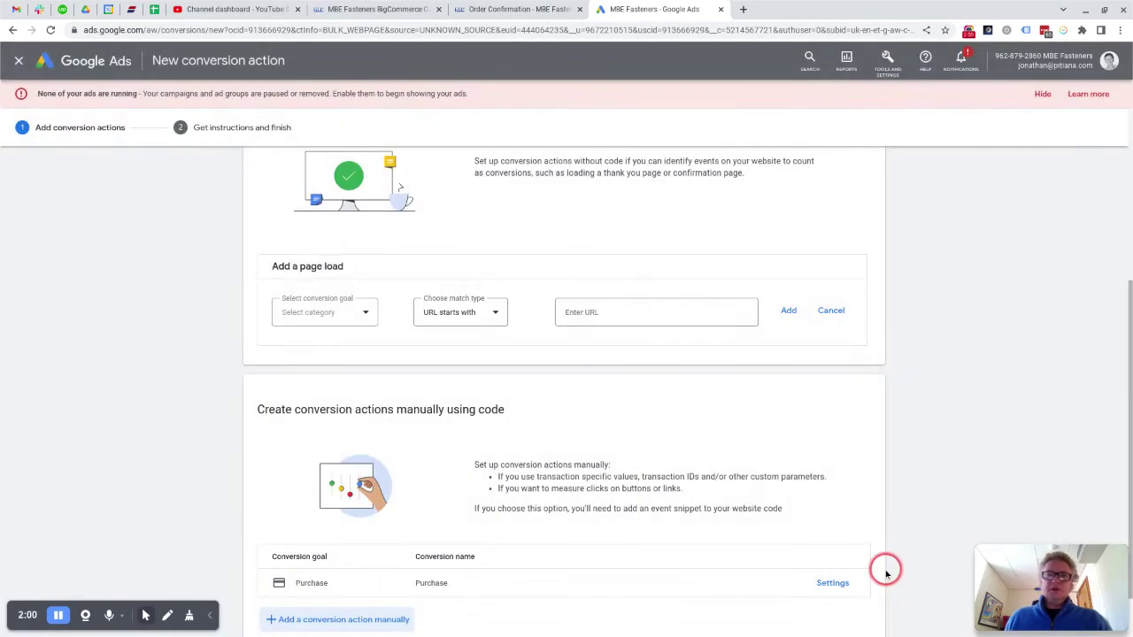
scroll(809, 534, "up", 1)
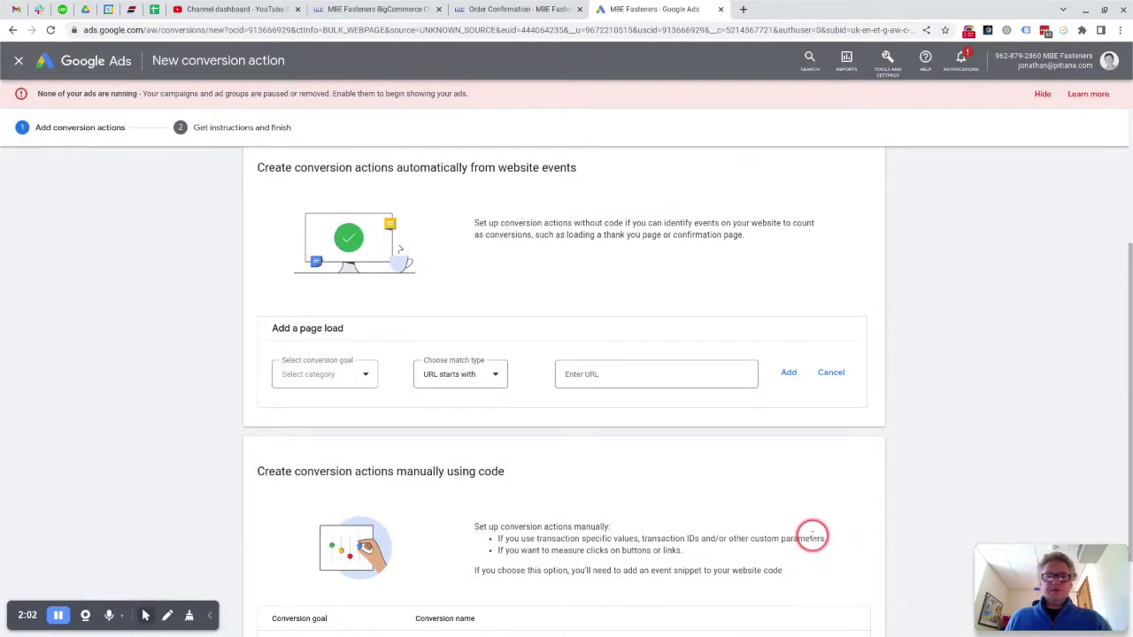
scroll(809, 531, "down", 2)
left_click(292, 603)
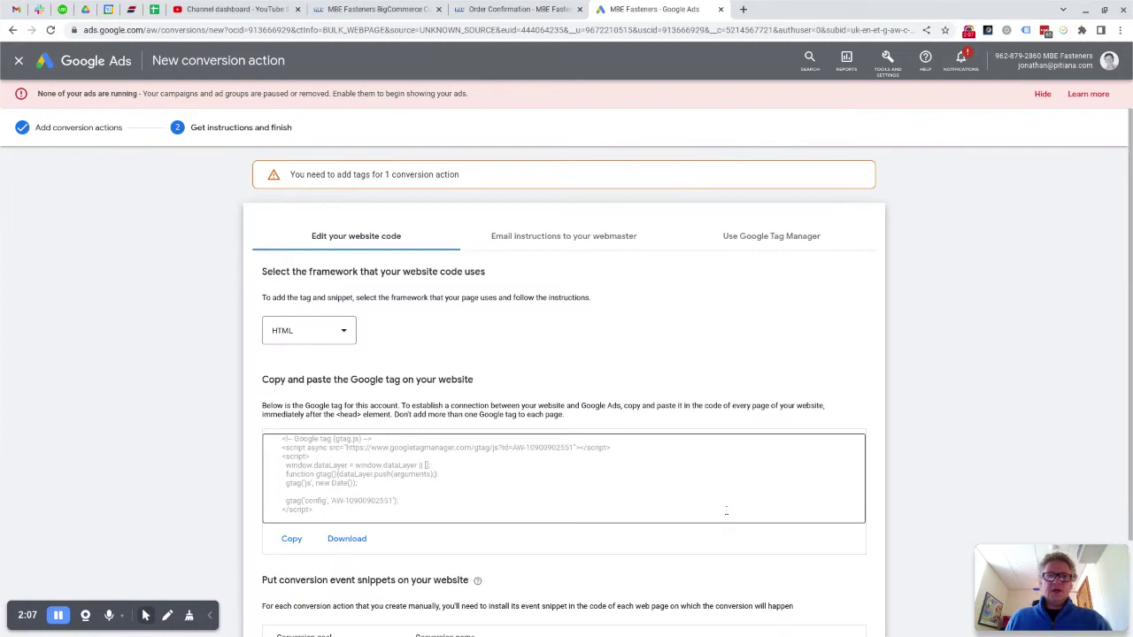
scroll(181, 432, "down", 2)
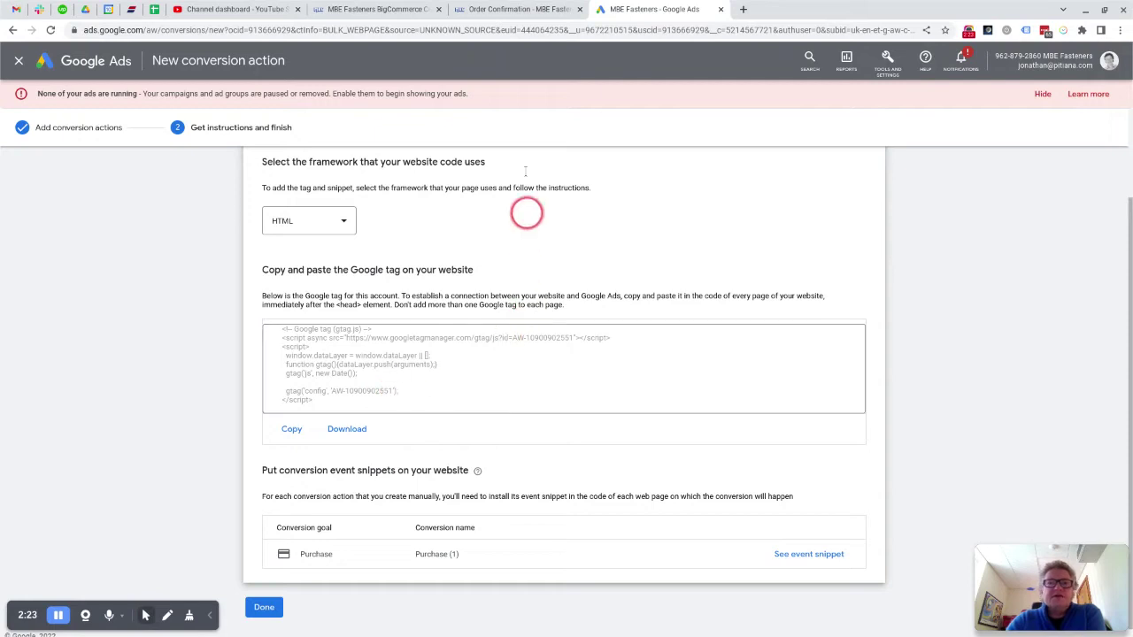
left_click(358, 15)
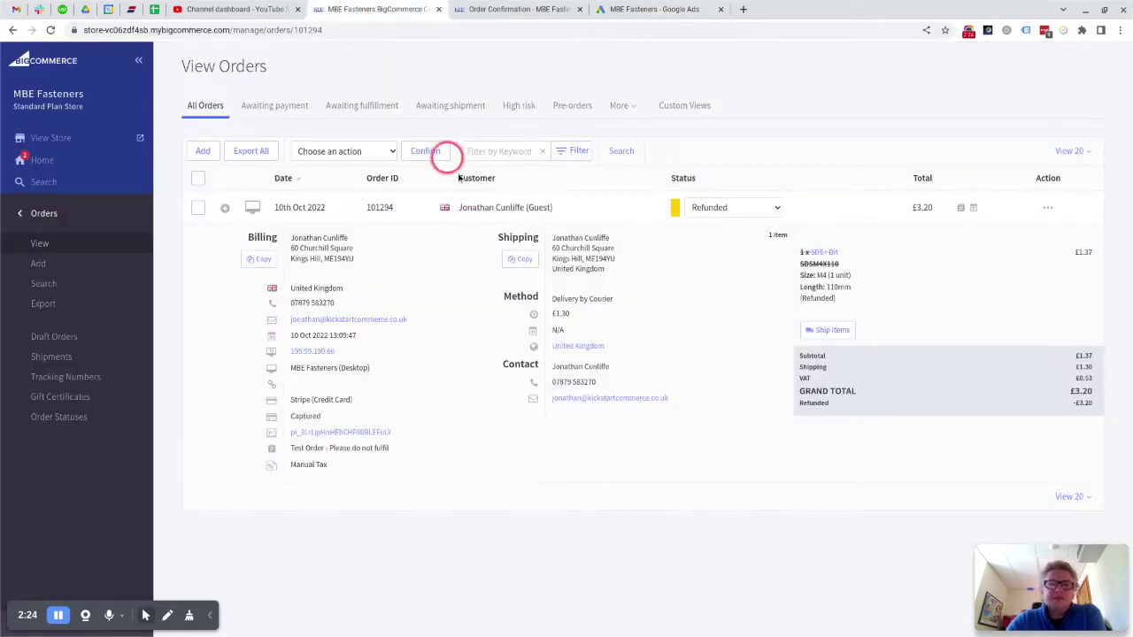
Step: Go to Storefront > Script Manager and start creating a new script
left_click(57, 222)
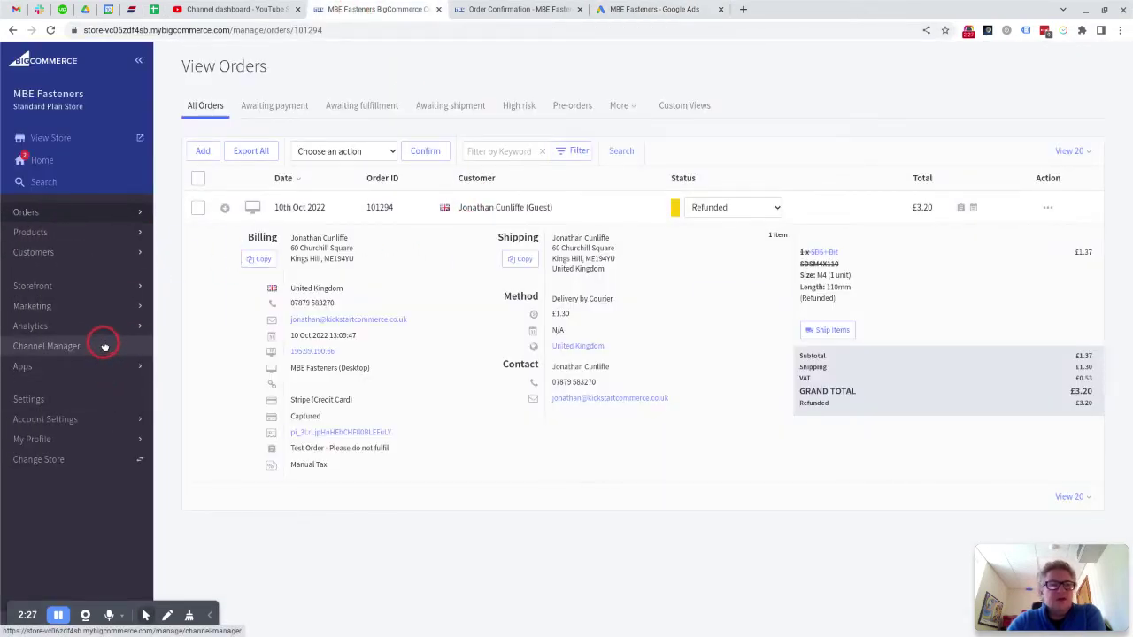
left_click(79, 288)
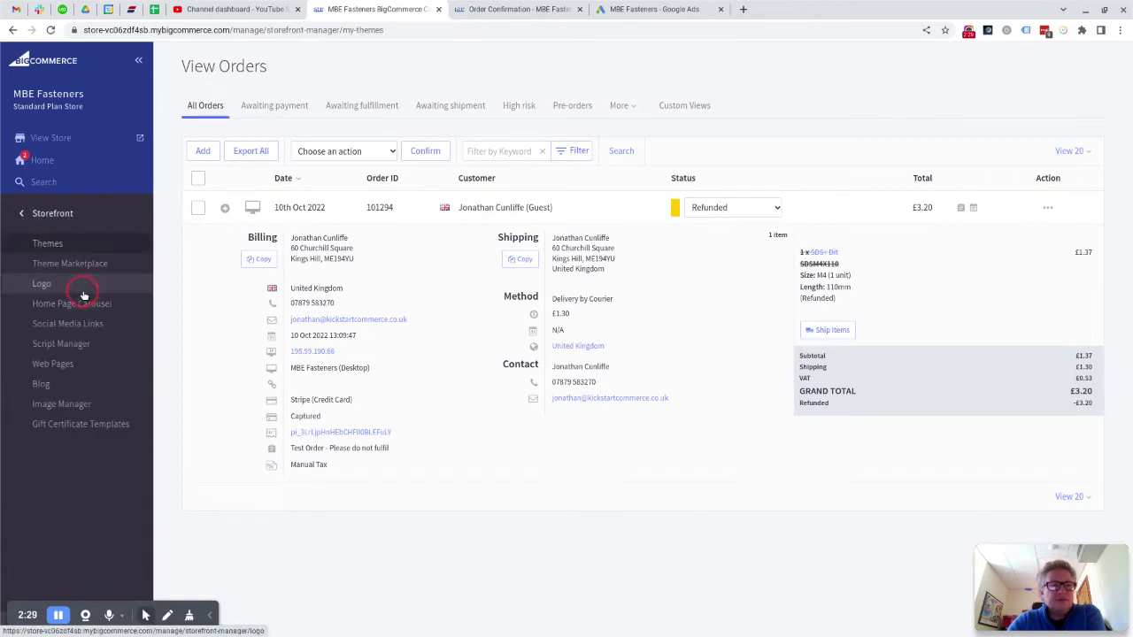
left_click(84, 346)
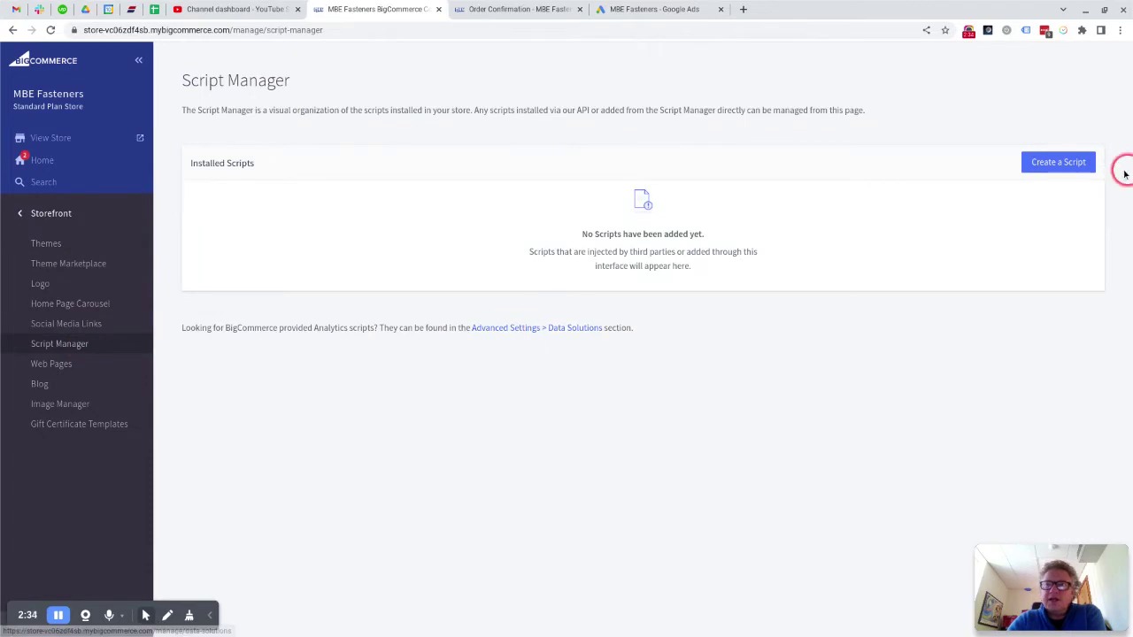
left_click(1054, 163)
Step: Name the script 'Google Tag', loading in the Head on All pages, category Essential
left_click(297, 151)
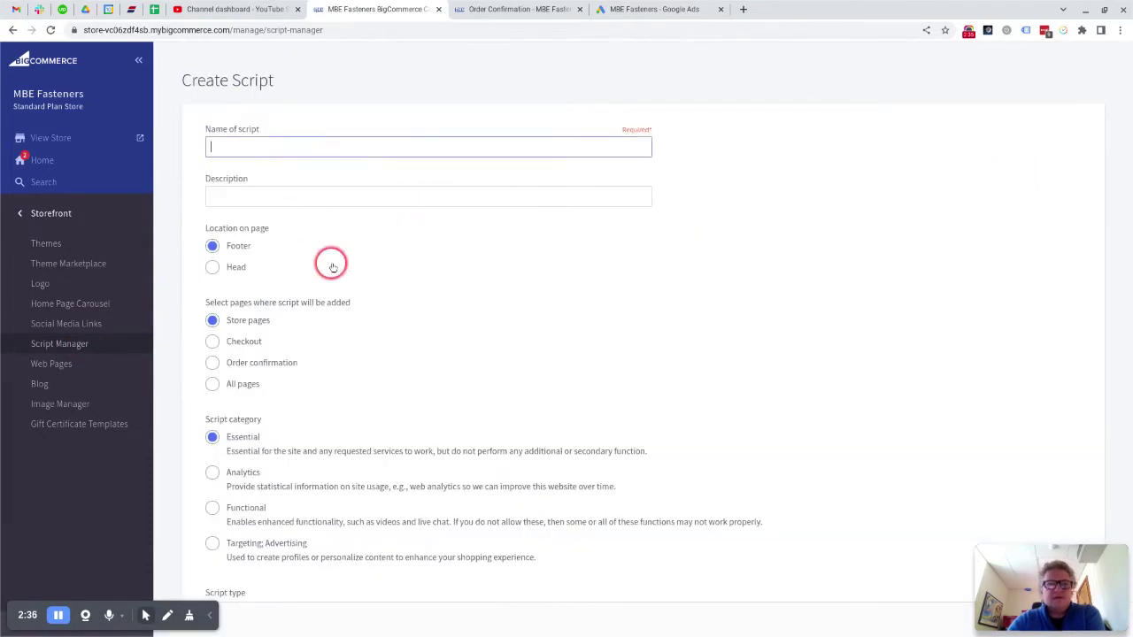
type("Google Tag")
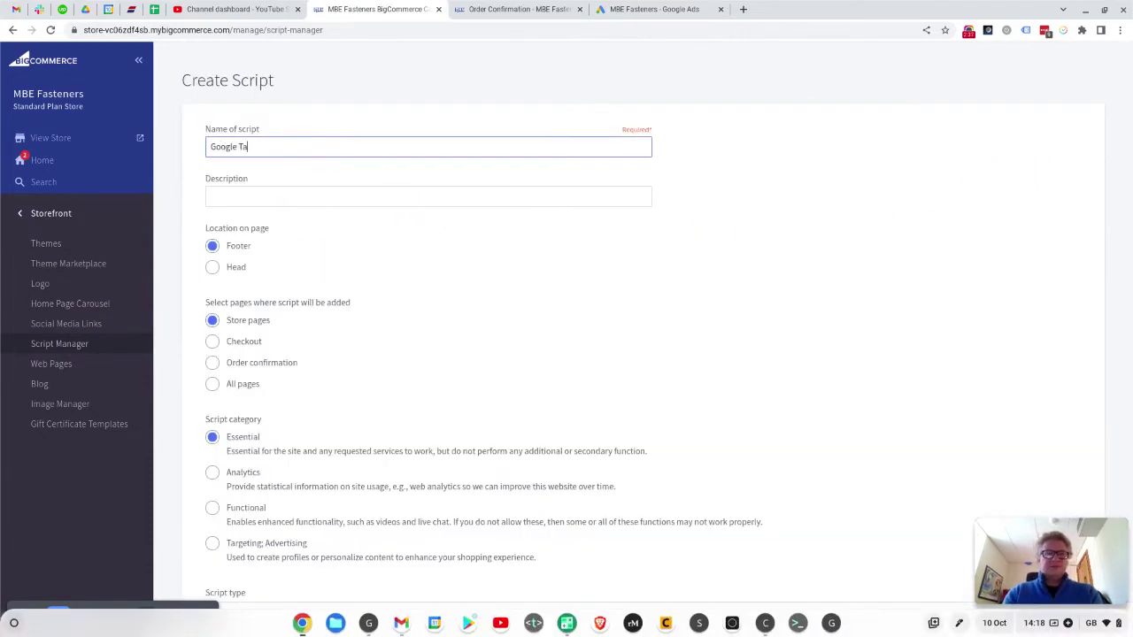
left_click(212, 269)
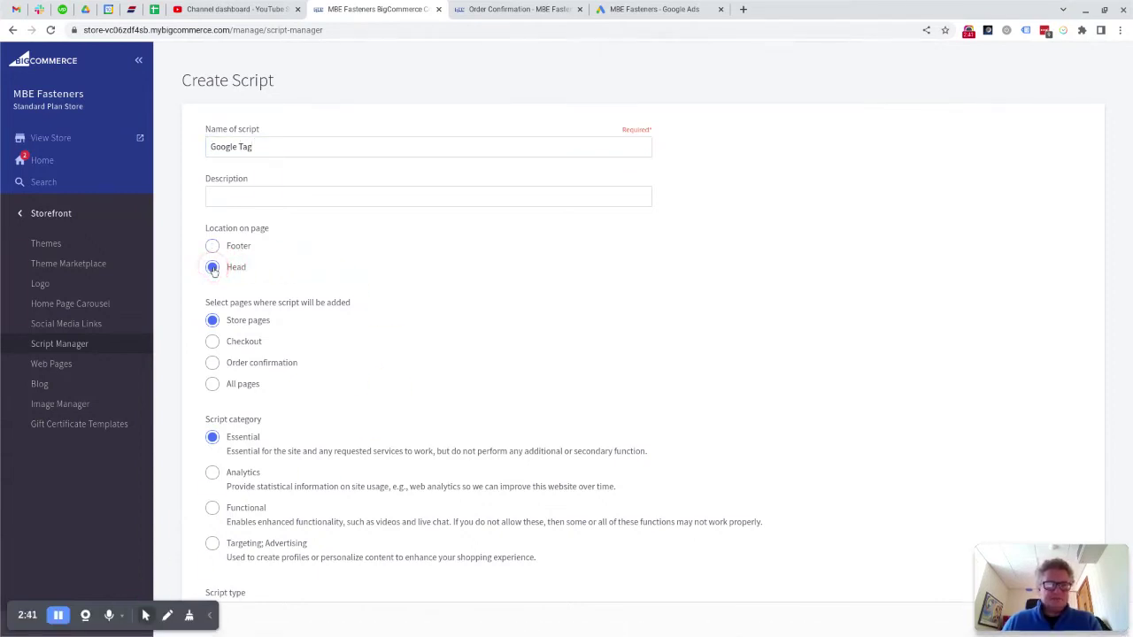
left_click(210, 385)
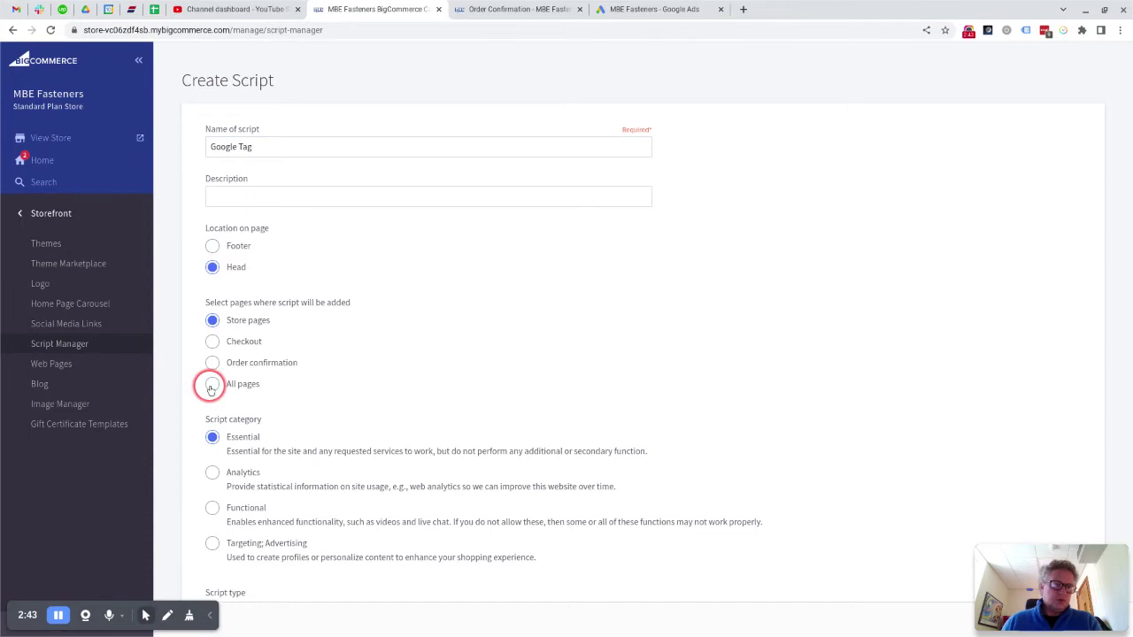
scroll(410, 404, "down", 2)
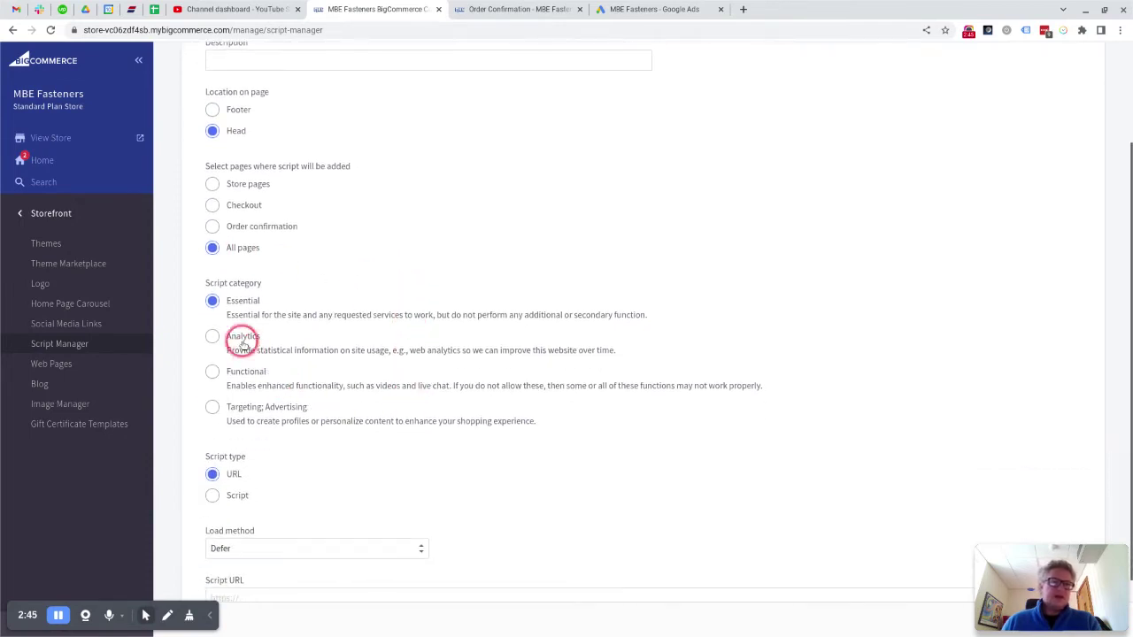
left_click(217, 306)
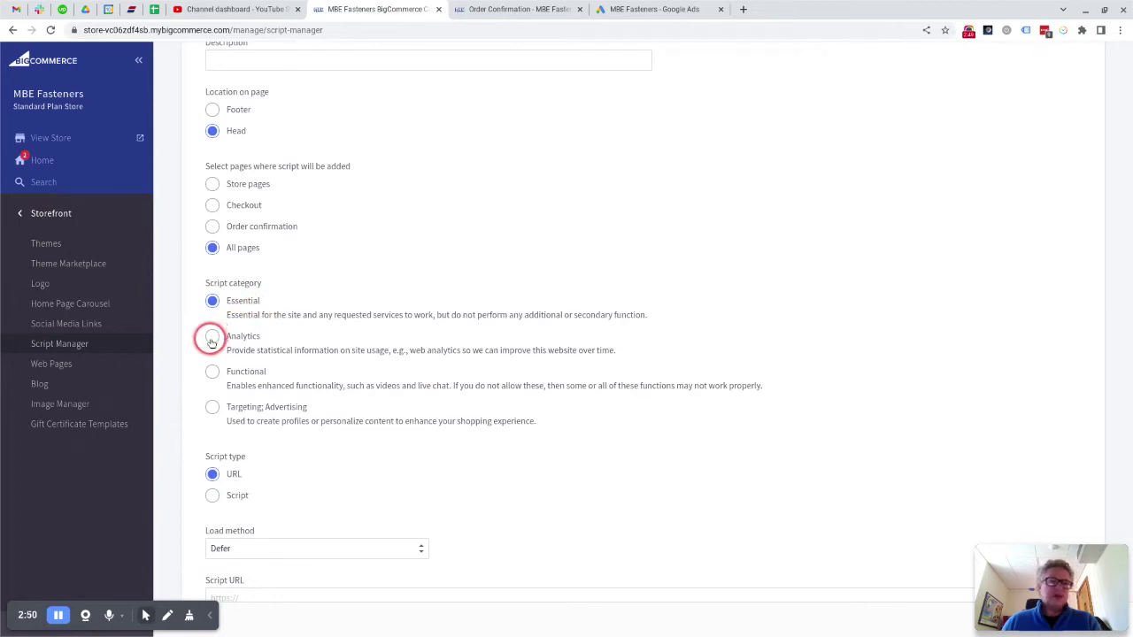
left_click(213, 340)
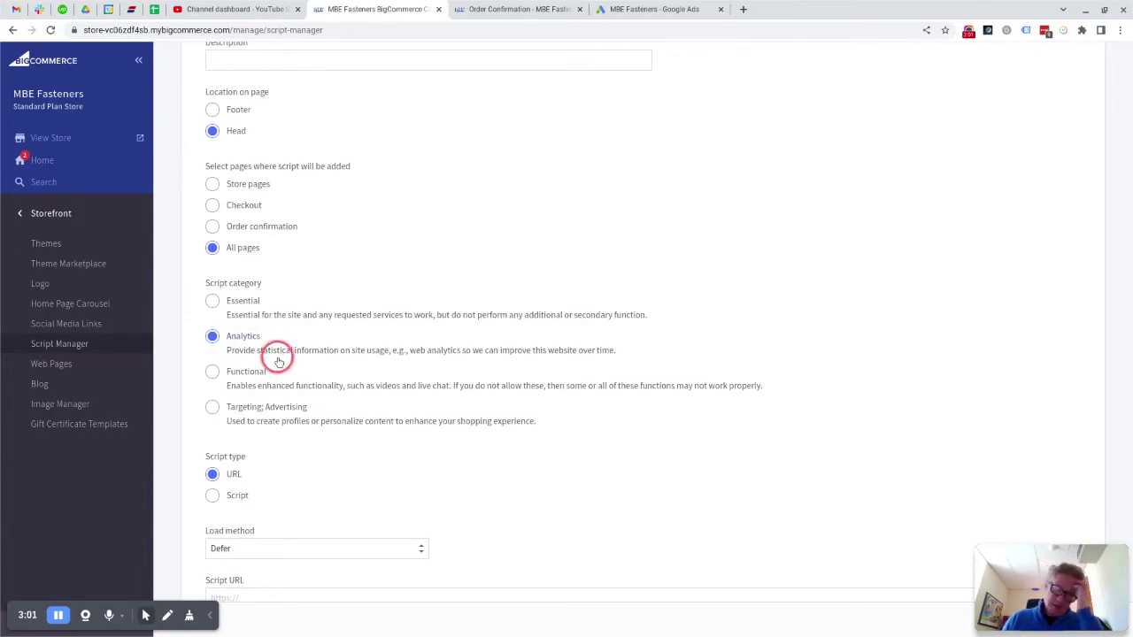
left_click(212, 301)
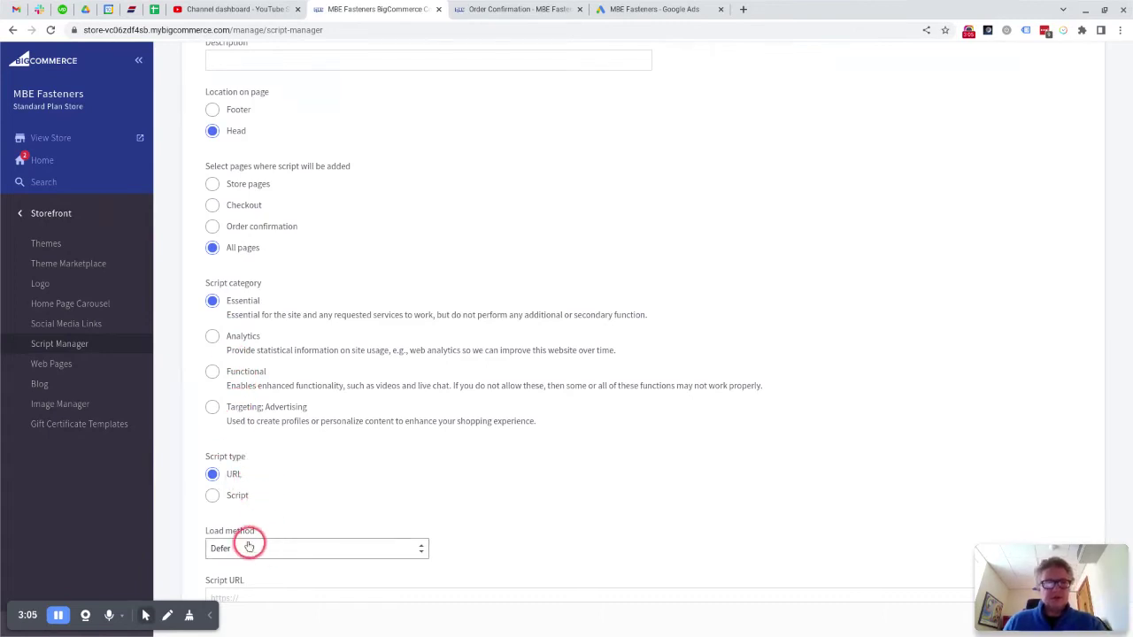
left_click(212, 495)
scroll(456, 493, "down", 1)
scroll(457, 493, "down", 2)
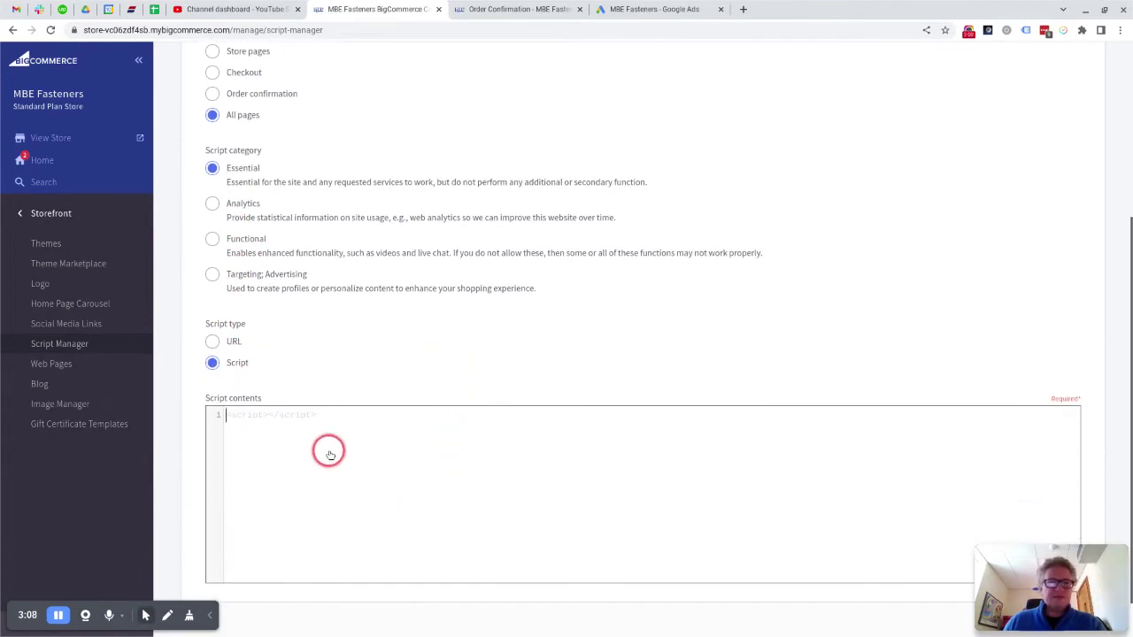
left_click(395, 461)
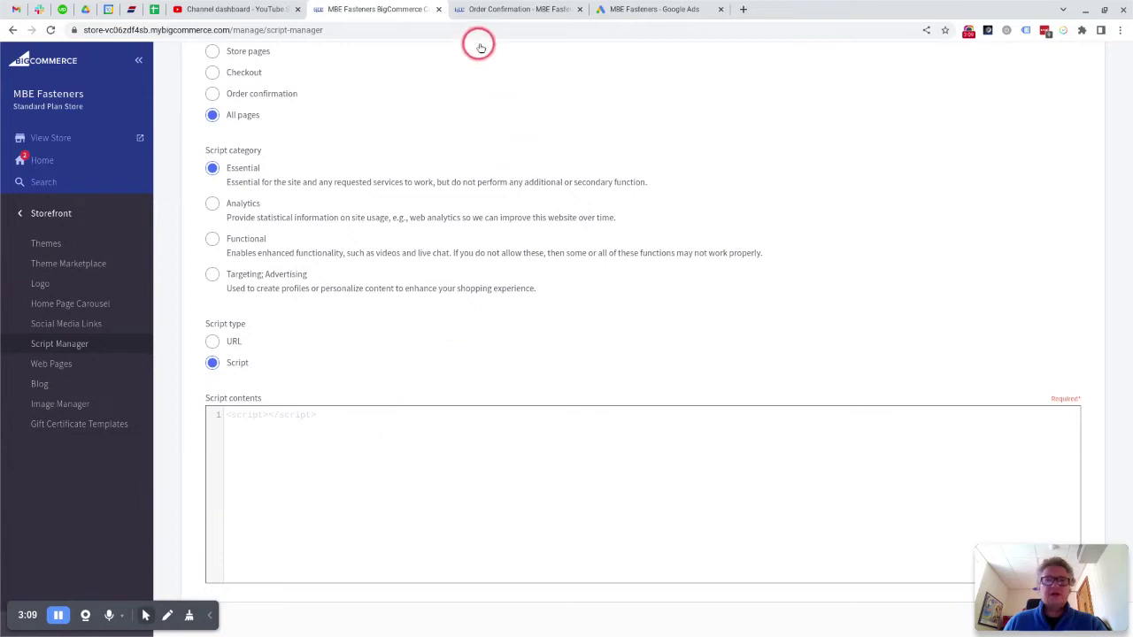
left_click(622, 11)
left_click(290, 431)
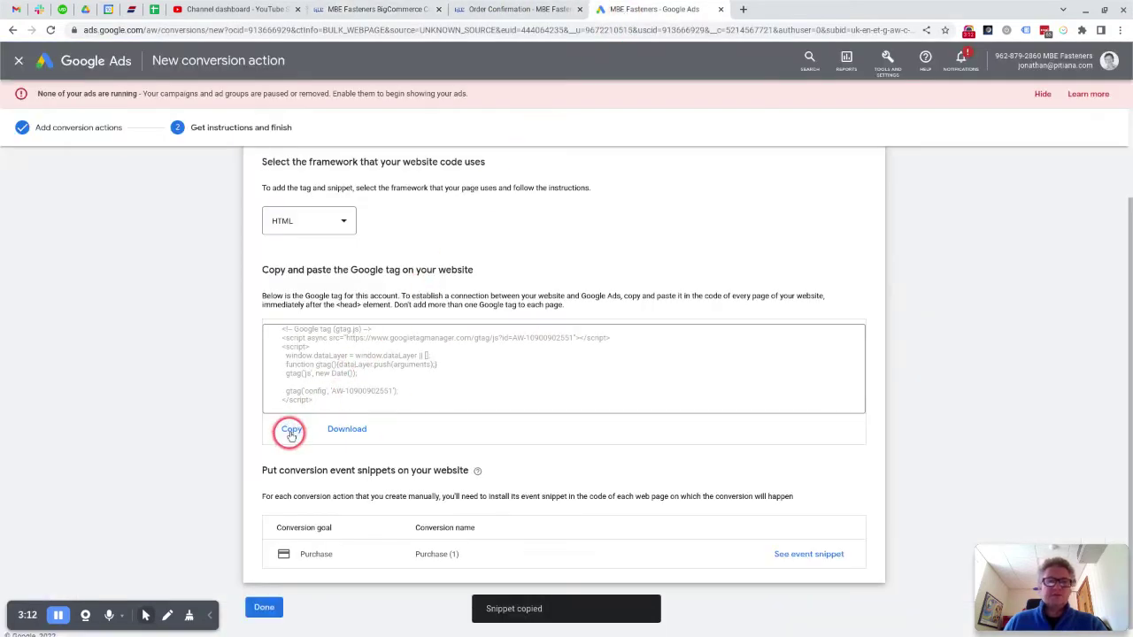
left_click(389, 11)
left_click(341, 440)
key("ctrl+v")
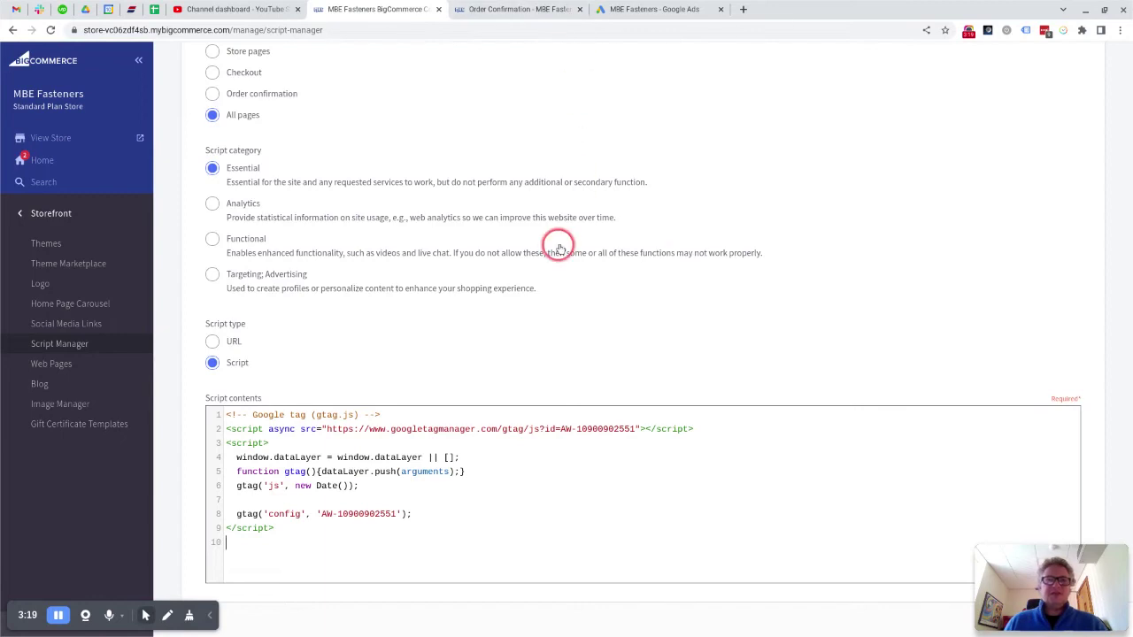
scroll(455, 273, "up", 3)
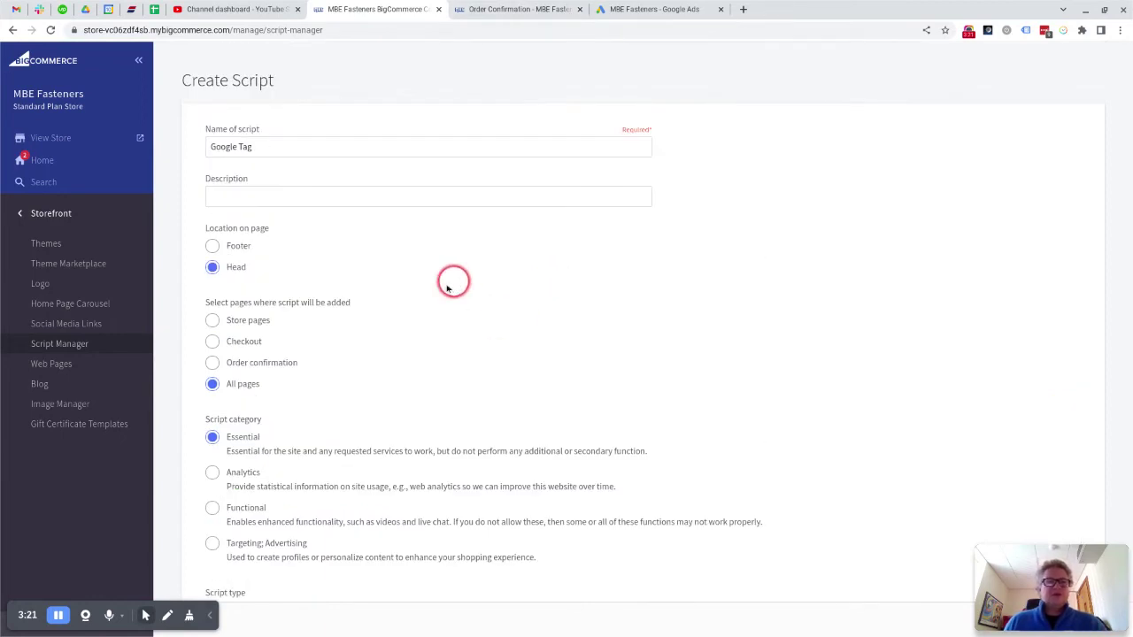
Step: Find Data solutions in Settings via a 'data' search and edit Affiliate Conversion Tracking
left_click(70, 215)
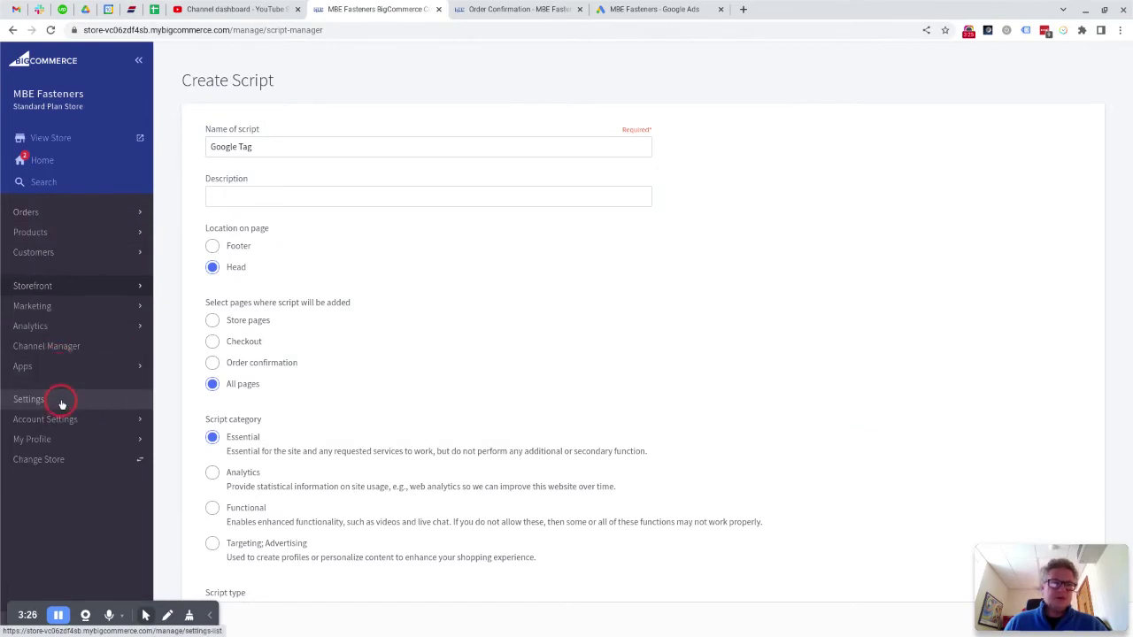
left_click(62, 404)
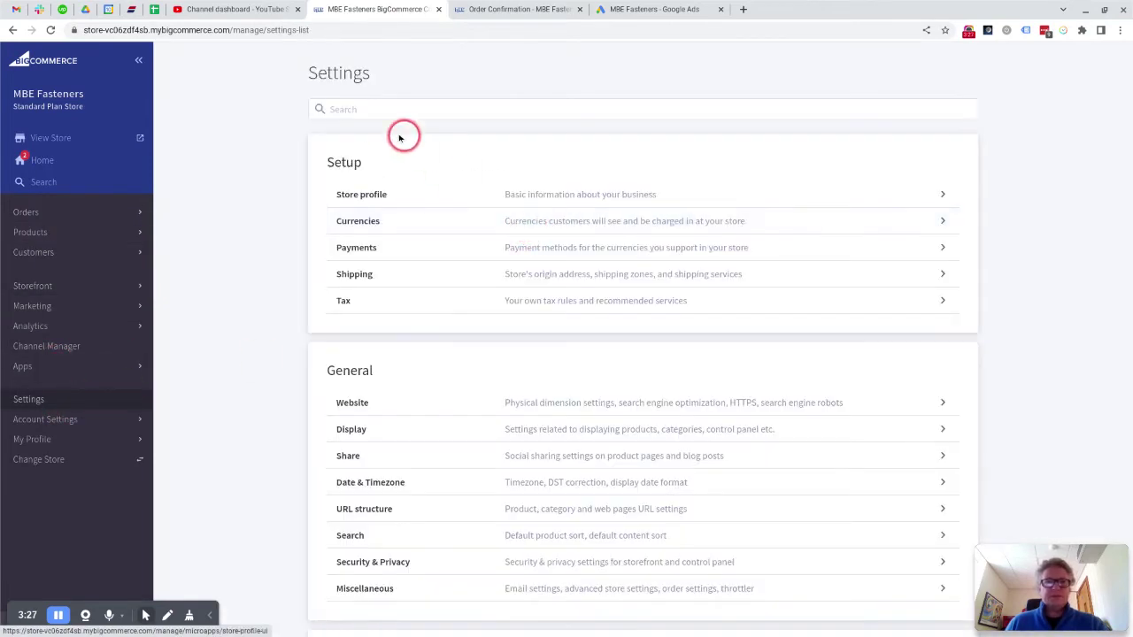
left_click(374, 109)
type("data")
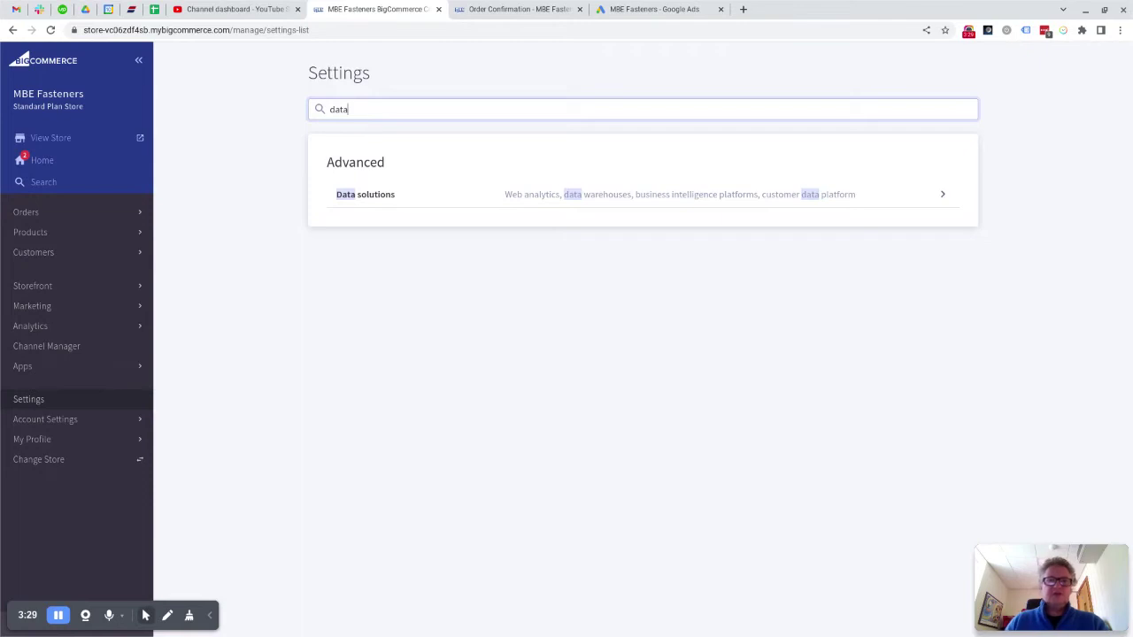
left_click(369, 196)
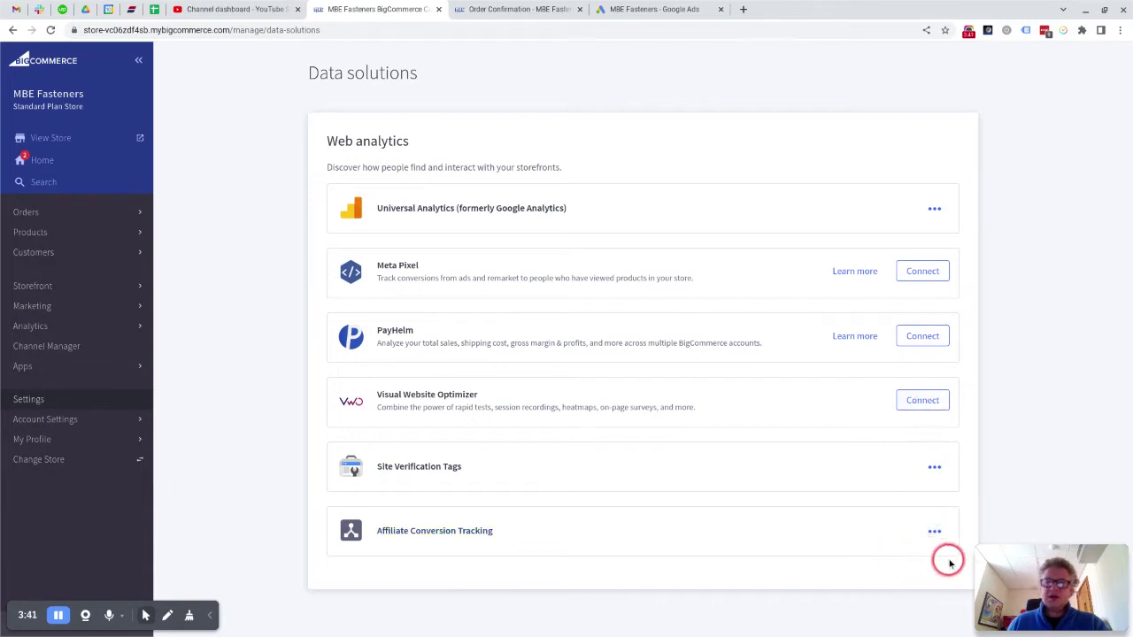
left_click(935, 531)
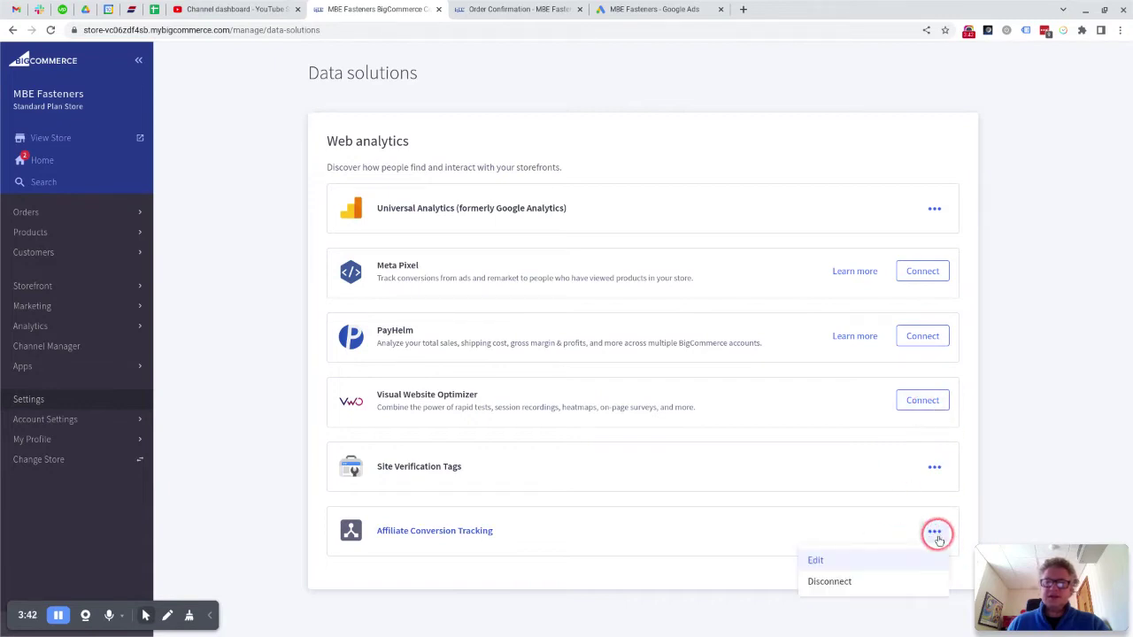
left_click(843, 563)
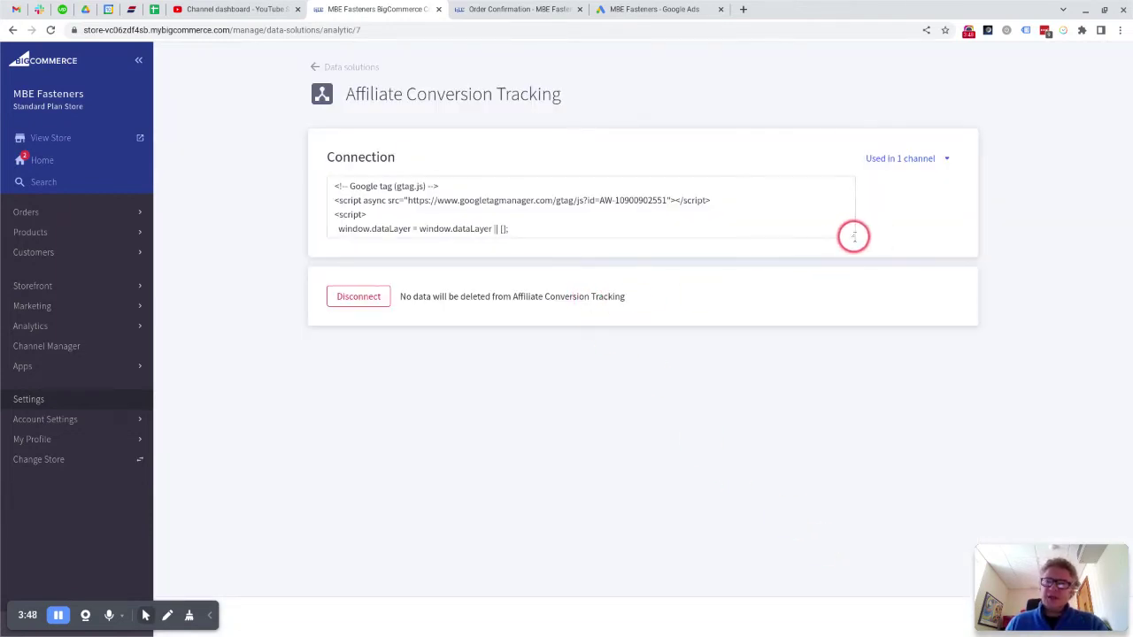
Step: Enlarge the script box and select through the existing gtag conversion code to review it
left_click_drag(854, 236, 852, 307)
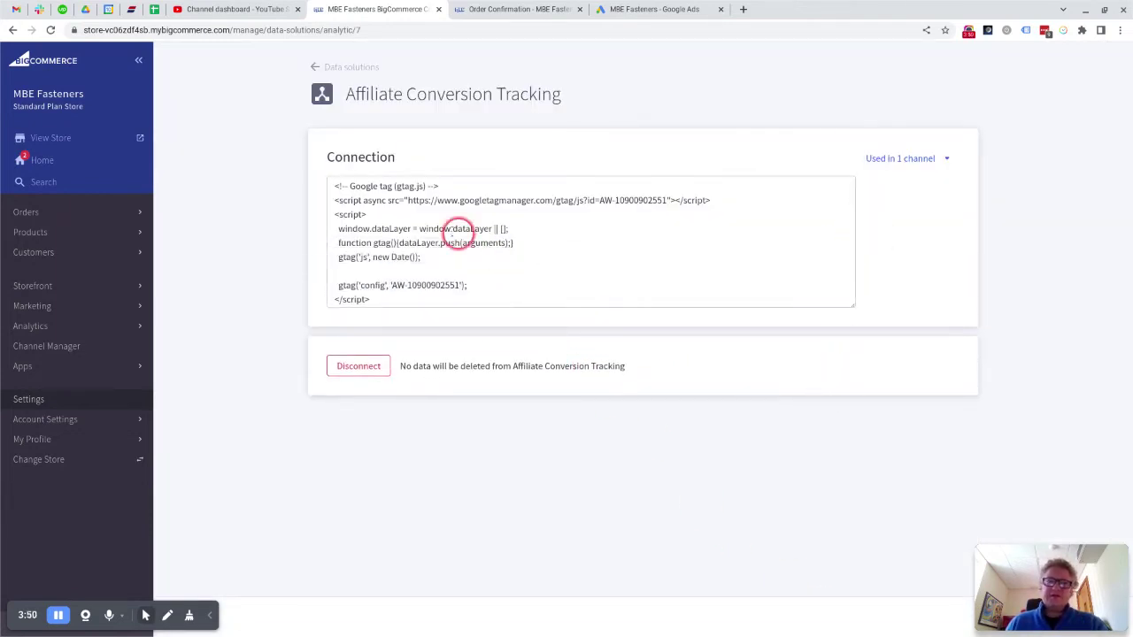
left_click_drag(326, 188, 449, 286)
scroll(564, 284, "down", 3)
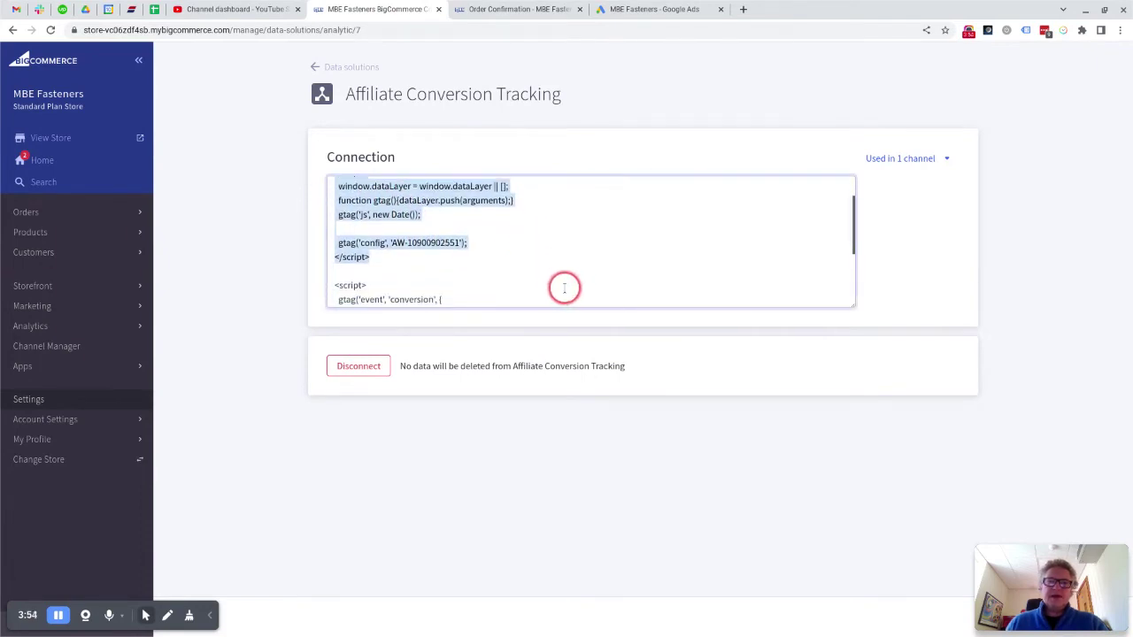
left_click_drag(331, 187, 412, 281)
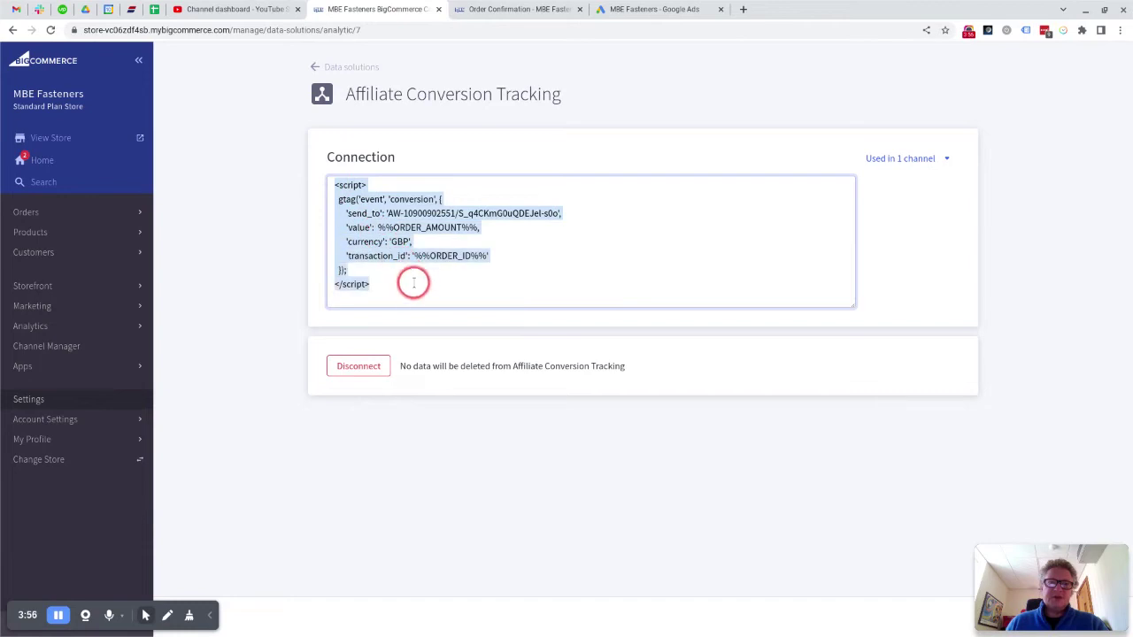
left_click(467, 228)
scroll(440, 222, "up", 3)
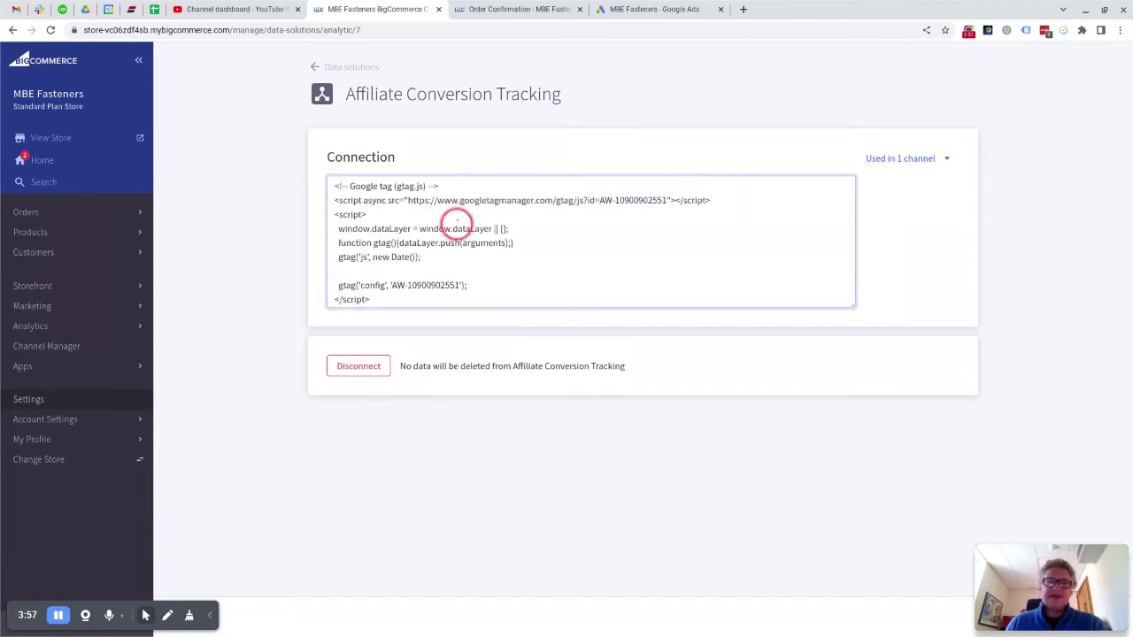
left_click_drag(334, 186, 413, 298)
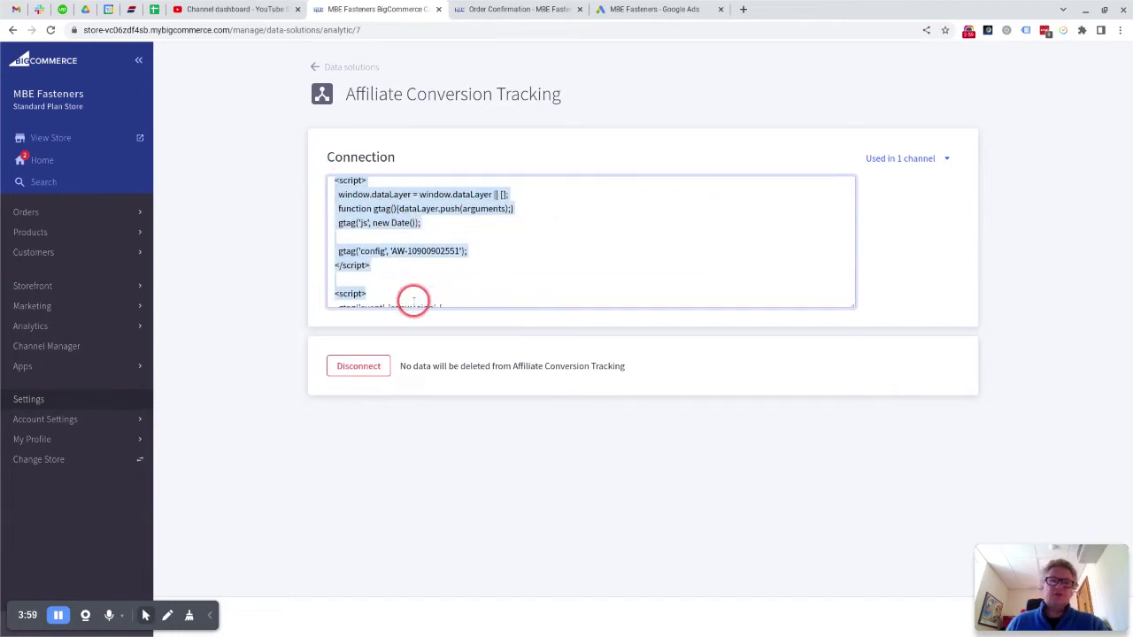
scroll(412, 218, "down", 3)
scroll(531, 226, "up", 3)
left_click(638, 9)
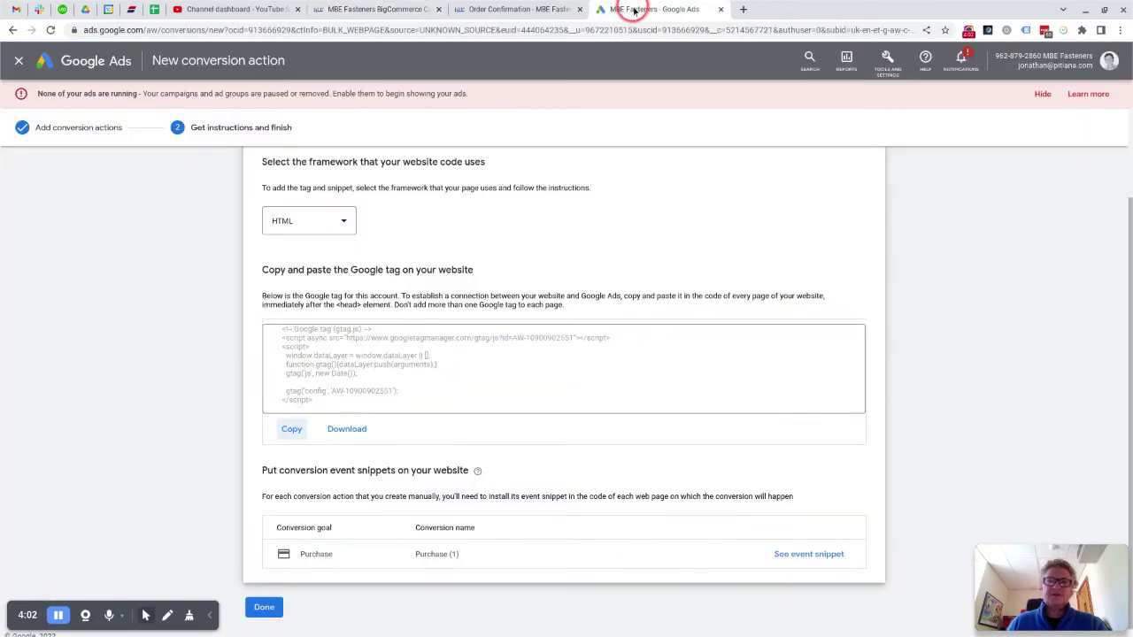
Step: Copy the Purchase event snippet from Google Ads and paste it into the Affiliate Conversion Tracking code
left_click(803, 555)
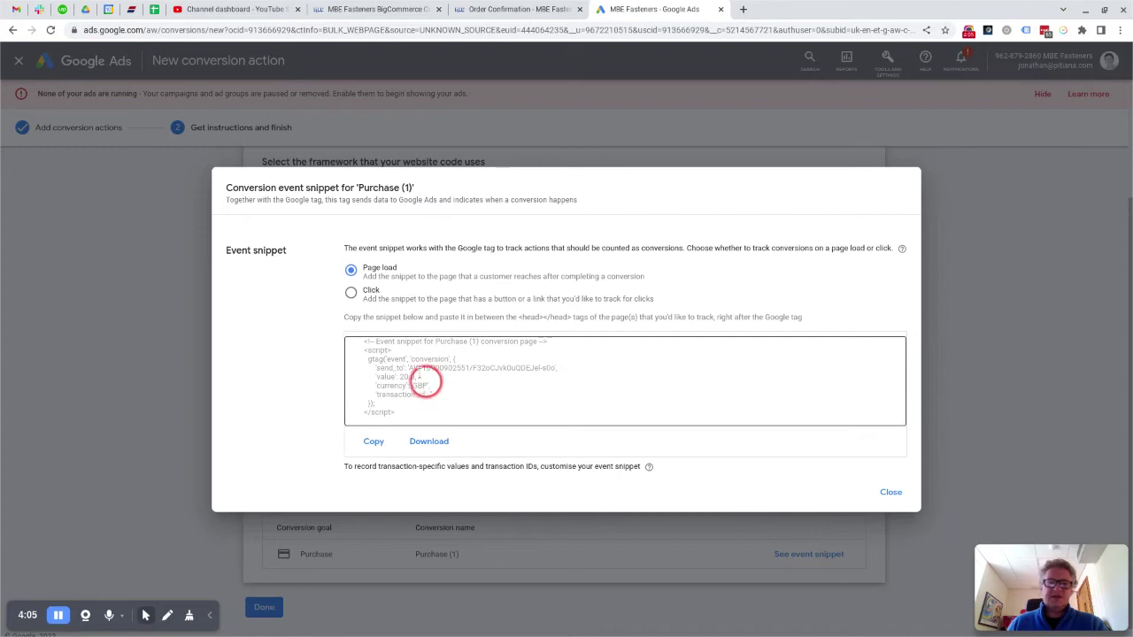
left_click_drag(357, 336, 416, 417)
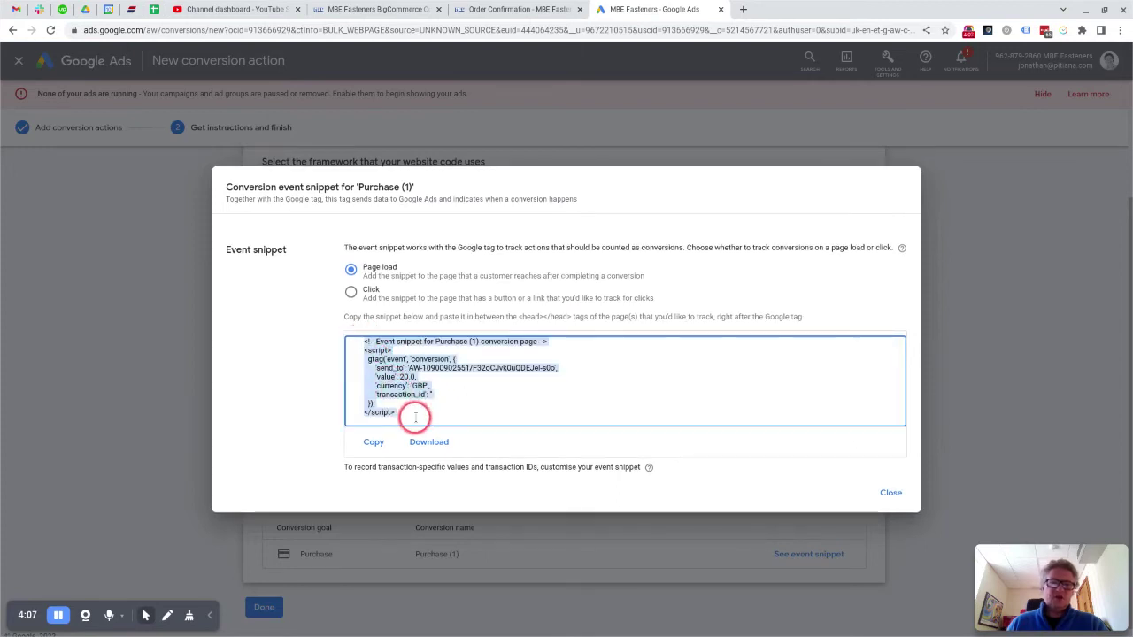
left_click(373, 441)
left_click(522, 11)
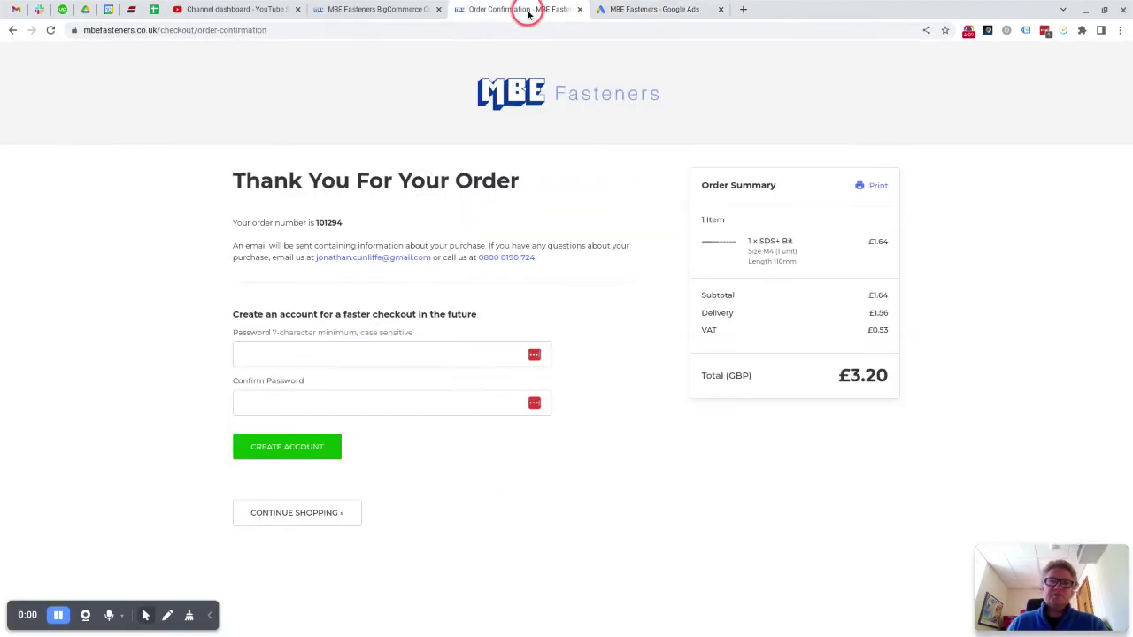
left_click(398, 7)
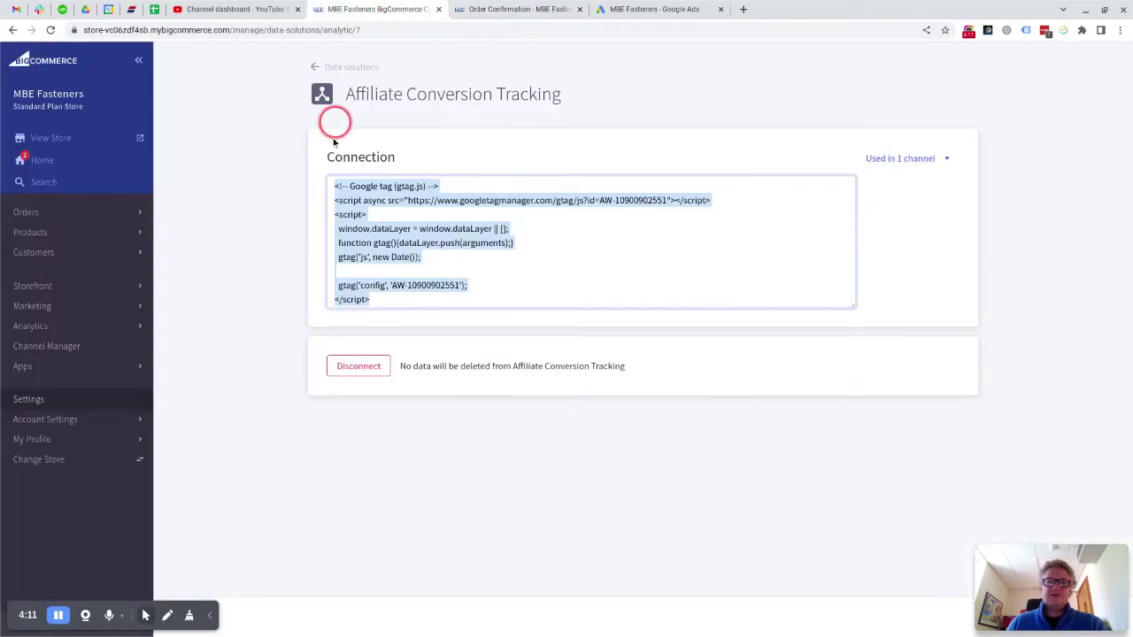
left_click(431, 301)
scroll(452, 305, "down", 1)
key("ctrl+v")
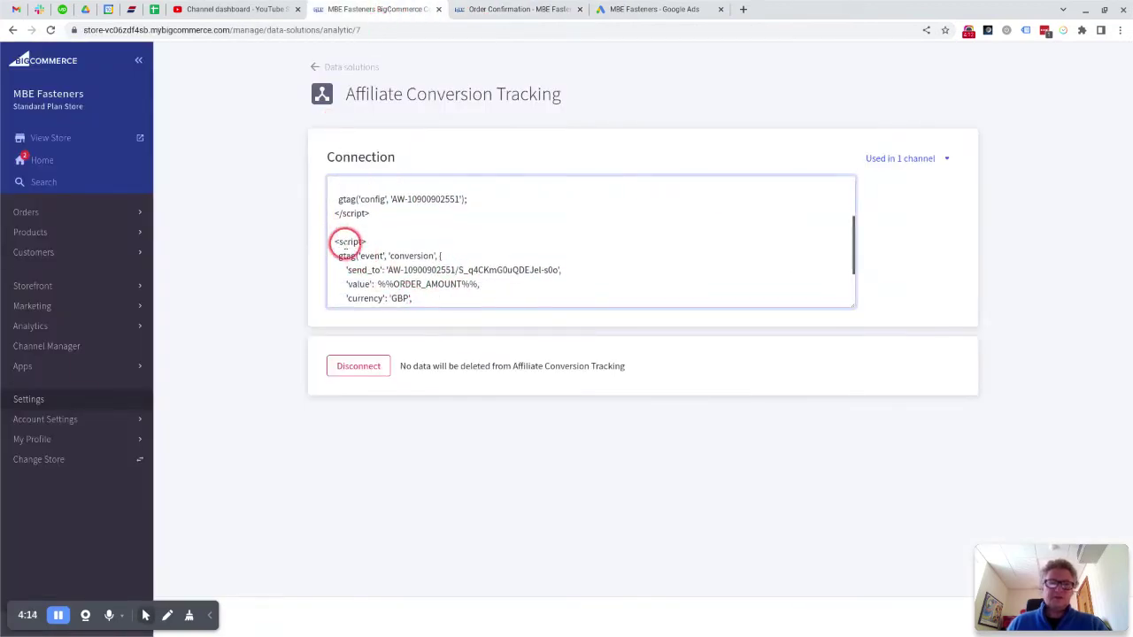
scroll(440, 270, "down", 2)
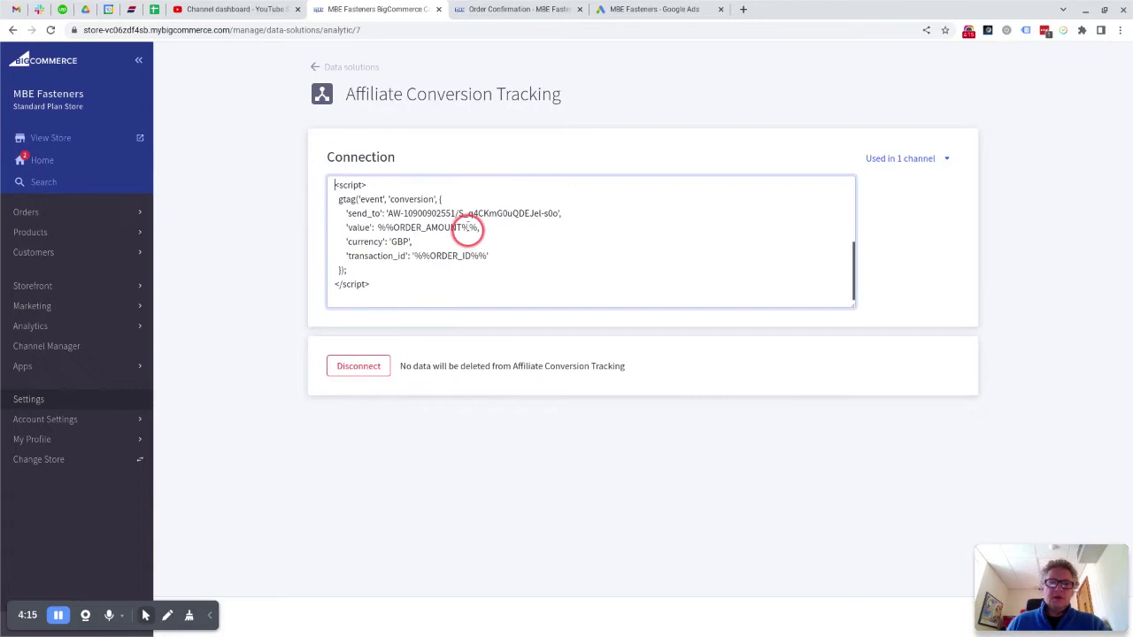
Step: Check the pasted code against the Google Ads snippet for %%ORDER_AMOUNT%%, GBP and %%ORDER_ID%%
left_click(641, 9)
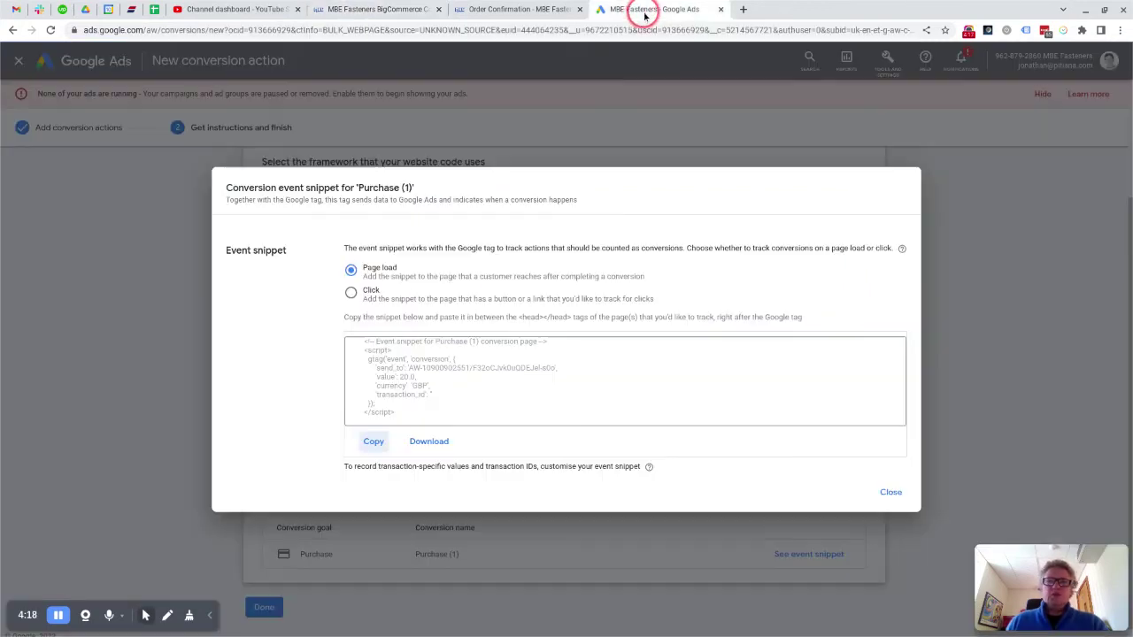
left_click(379, 8)
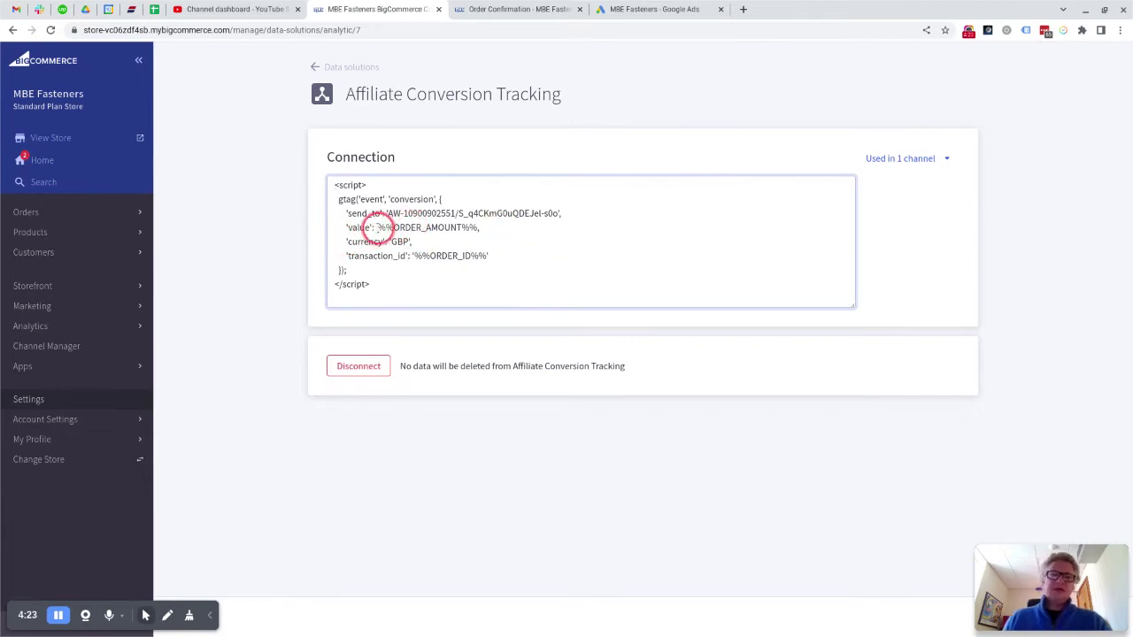
left_click(674, 8)
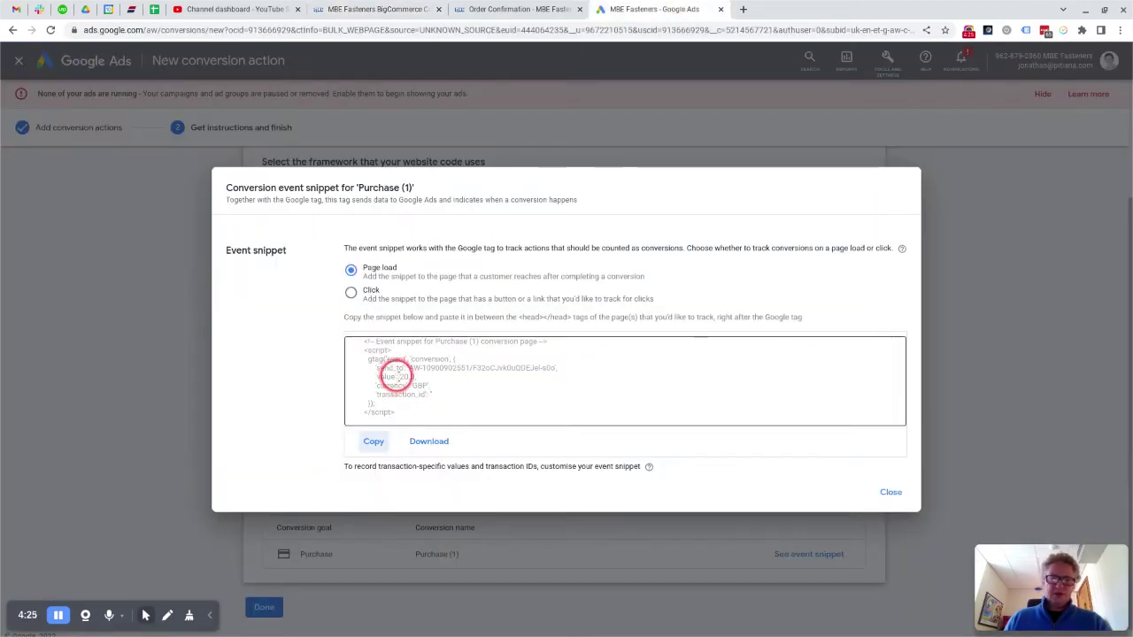
left_click(397, 376)
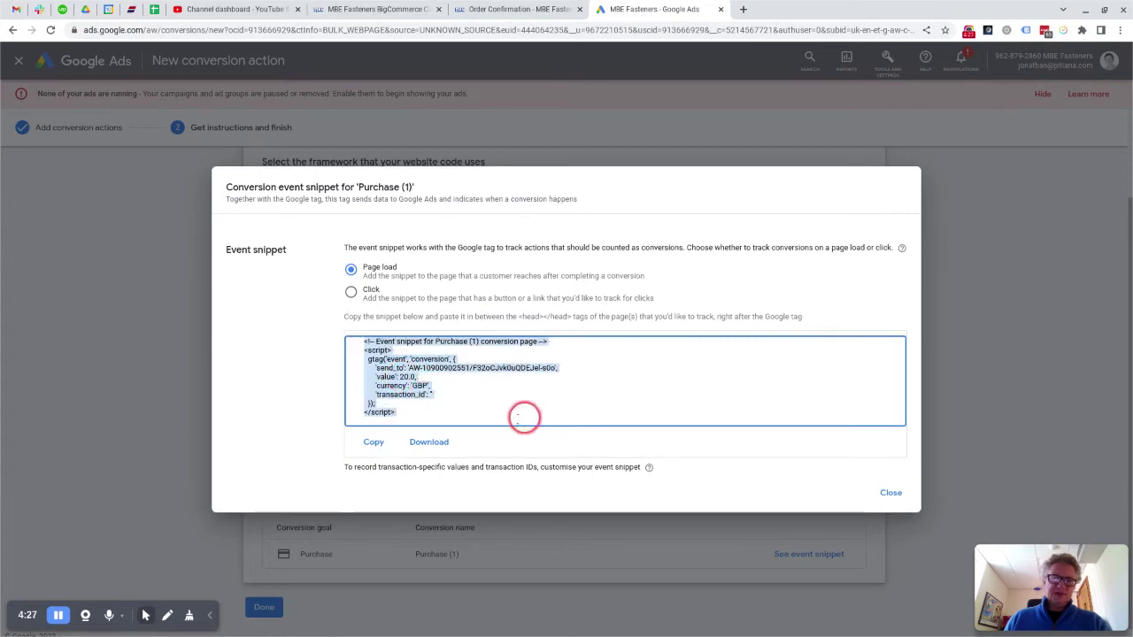
left_click(381, 10)
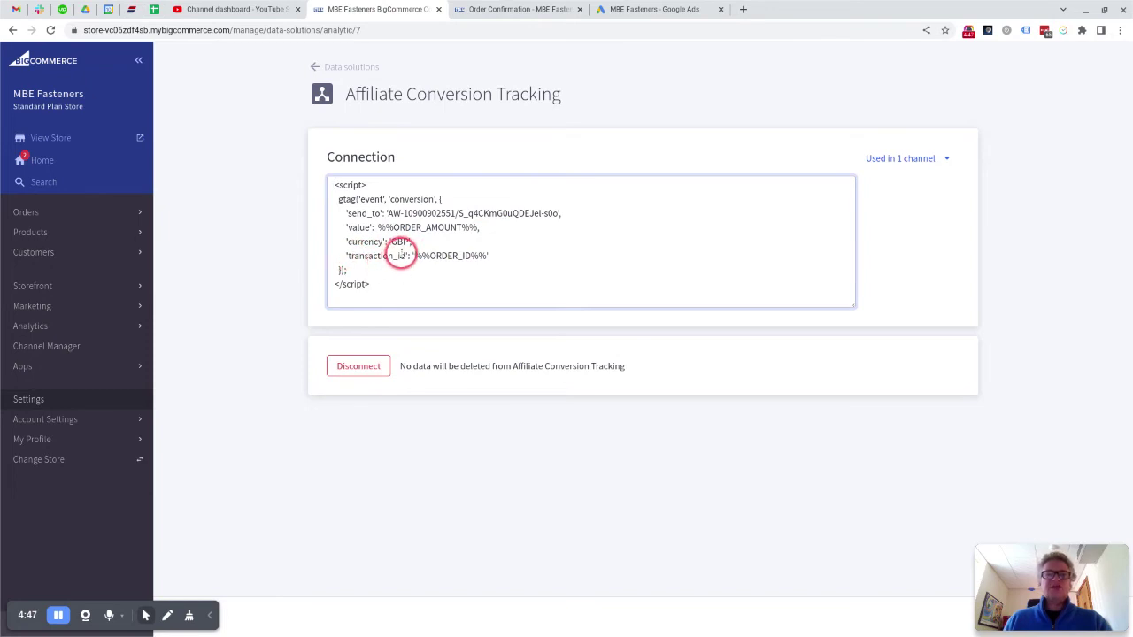
Step: Recheck the transaction_id line against the snippet, then open Tag Assistant Legacy, which shows inactive
left_click(637, 9)
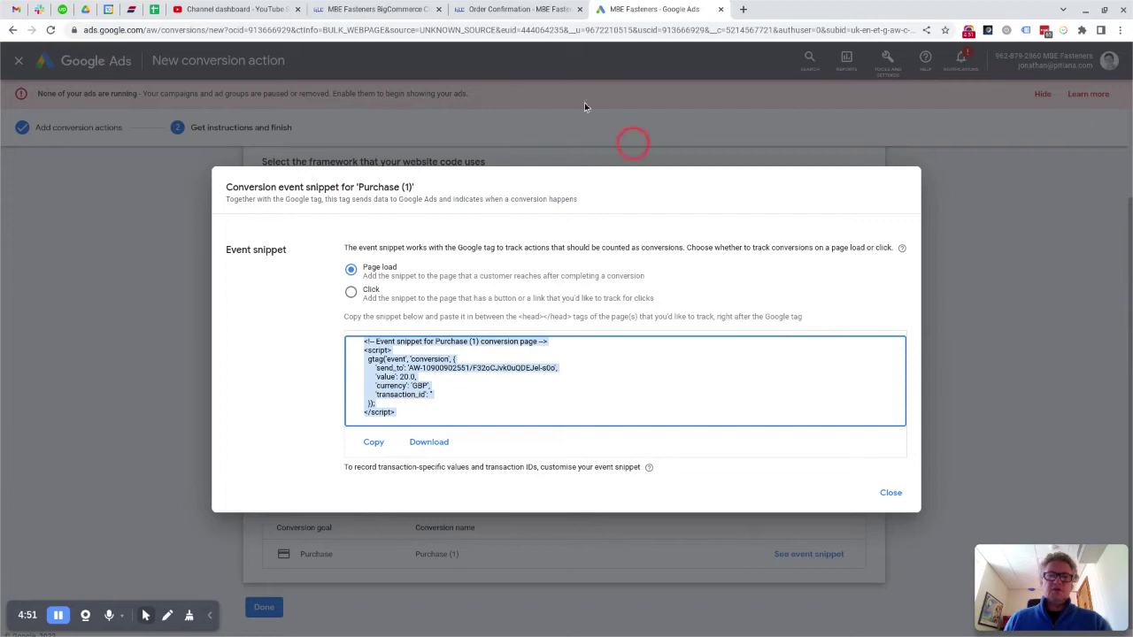
left_click(392, 11)
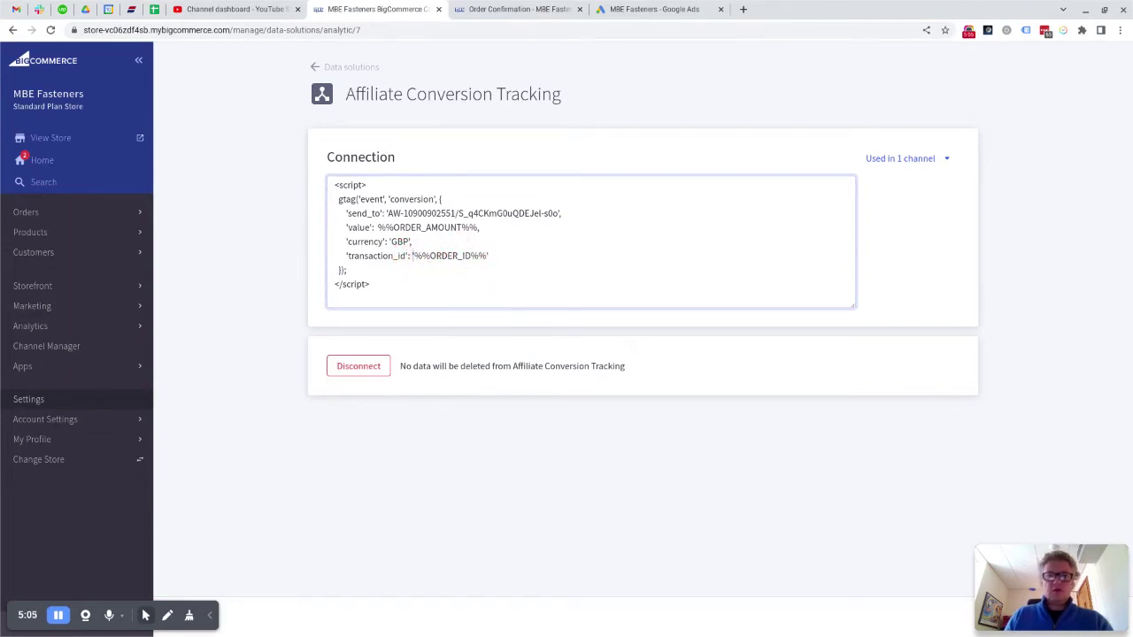
left_click(483, 255)
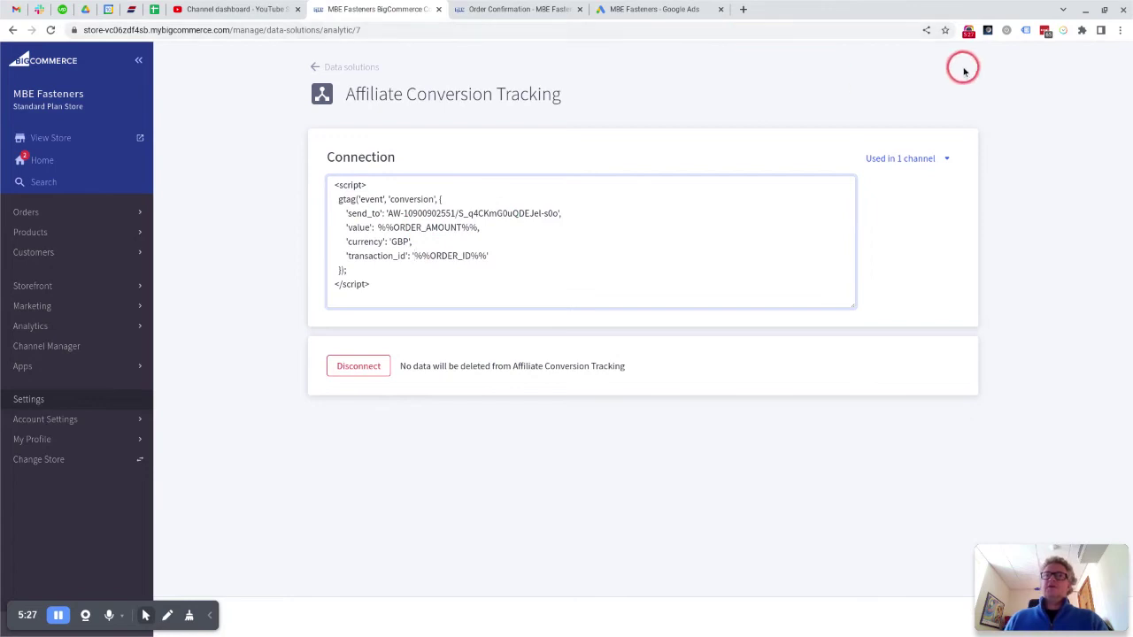
left_click(1029, 32)
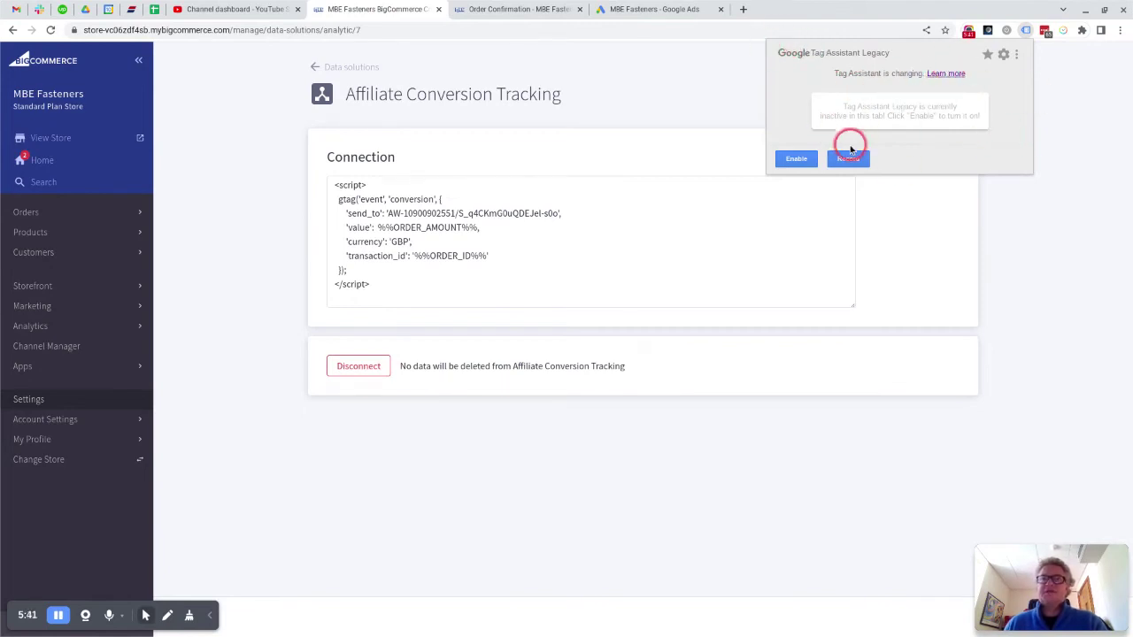
Step: Open the Chrome Web Store in a new tab via a Google search for 'webstore'
left_click(743, 10)
type("webs")
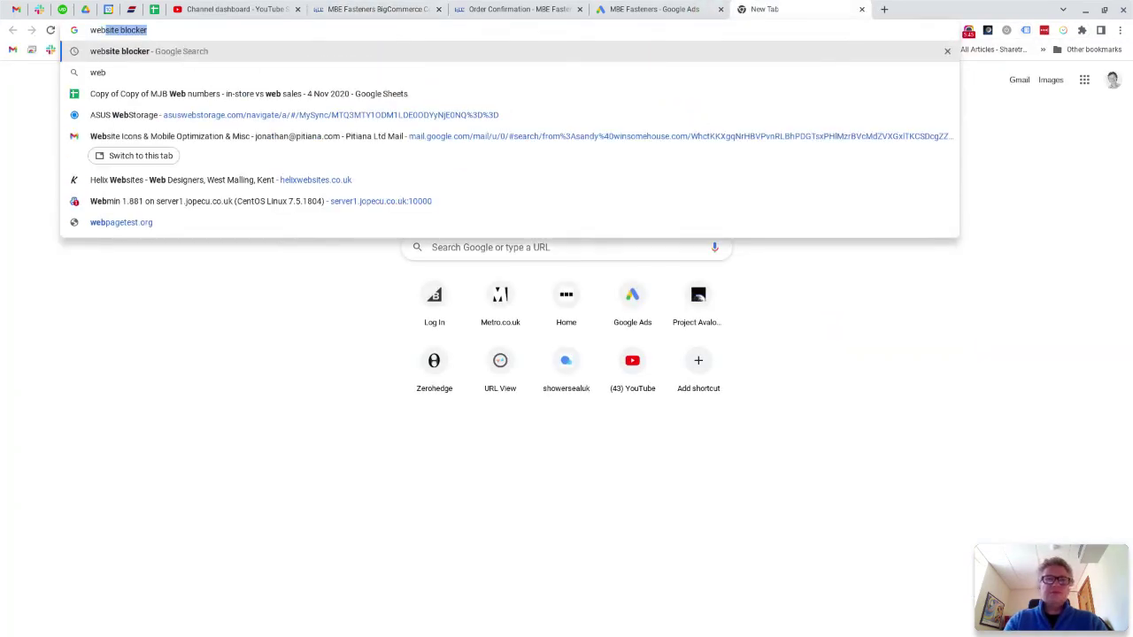
type("t")
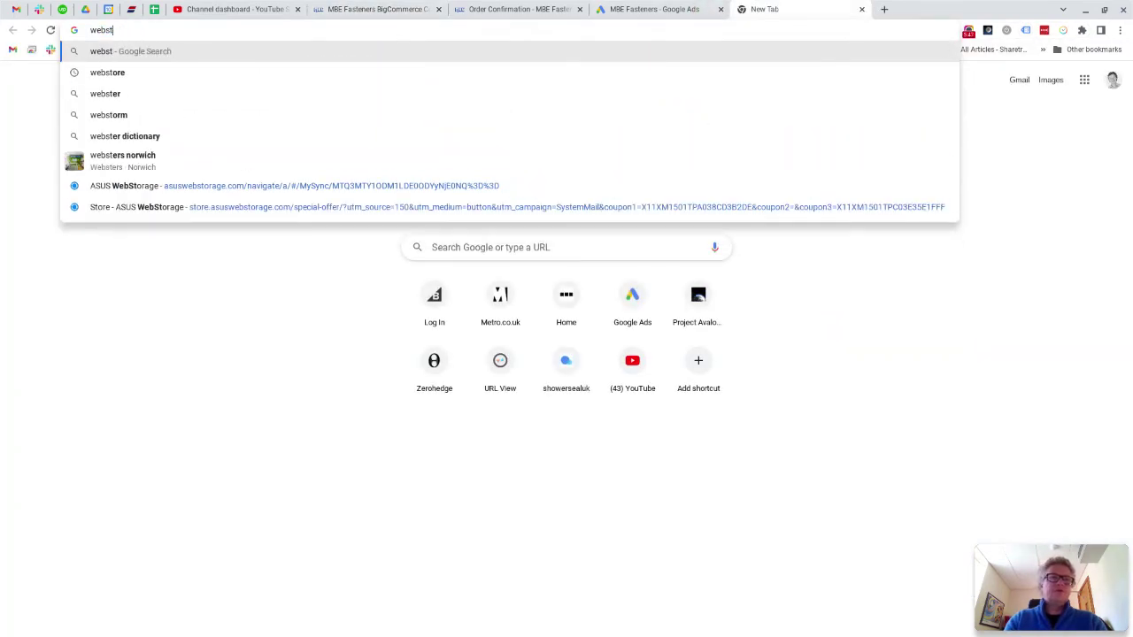
type("ore")
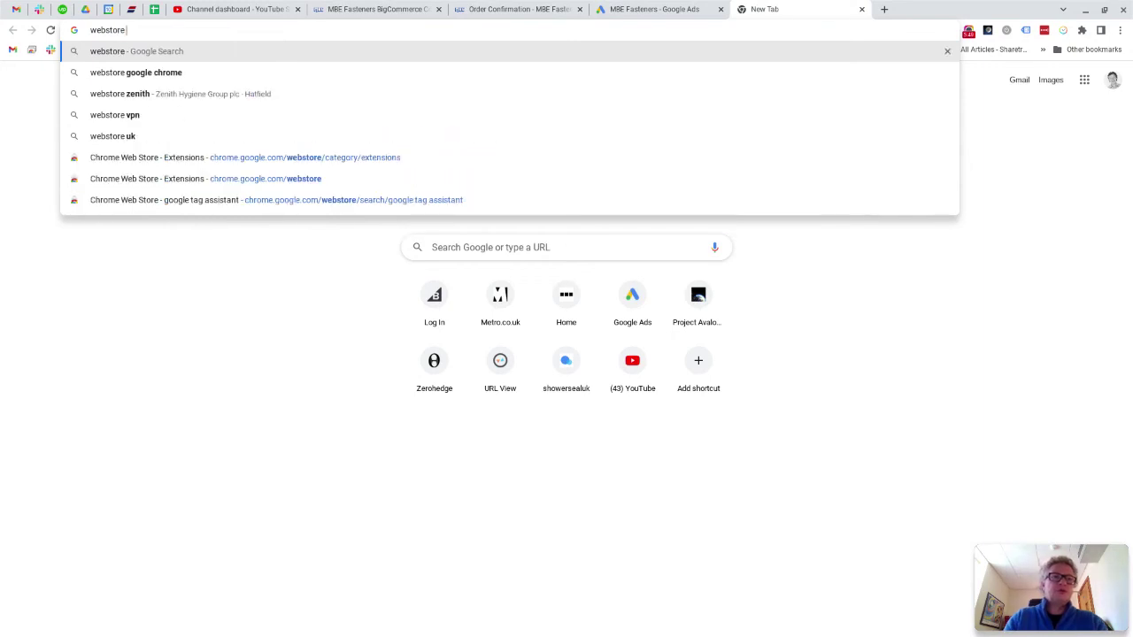
key("Down")
key("Return")
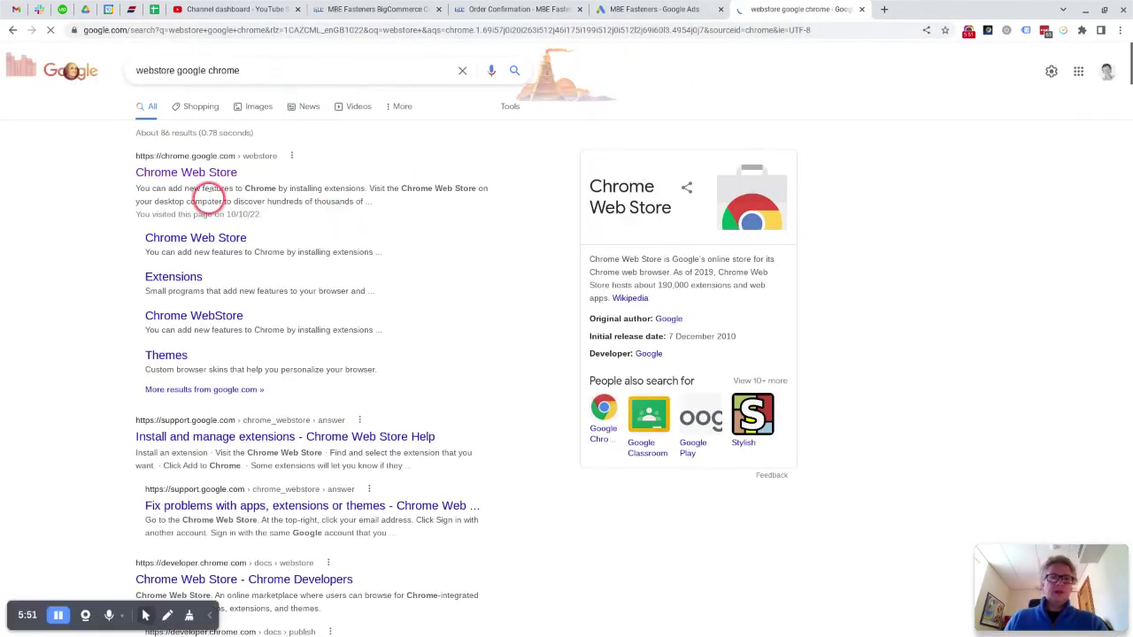
left_click(207, 173)
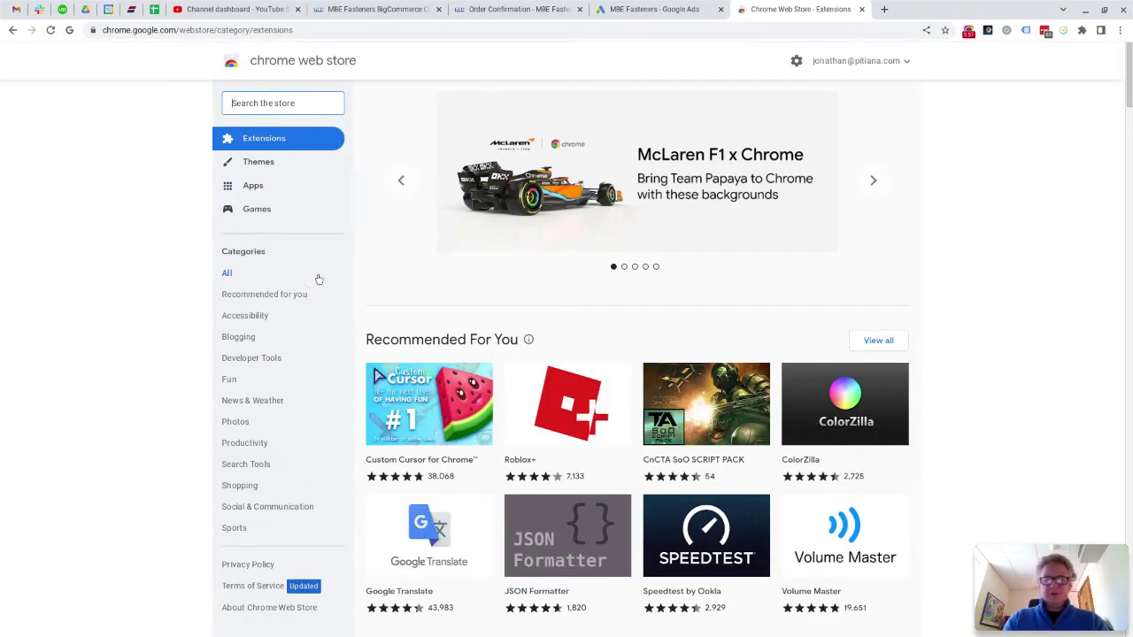
Step: Search the store for 'tag assistant' and check the installed extensions list
left_click(282, 103)
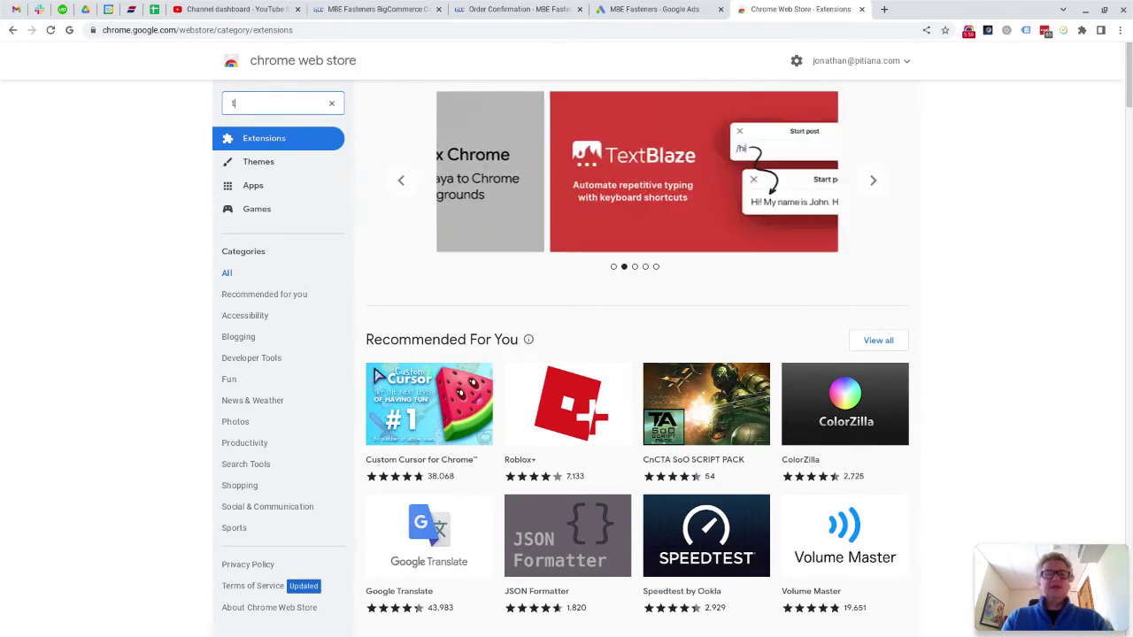
type("tag assist")
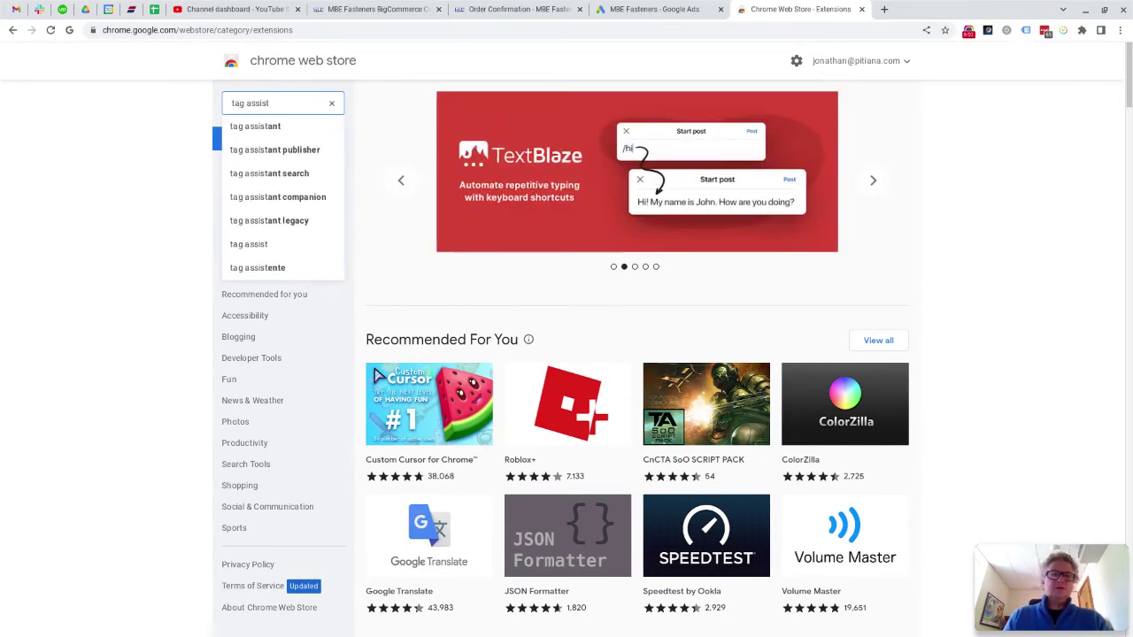
key("Down")
key("Return")
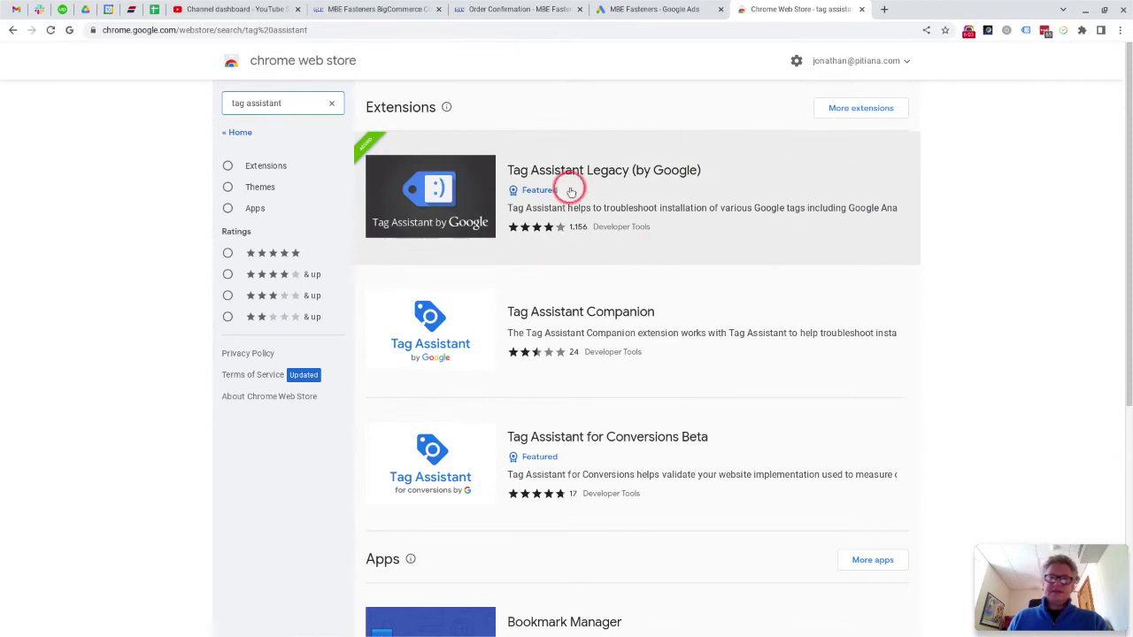
left_click(1090, 34)
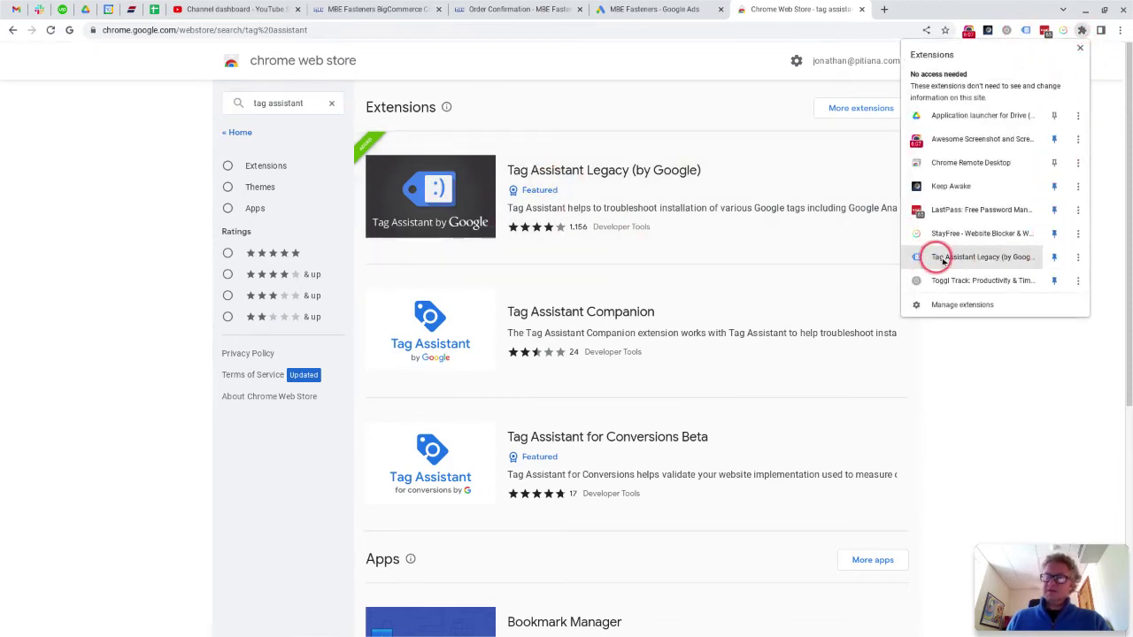
left_click(1109, 184)
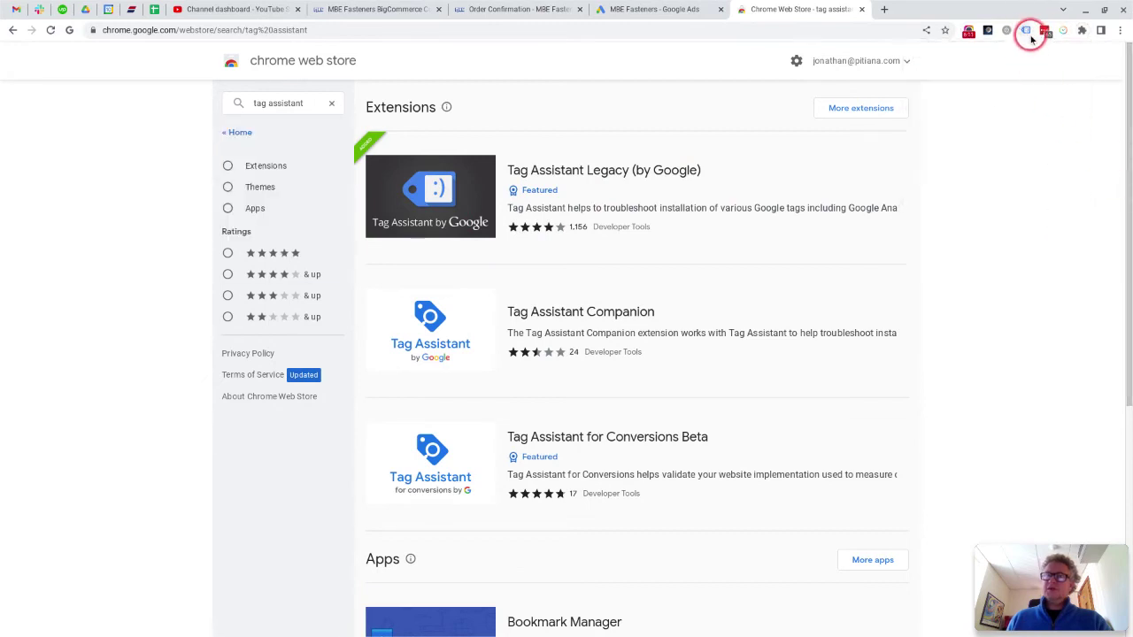
Step: Turn Tag Assistant back on for the MBE Fasteners homepage and reload to analyse its tags
left_click(511, 11)
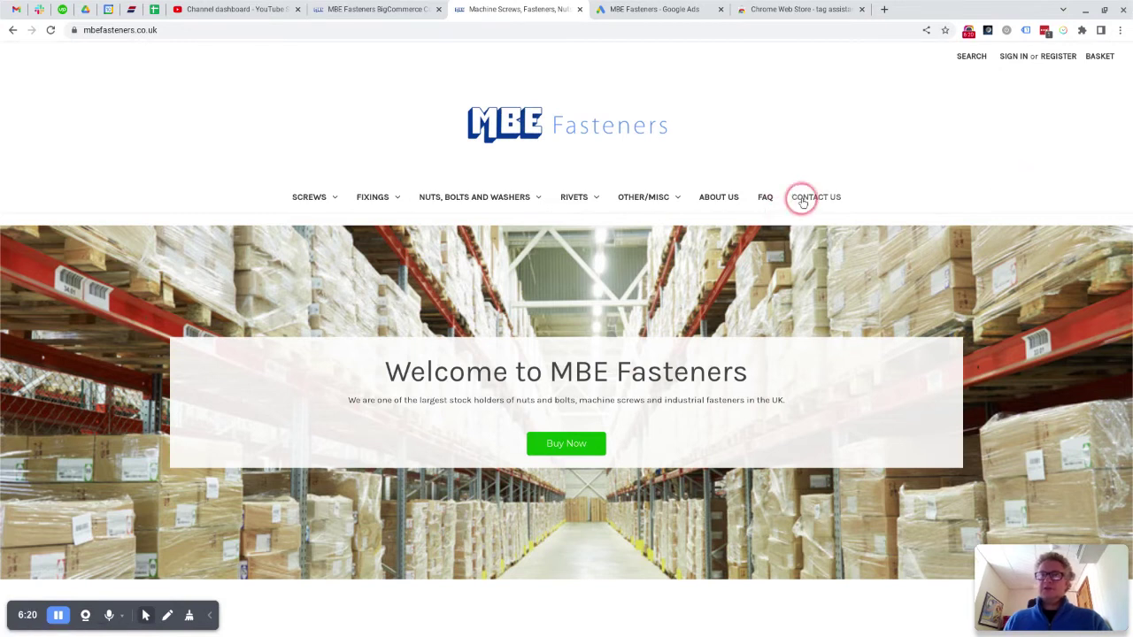
left_click(355, 10)
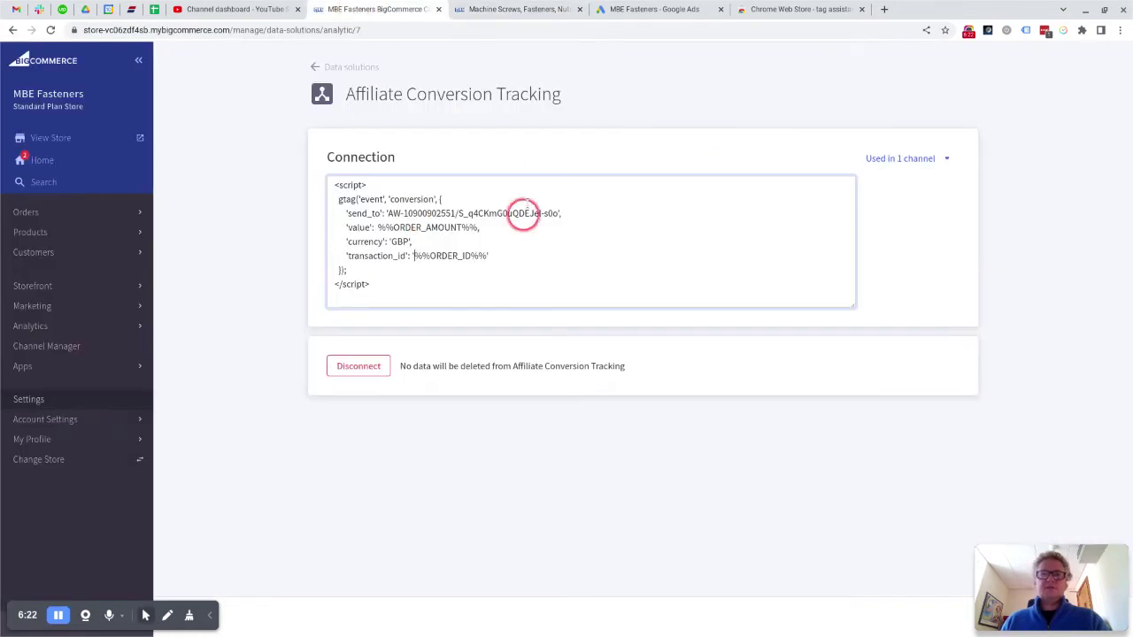
left_click(504, 9)
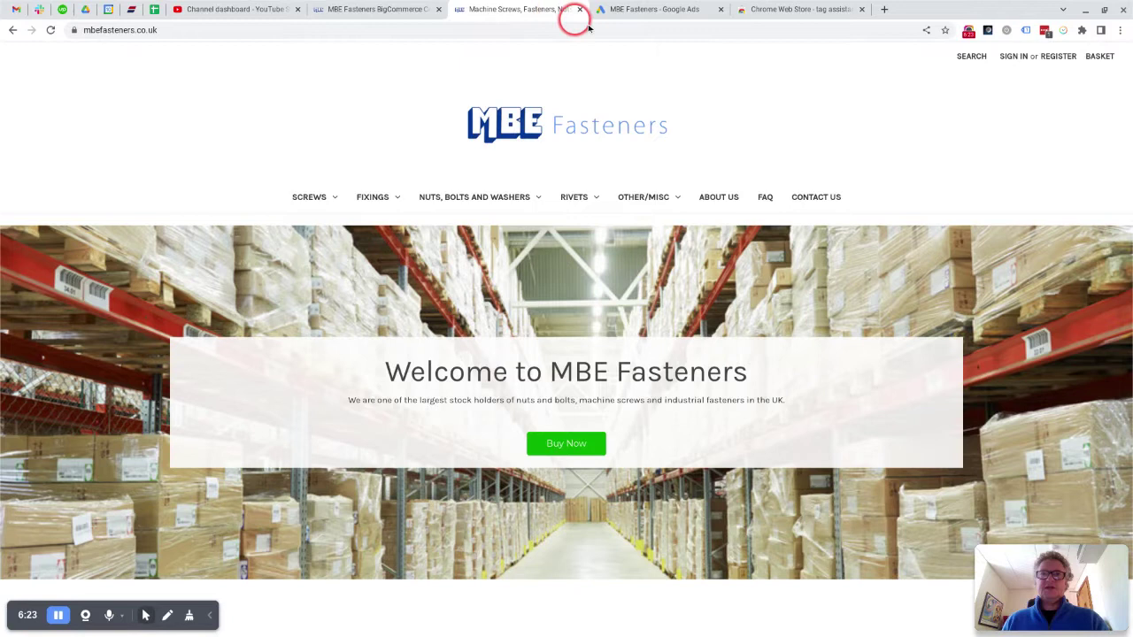
left_click(1027, 31)
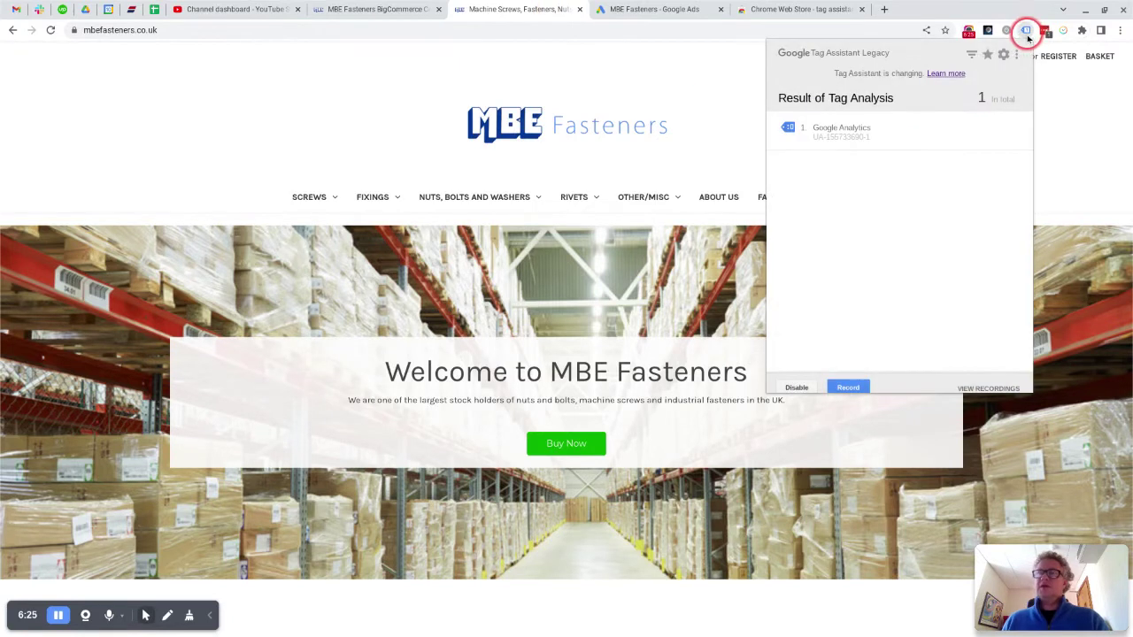
left_click(796, 387)
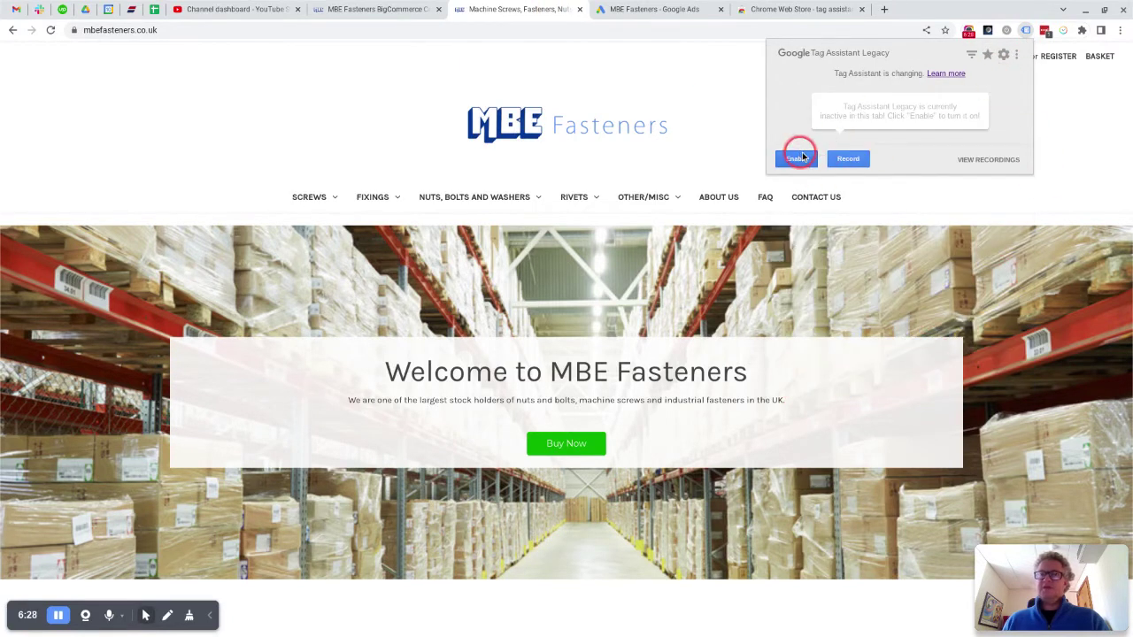
left_click(797, 159)
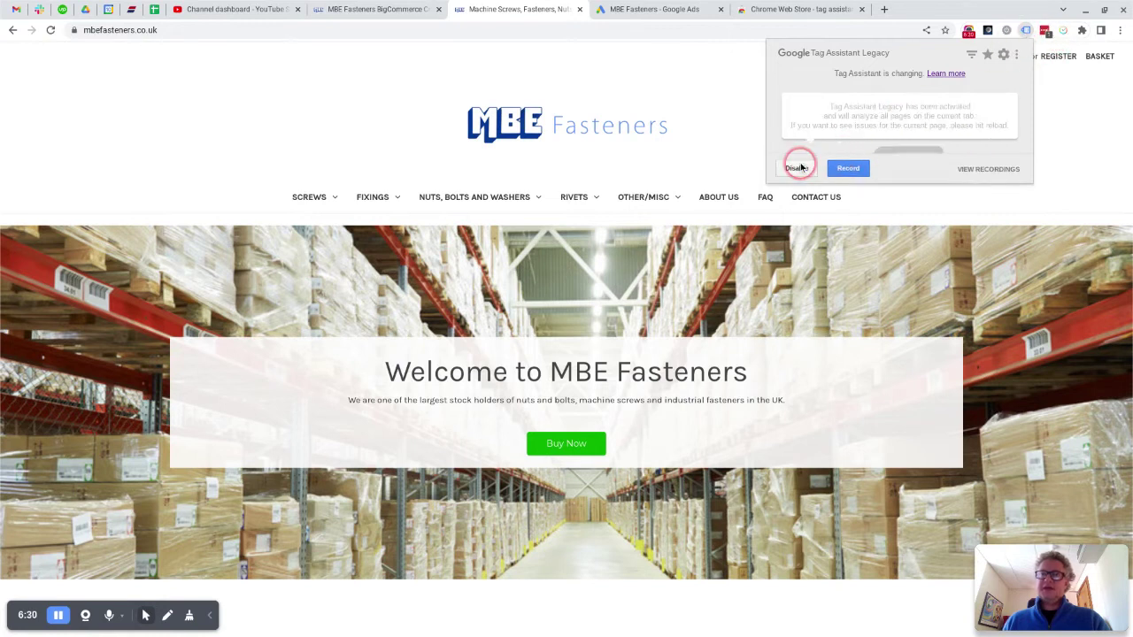
left_click(51, 30)
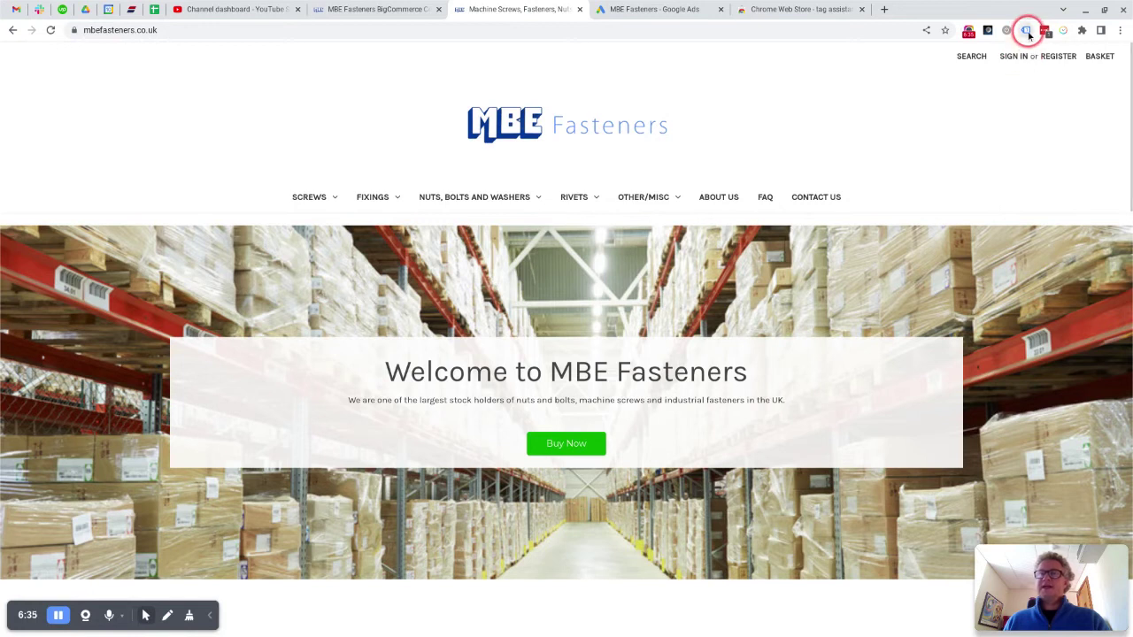
left_click(1027, 31)
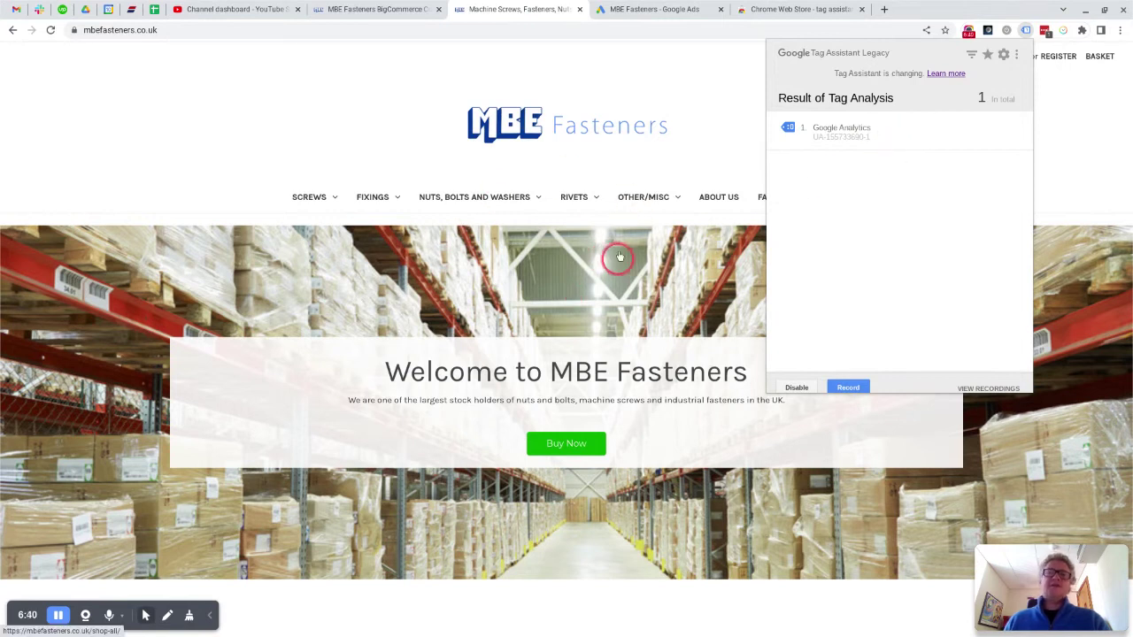
Step: Go to the Bolts & Set Screws category and view its Tag Assistant results
left_click(481, 196)
left_click(443, 243)
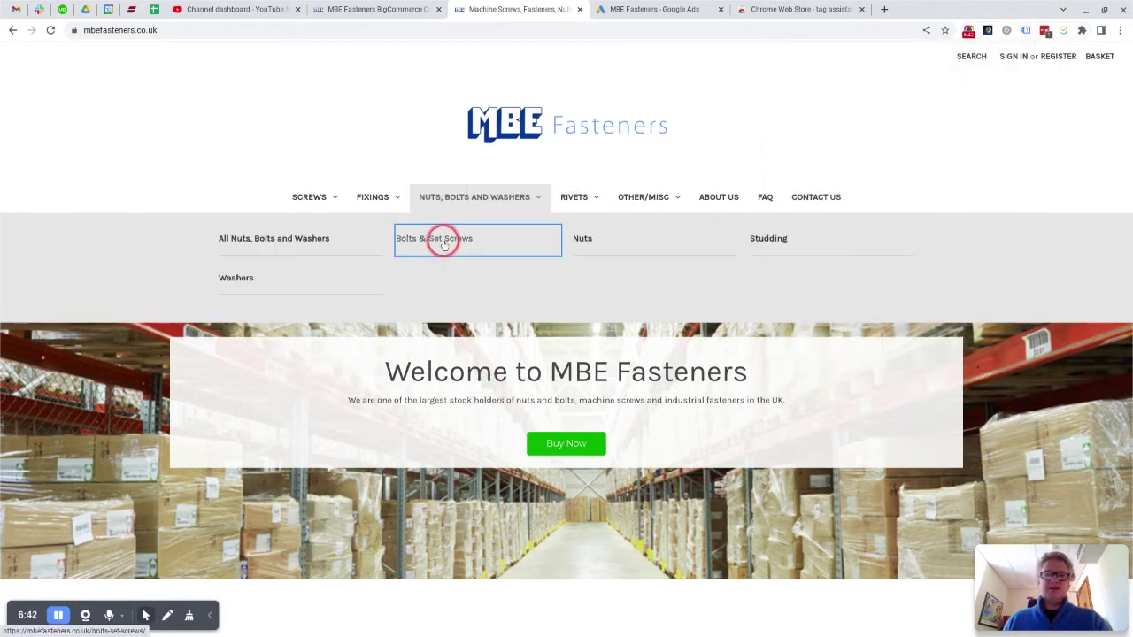
left_click(1026, 31)
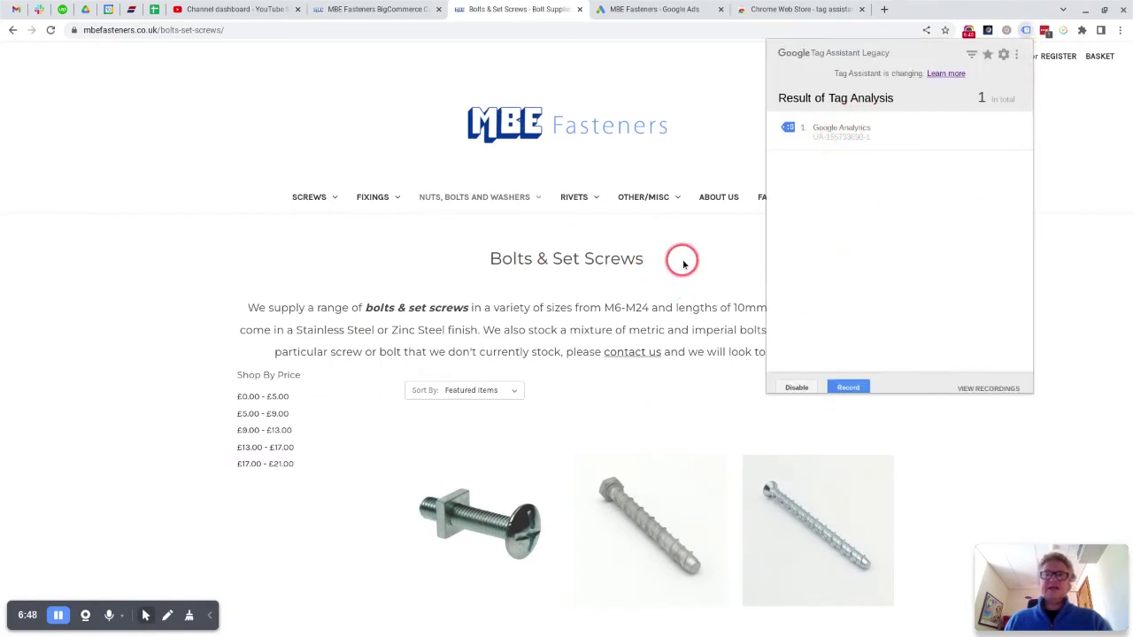
left_click(392, 11)
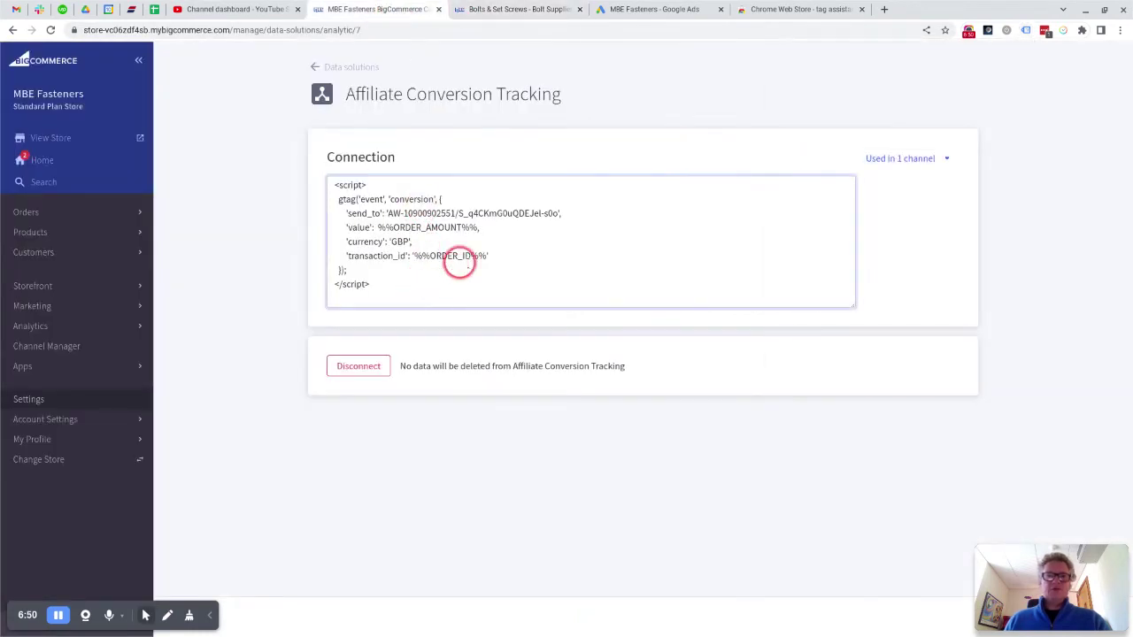
scroll(459, 263, "up", 3)
scroll(467, 263, "down", 1)
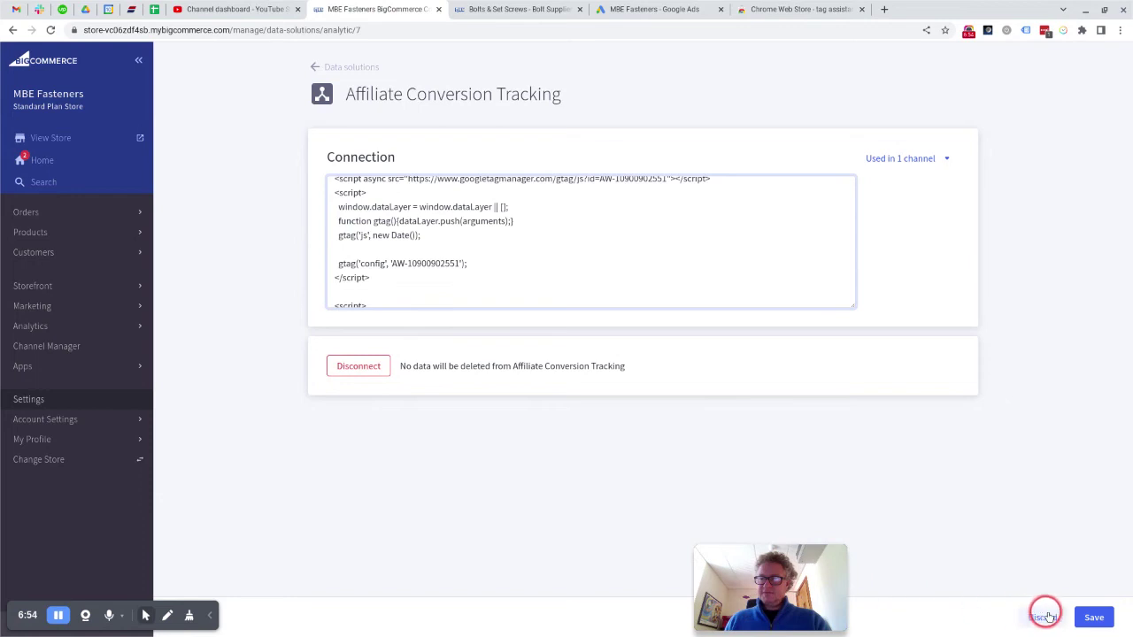
left_click(1092, 618)
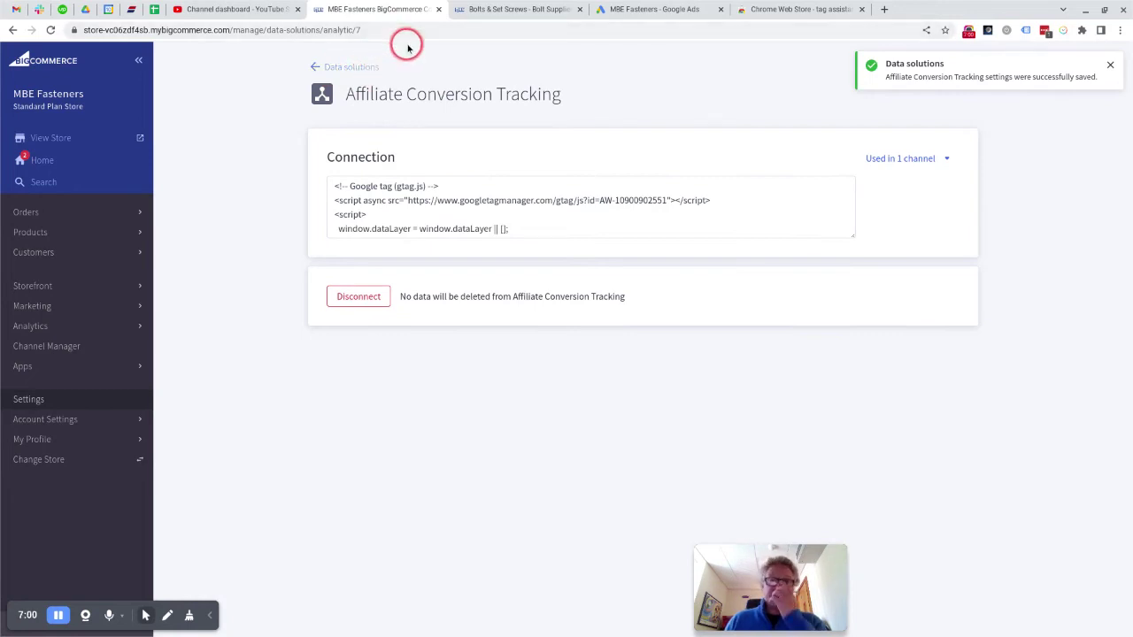
Step: Open the Straight Shank Masonry Bit under Drill Bits and choose size M5, length 150mm
left_click(482, 10)
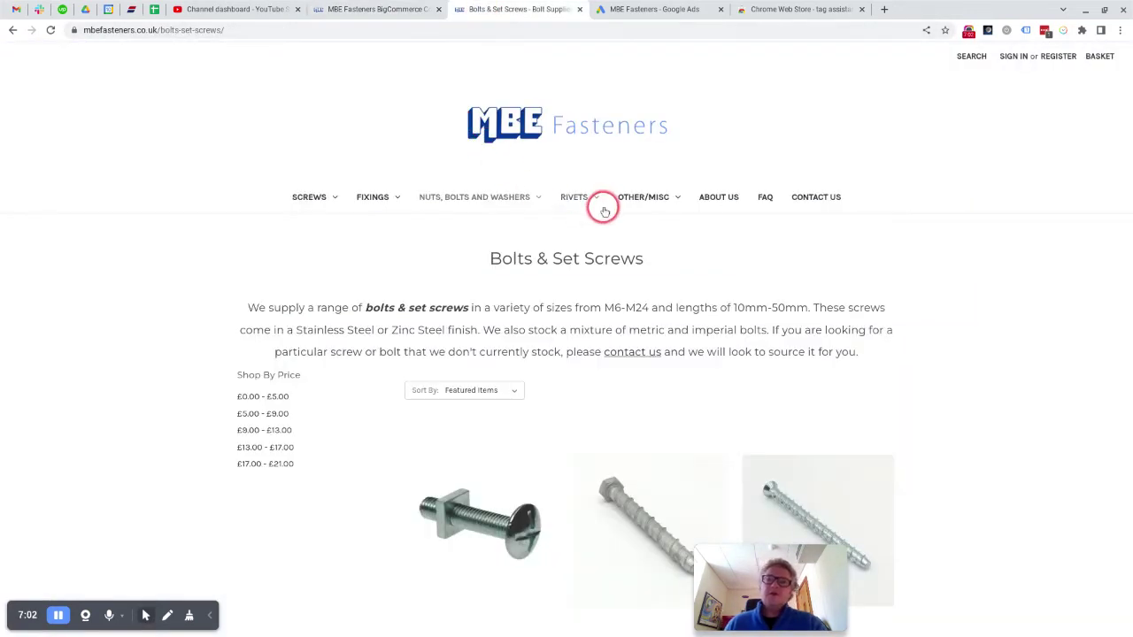
mouse_move(637, 198)
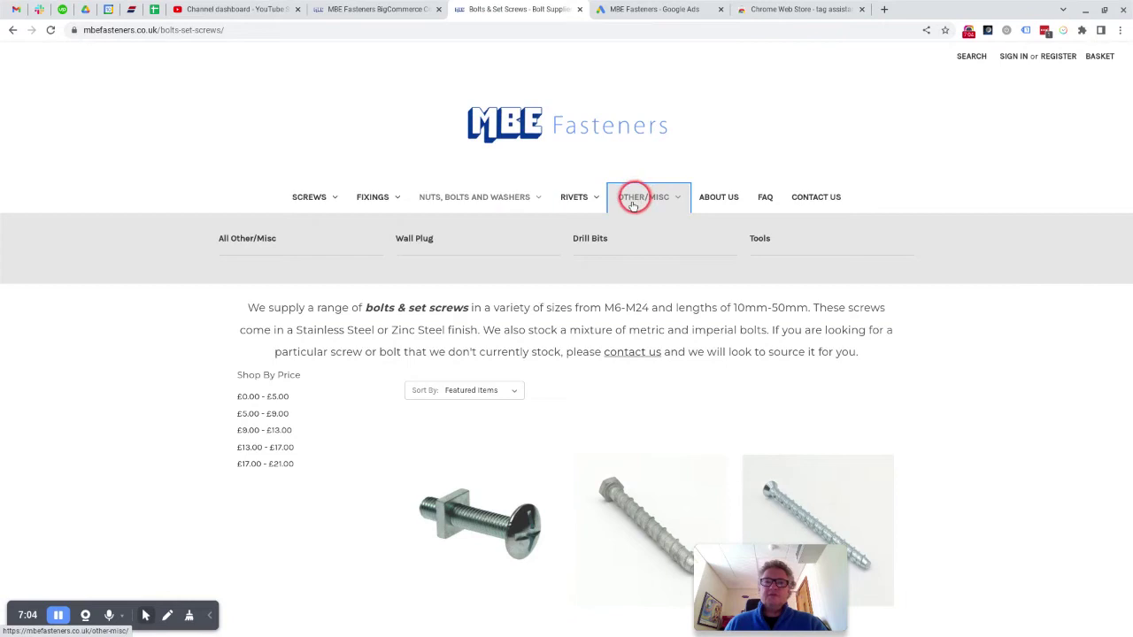
left_click(620, 237)
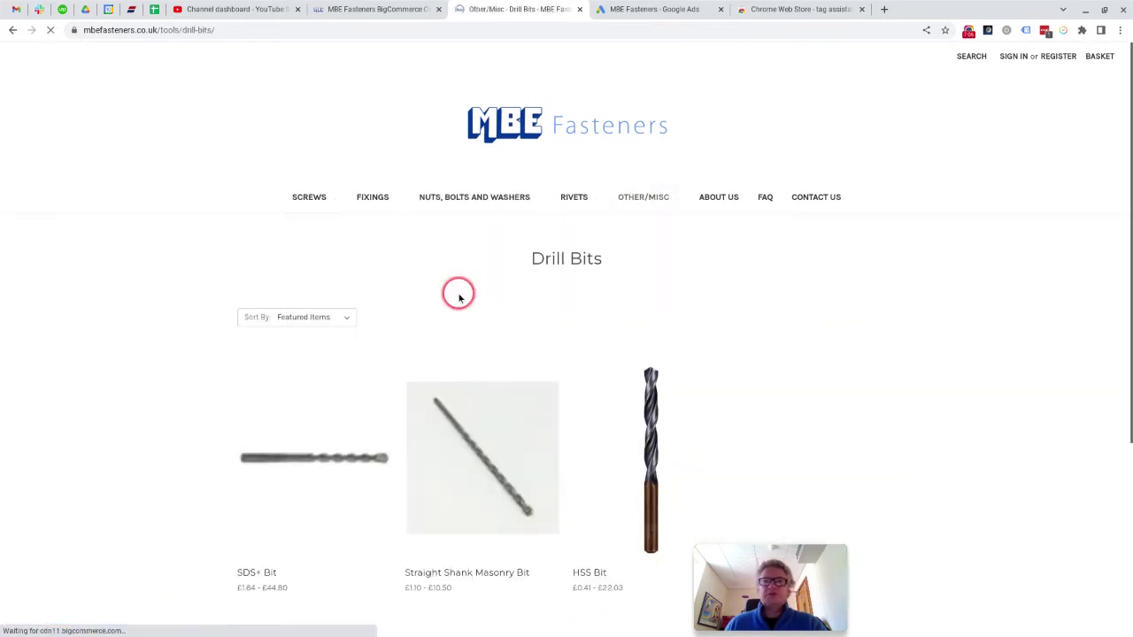
scroll(110, 391, "down", 1)
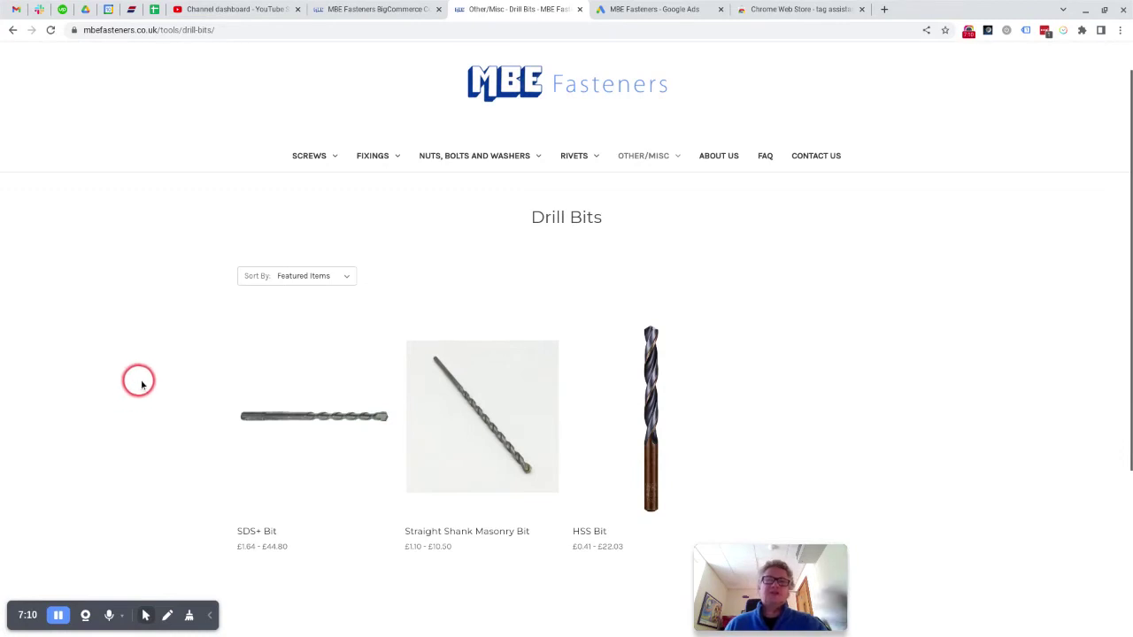
scroll(141, 407, "down", 1)
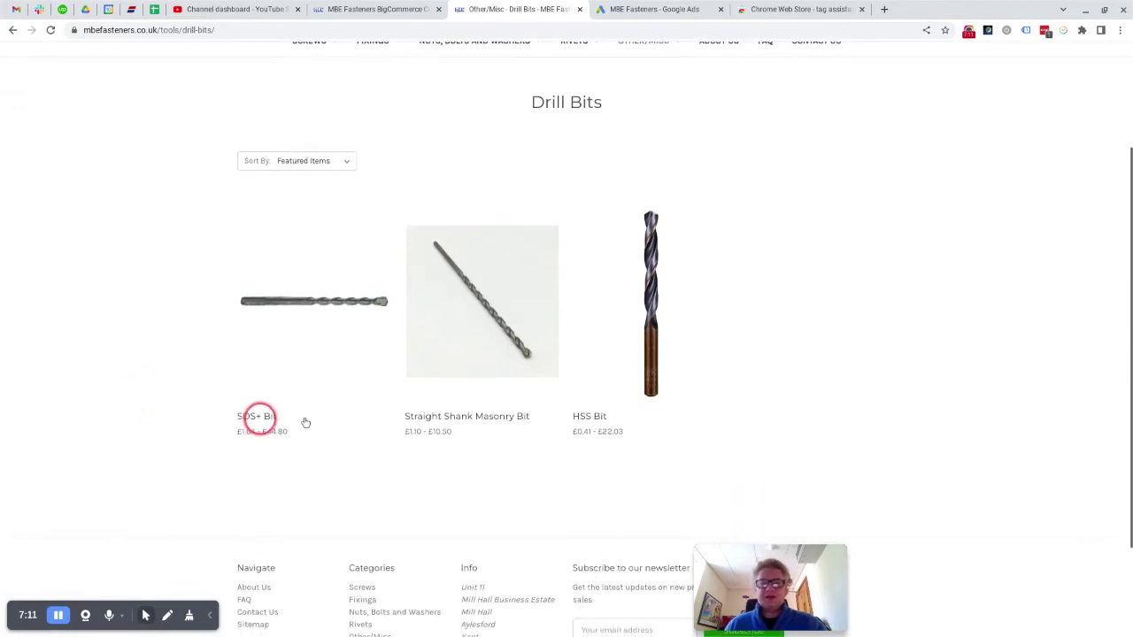
left_click(486, 345)
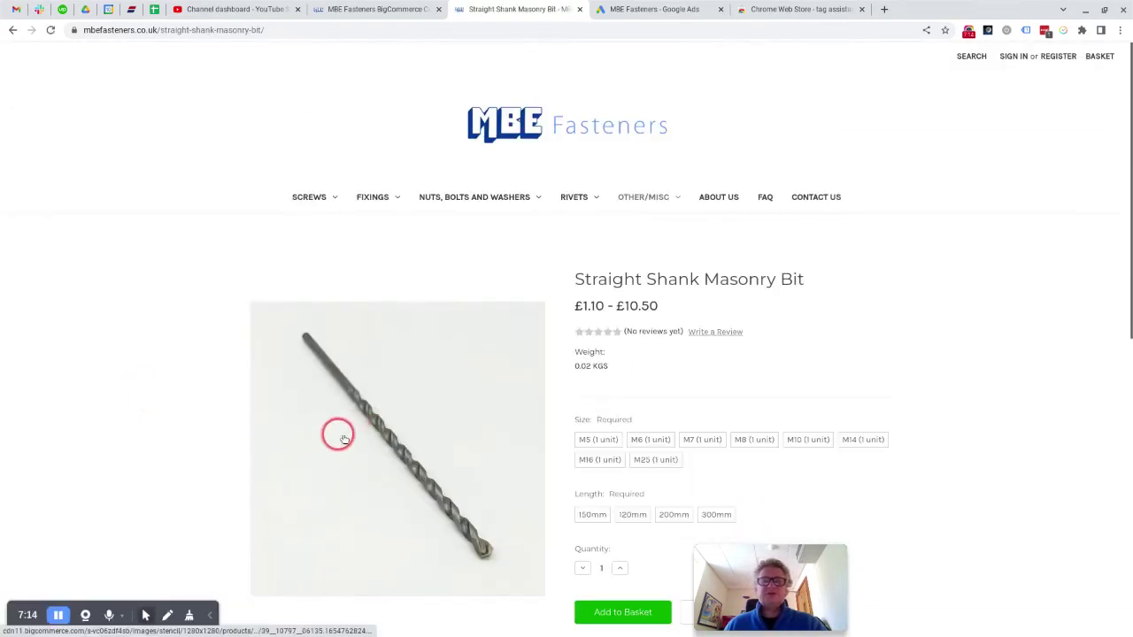
scroll(172, 440, "down", 1)
left_click(600, 361)
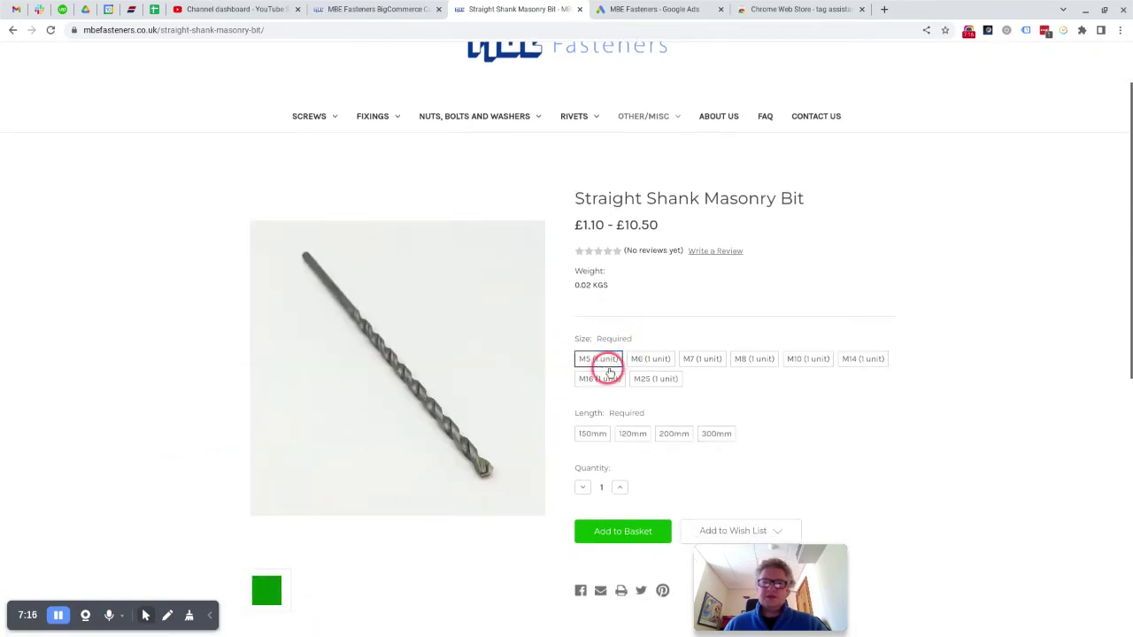
left_click(600, 436)
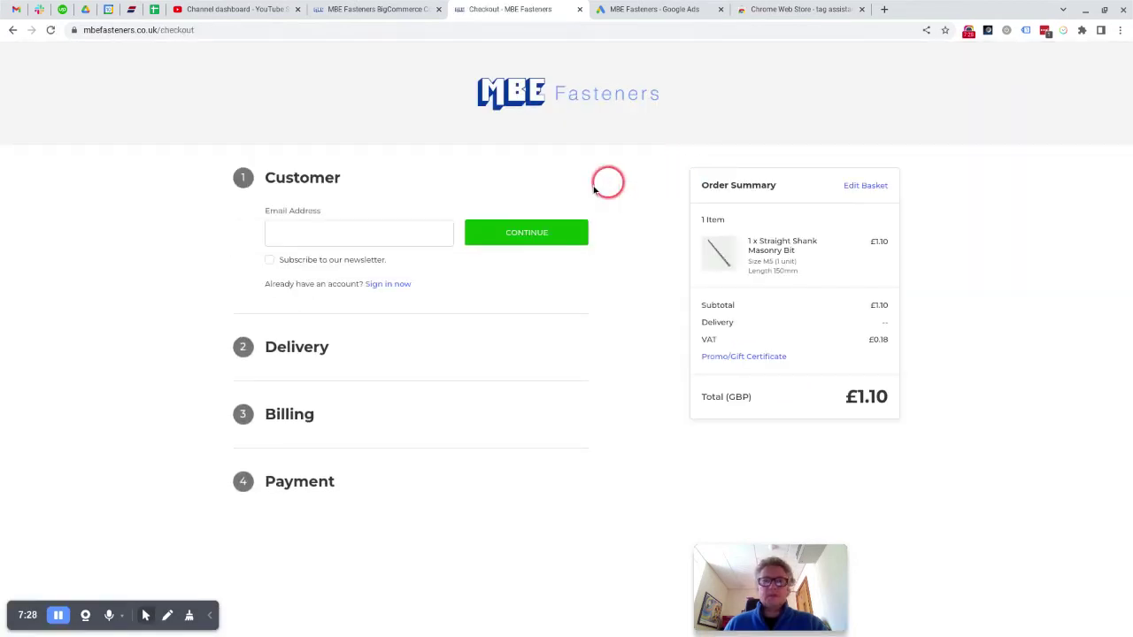
Step: Enter the customer's email, then their first name, last name and phone number
left_click(366, 233)
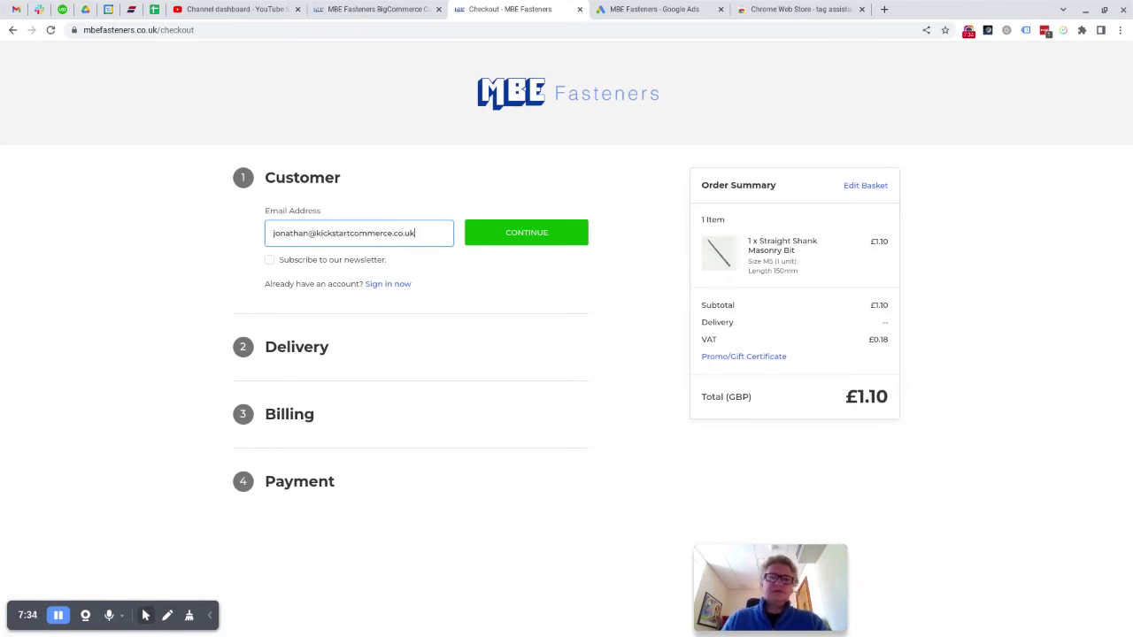
left_click(474, 232)
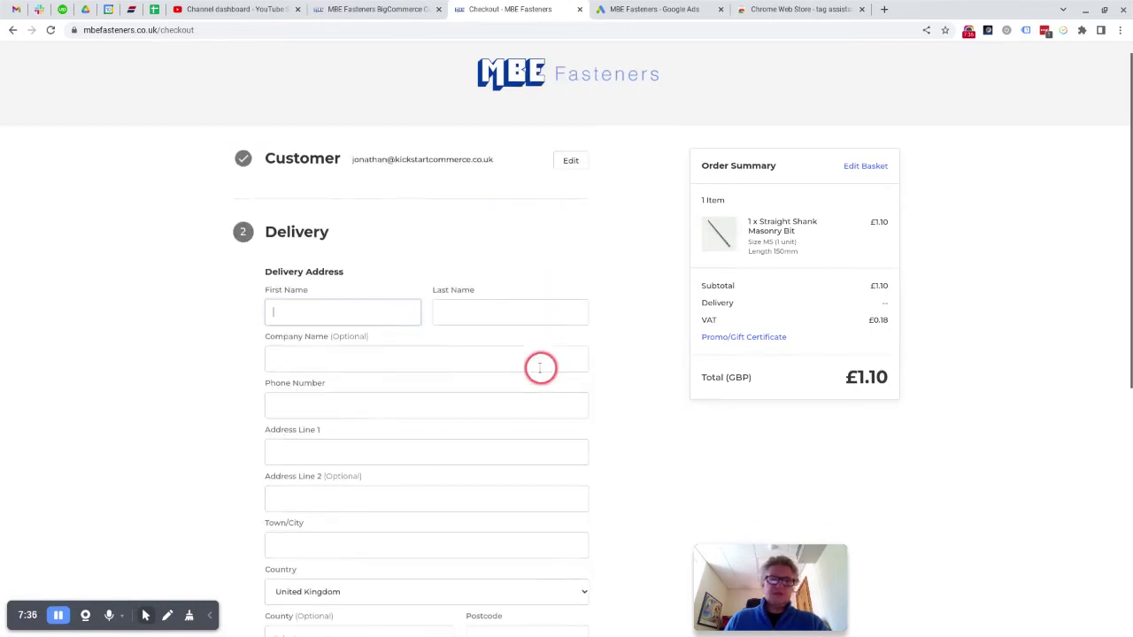
type("Jonathan")
key("Tab")
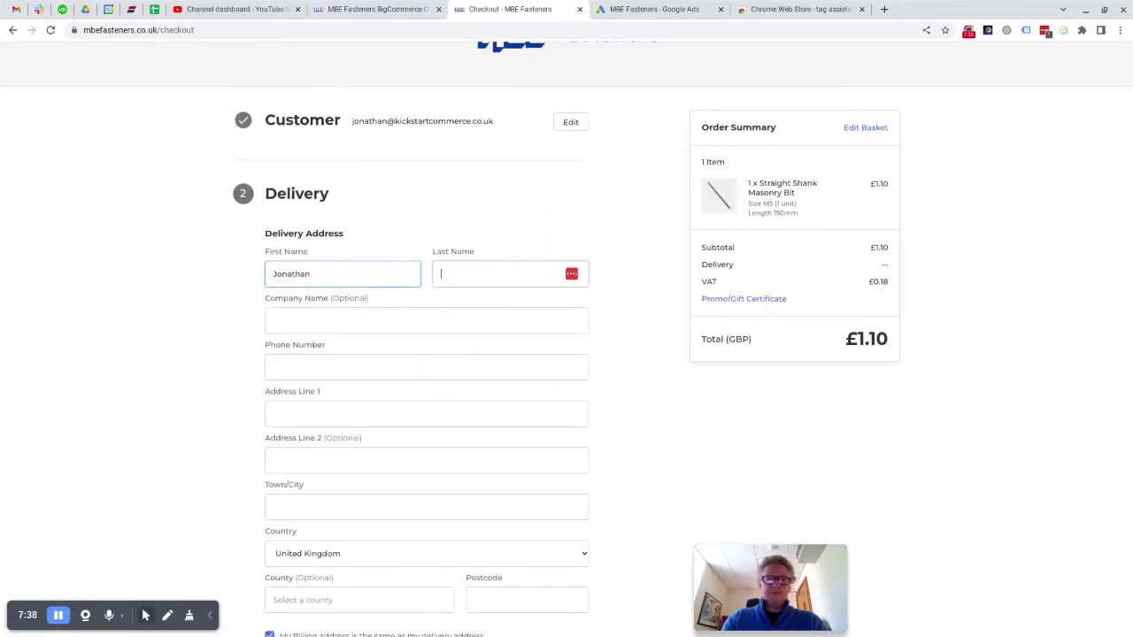
type("Cu")
key("Tab")
key("Tab")
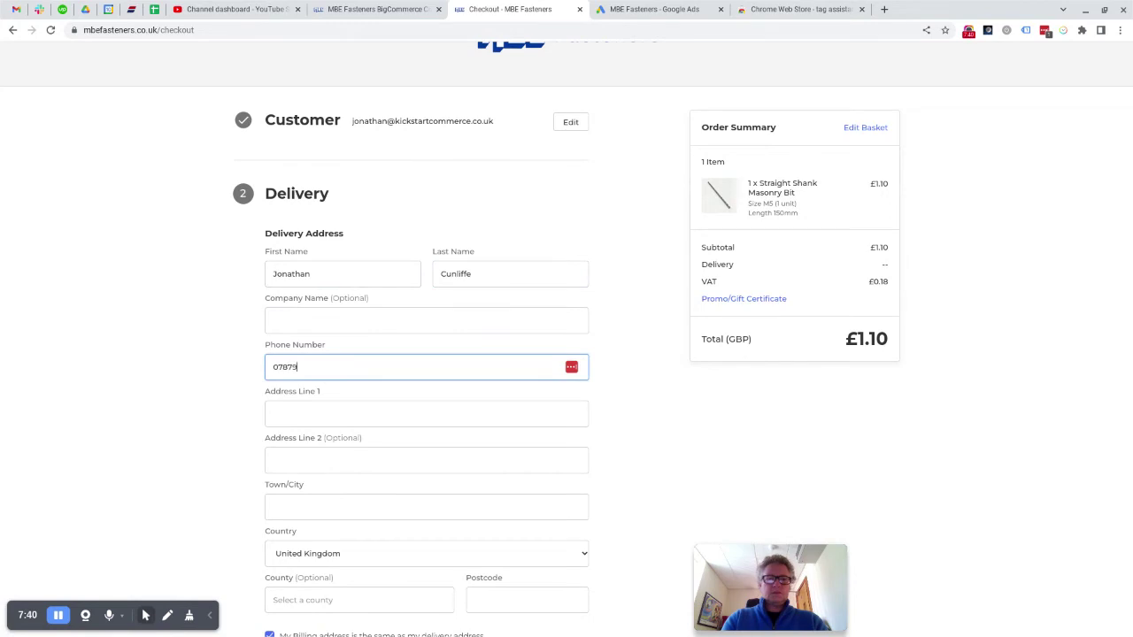
key("Tab")
key("Tab")
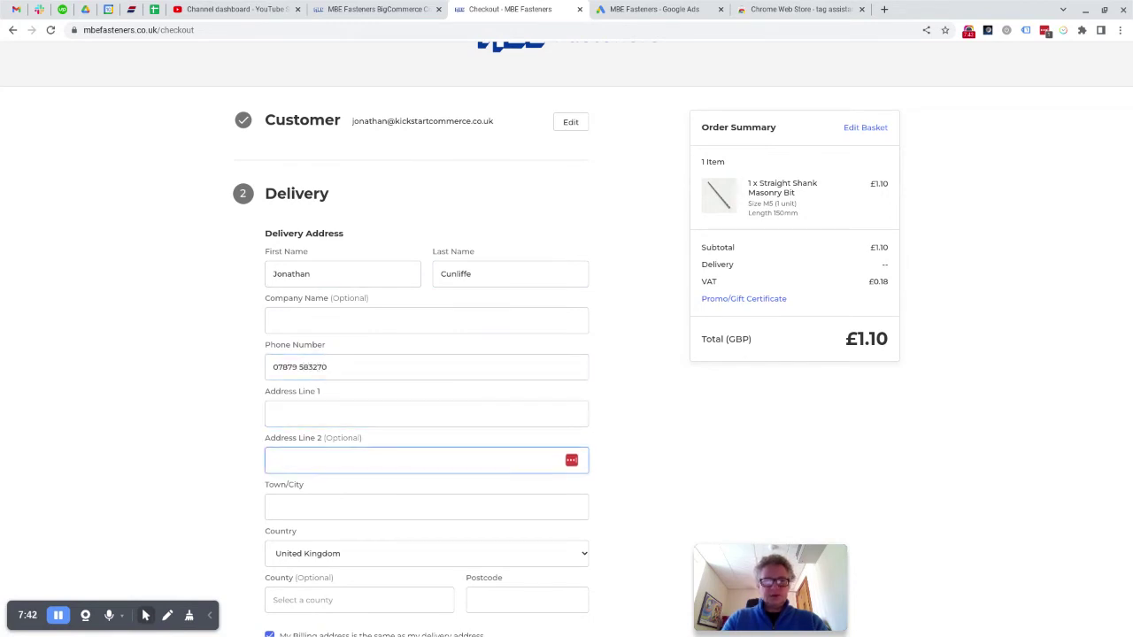
Step: Fill in the delivery street address and town, then move on to the postcode
left_click(425, 413)
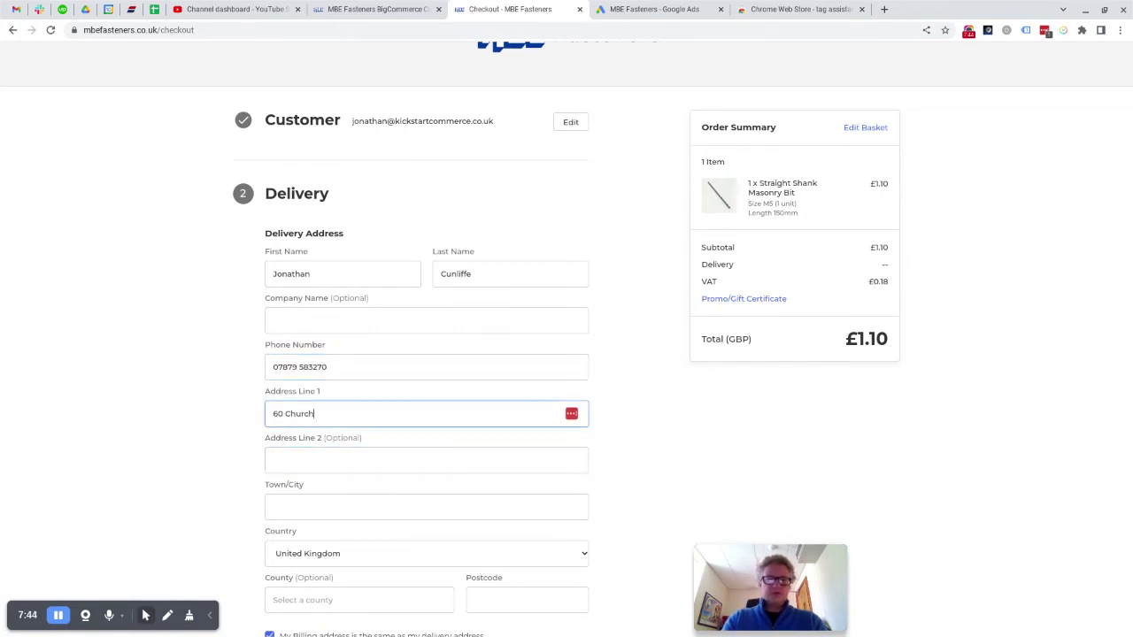
key("Tab")
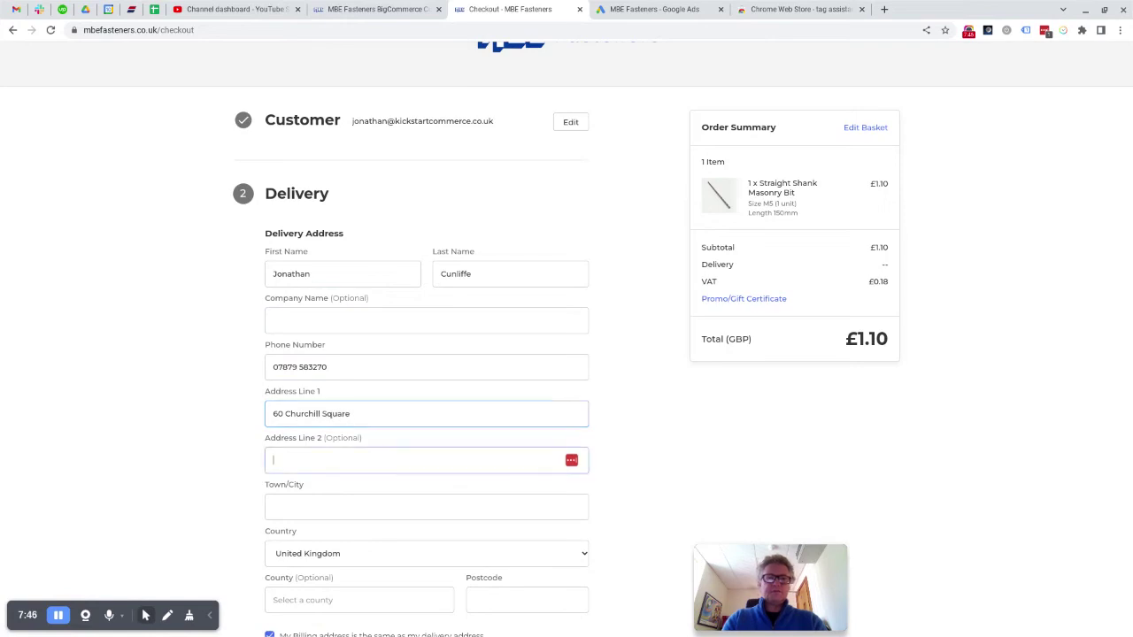
key("Tab")
type("Kings Hi")
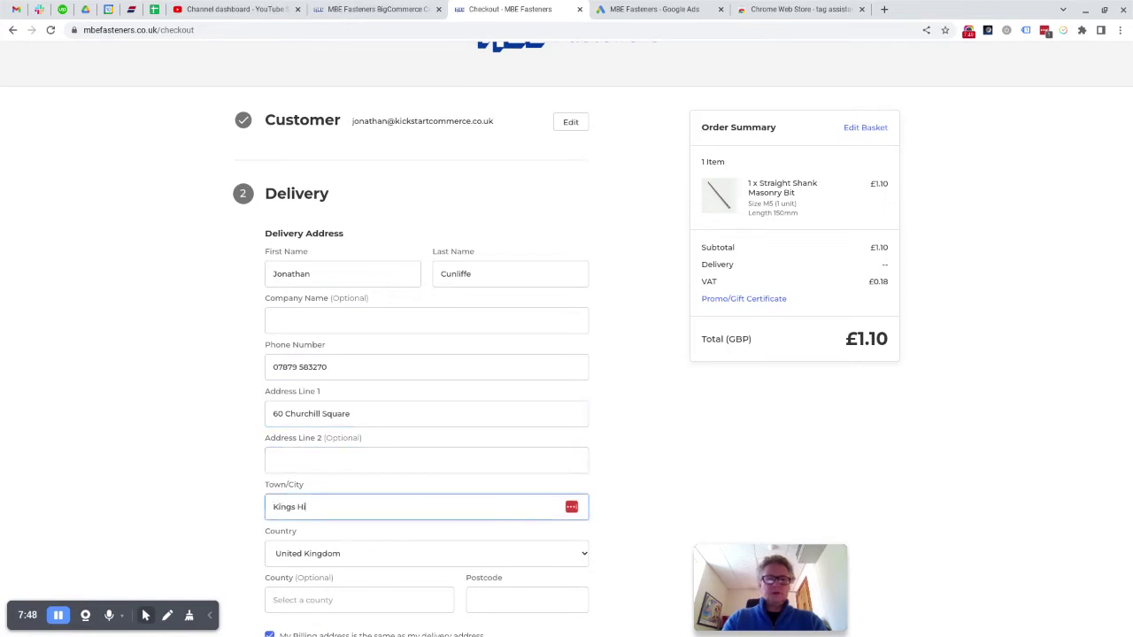
type("ll")
key("Tab")
key("Tab")
key("Tab")
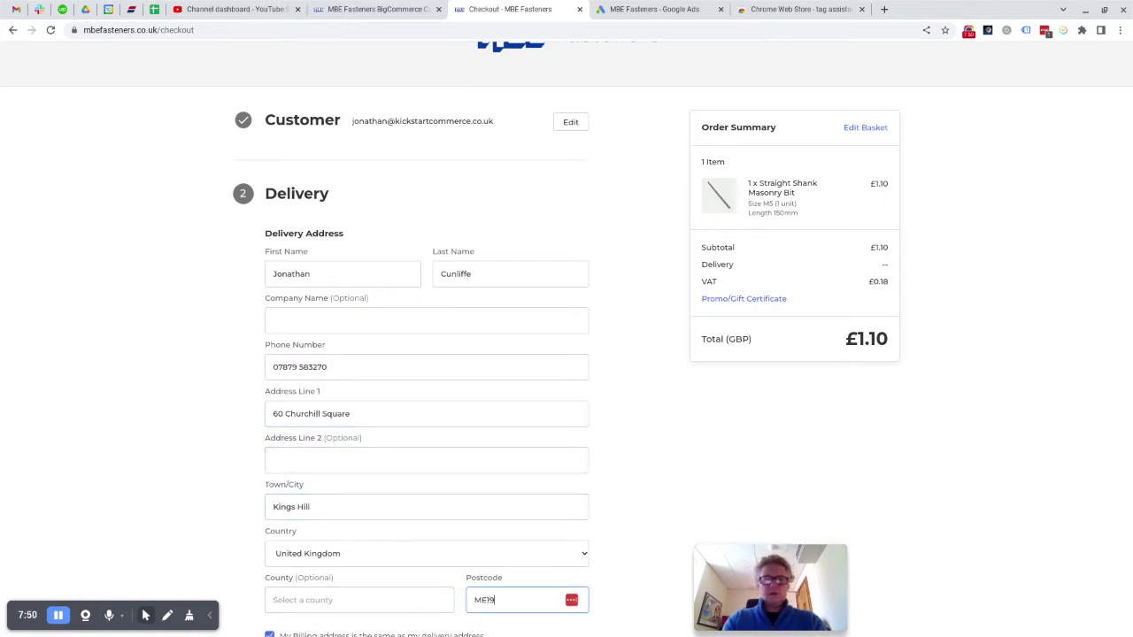
scroll(214, 325, "down", 3)
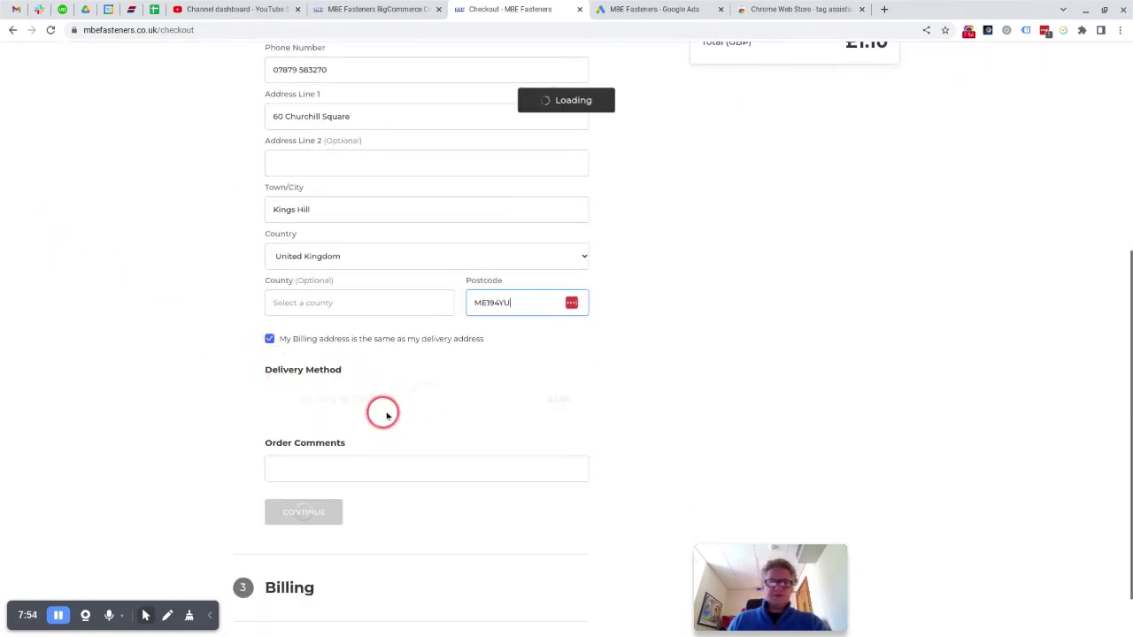
Step: Add the Test Order comment, confirm courier delivery and billing, and begin entering the test card number
left_click(317, 468)
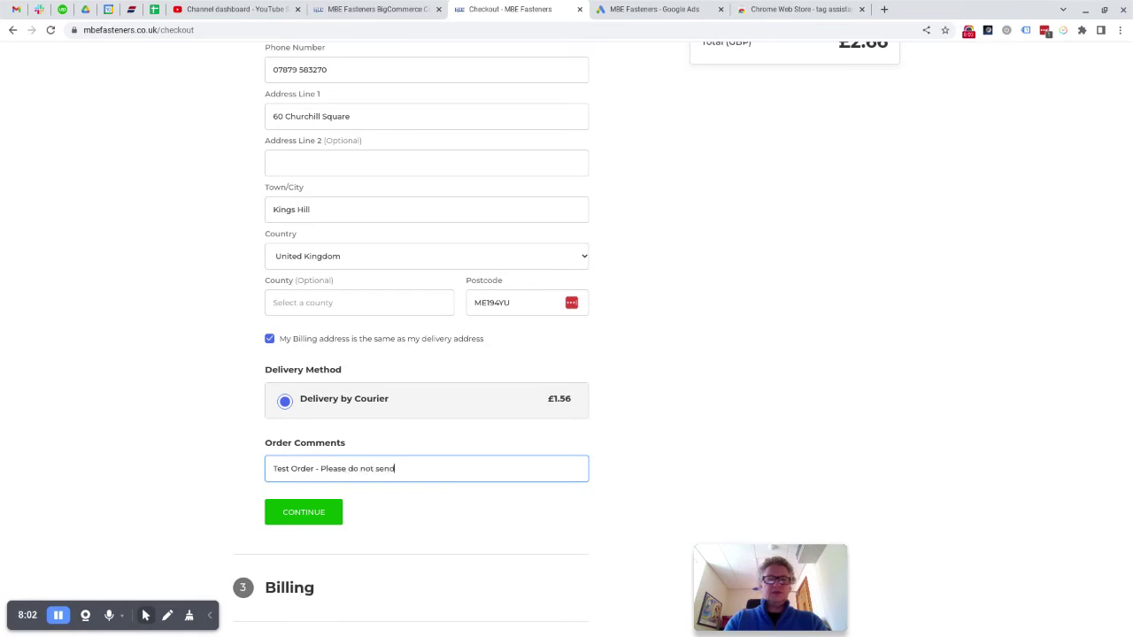
left_click(304, 511)
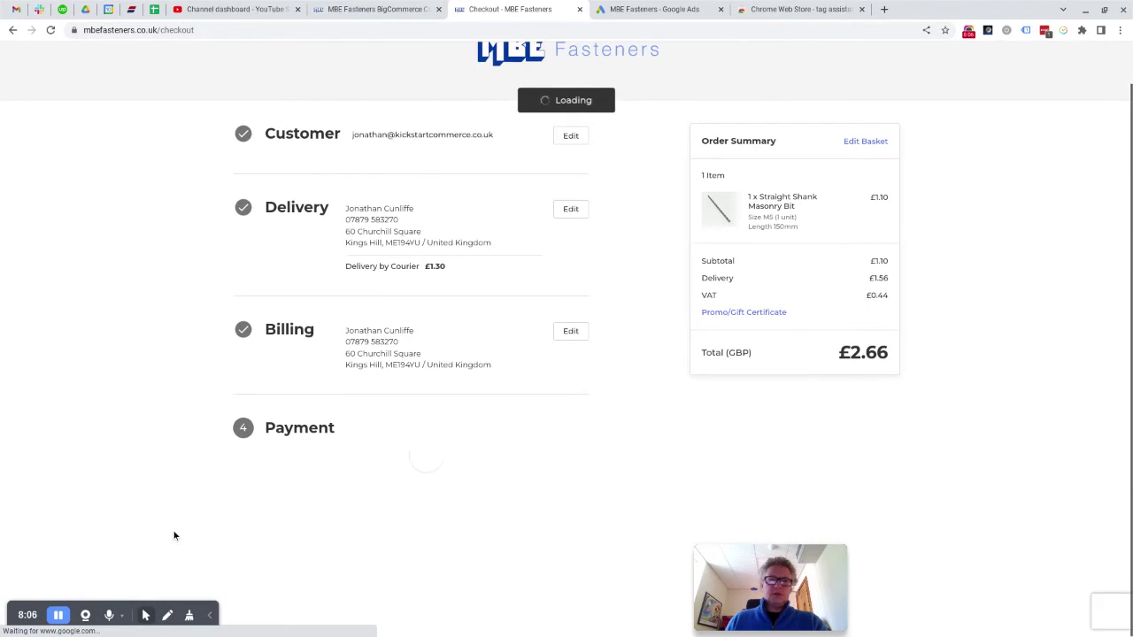
left_click(331, 463)
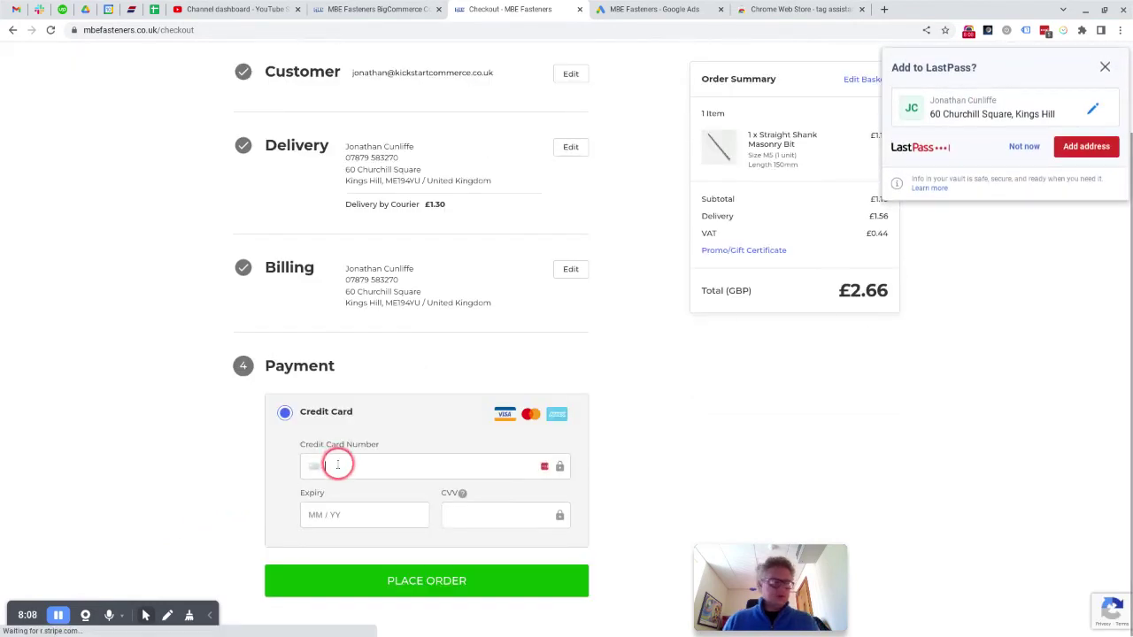
left_click(326, 475)
mouse_move(428, 630)
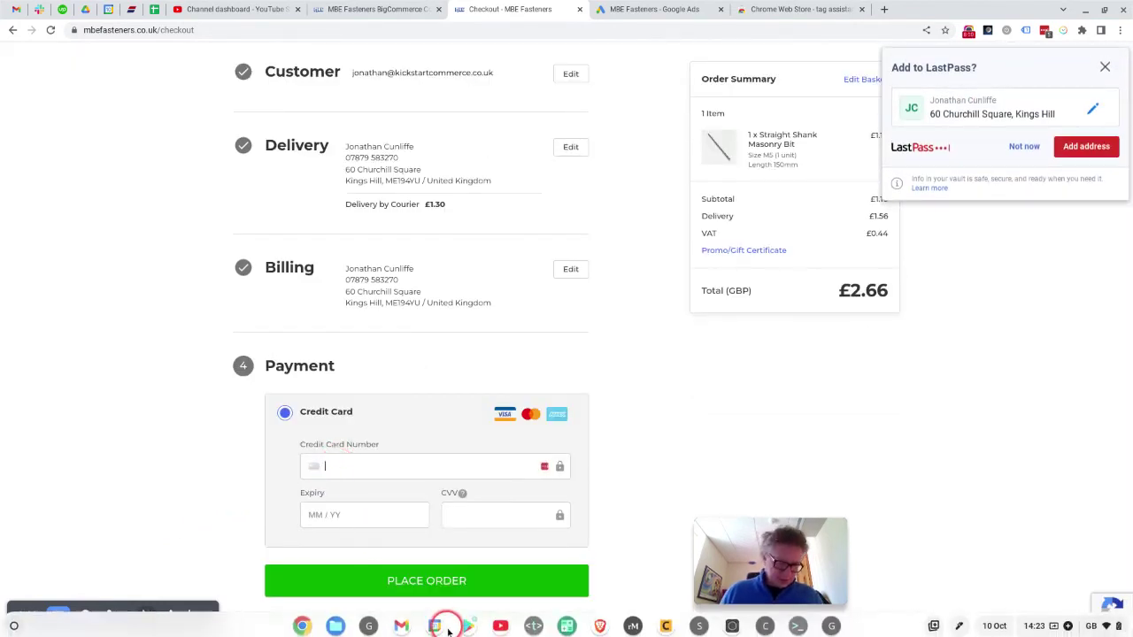
type("4242")
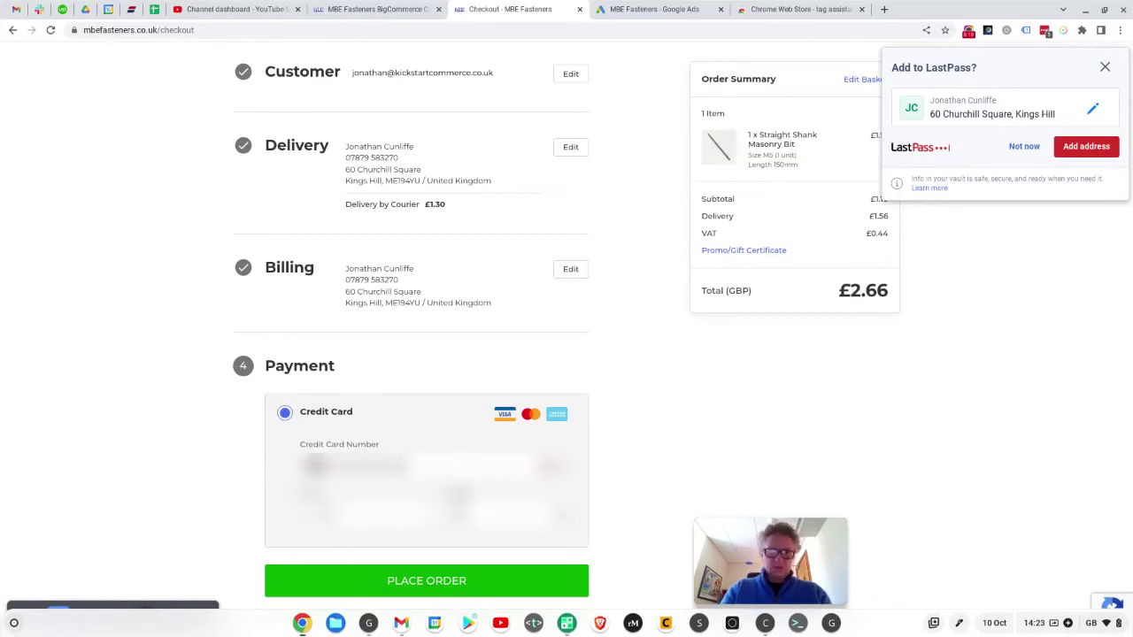
Step: Dismiss the save-address prompt, check the checkout page's tags, and place the £2.66 test order
left_click(1106, 69)
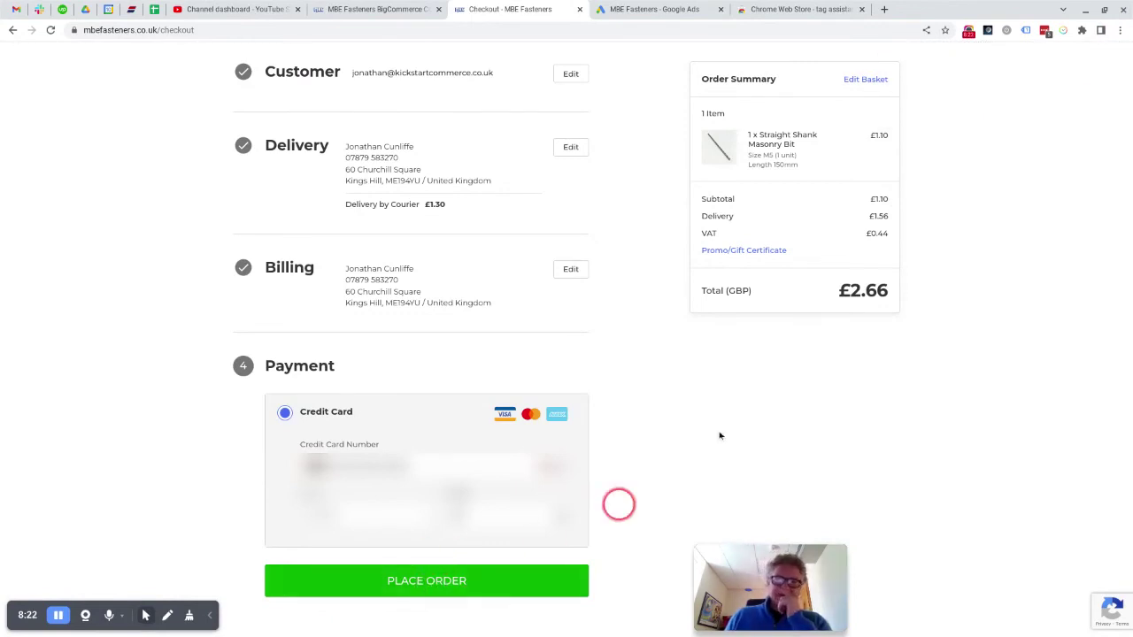
left_click(1027, 30)
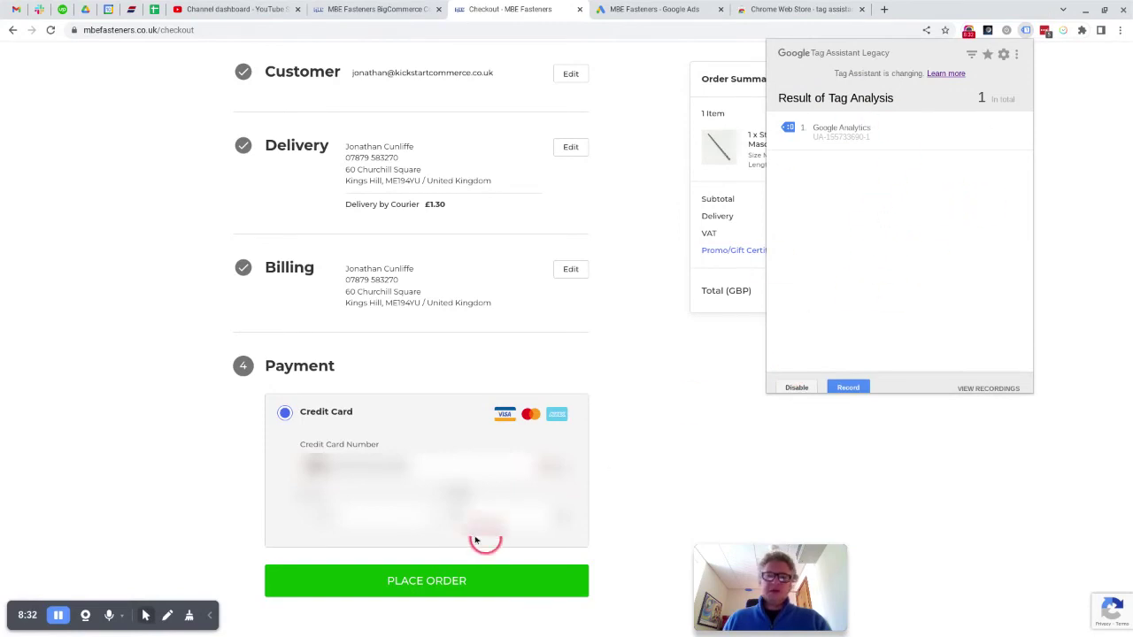
left_click(422, 585)
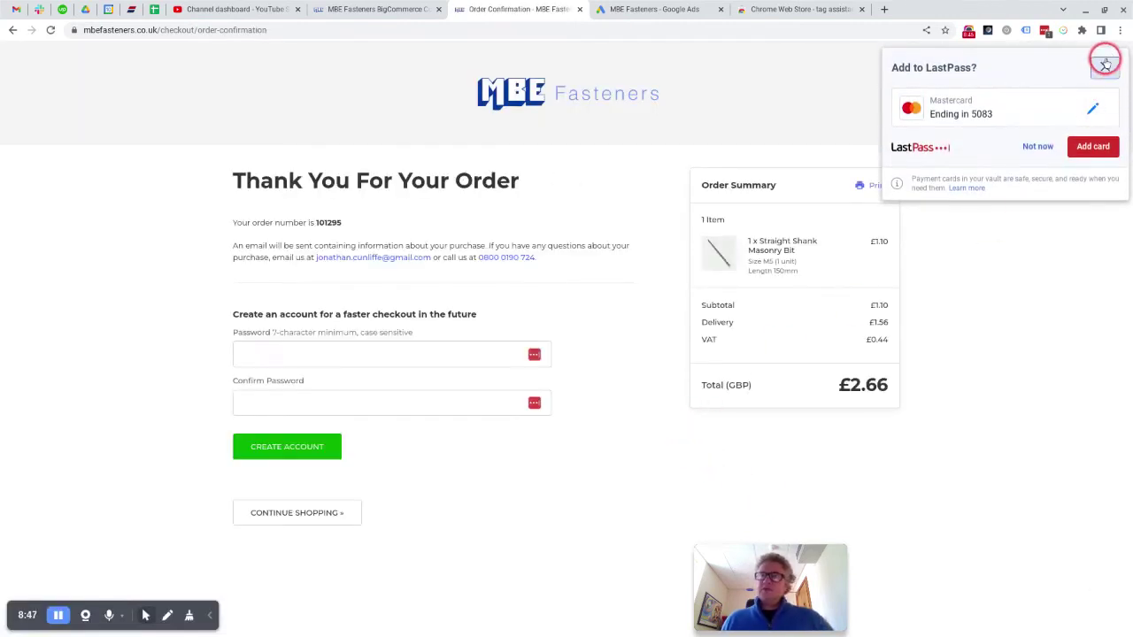
Step: Decline saving the card, view the confirmation page's tags, and close the Google Ads conversion snippet
left_click(1103, 64)
left_click(1027, 32)
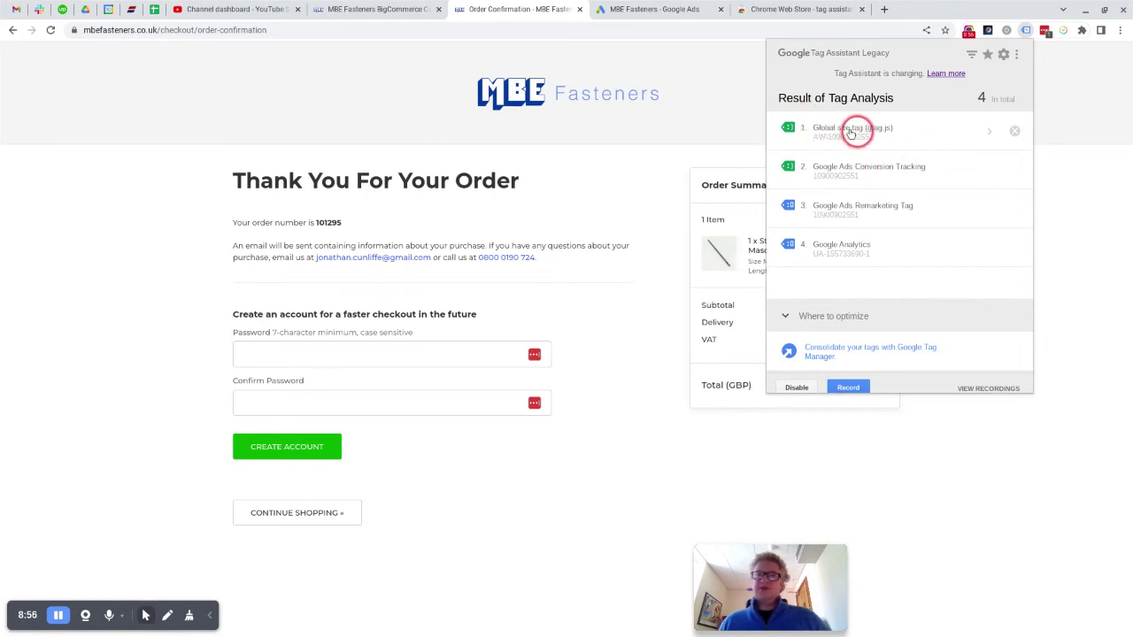
left_click(646, 9)
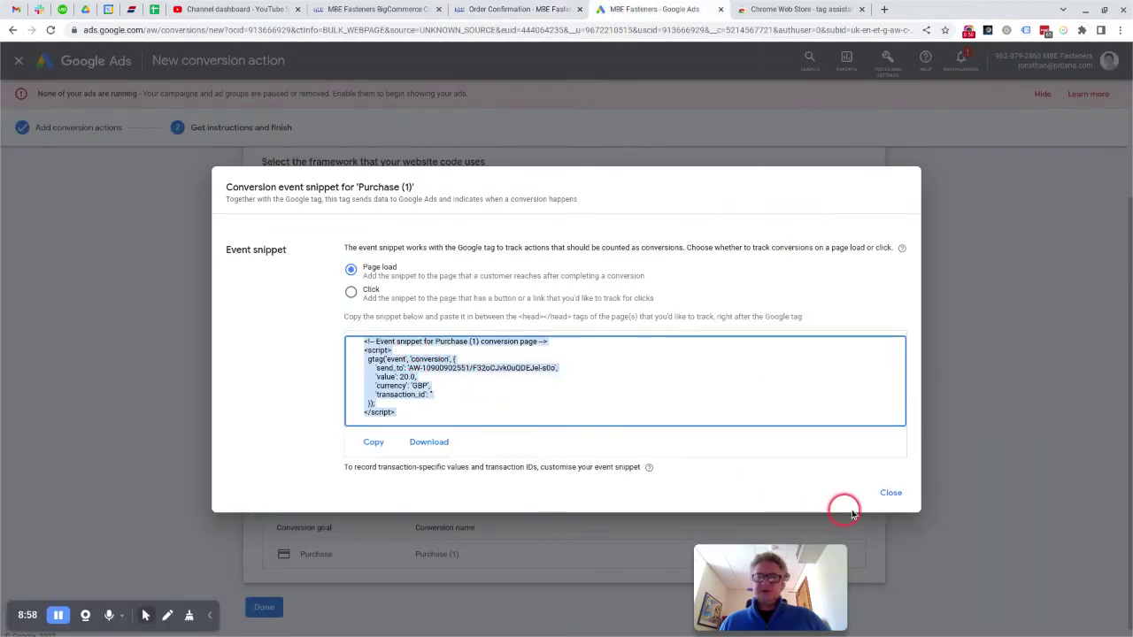
left_click(890, 493)
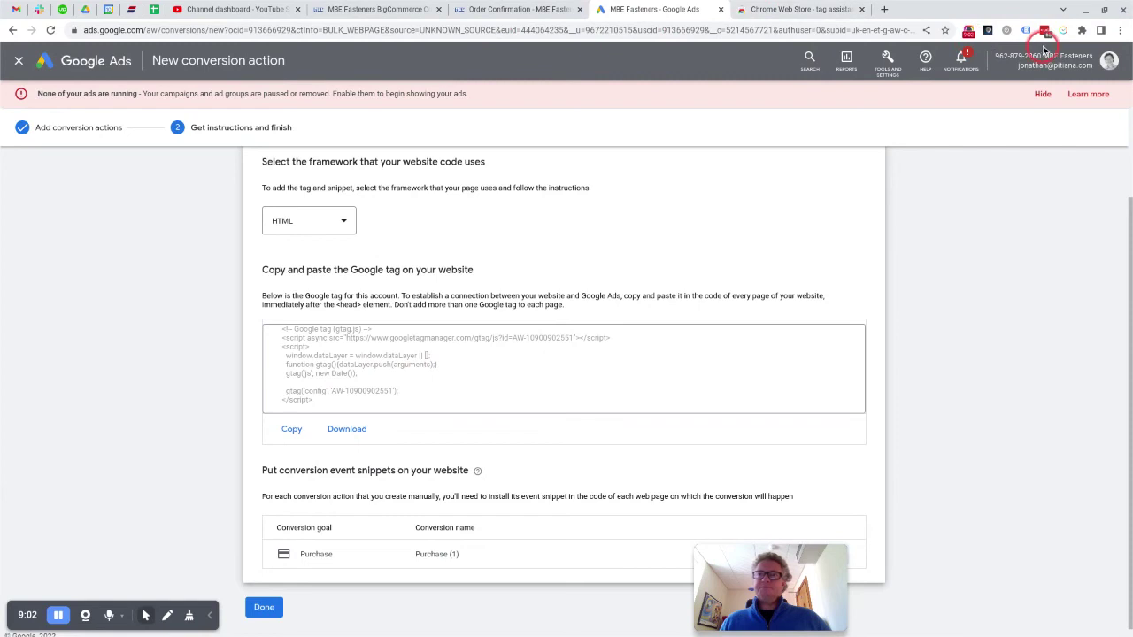
Step: Highlight the £2.66 order total and £1.10 item price, then reopen Tag Assistant's four-tag list
left_click(563, 10)
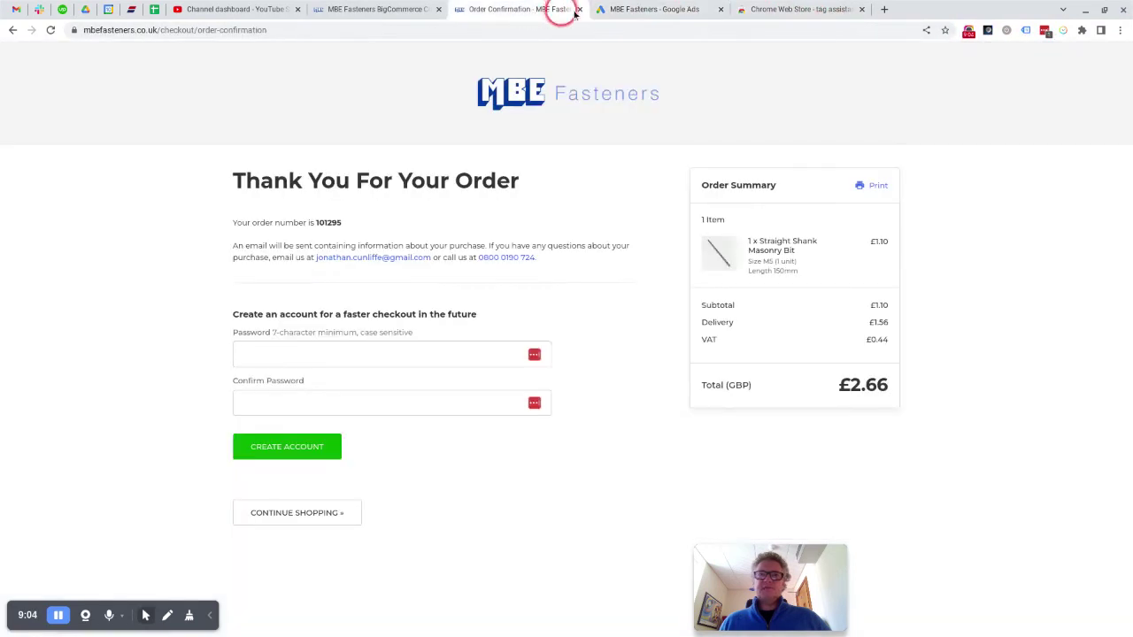
left_click(1024, 31)
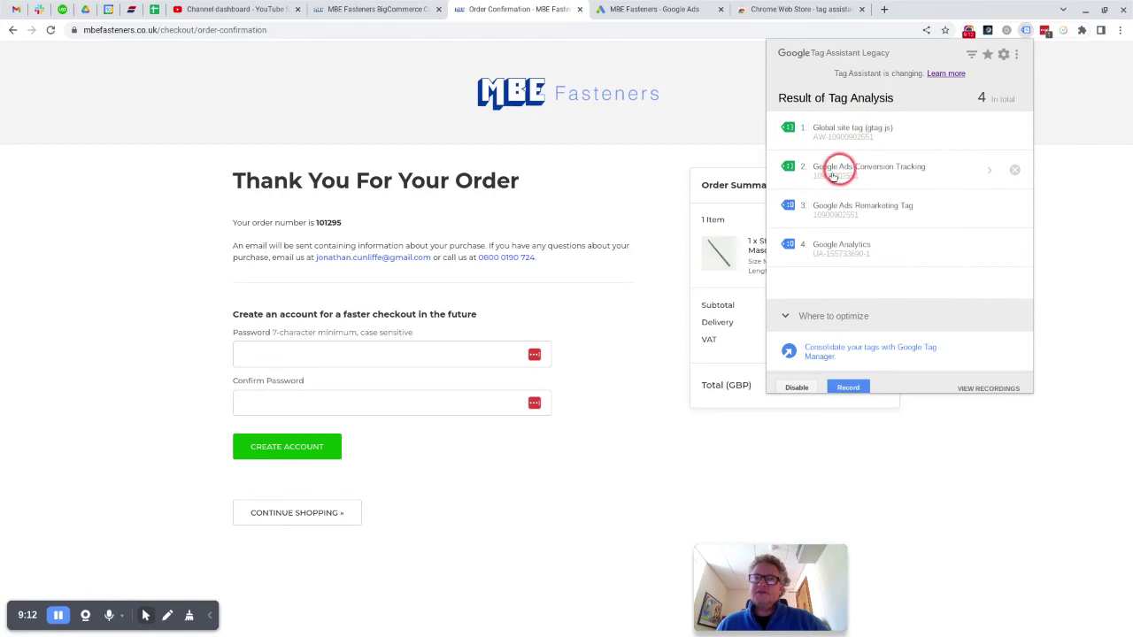
left_click(931, 458)
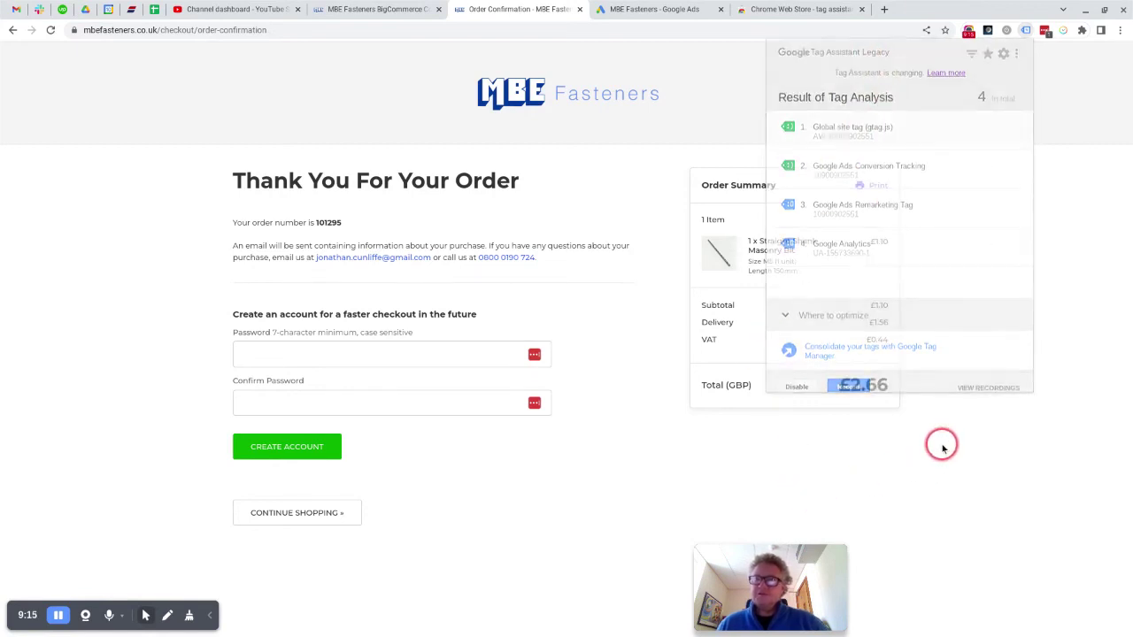
left_click_drag(844, 385, 883, 387)
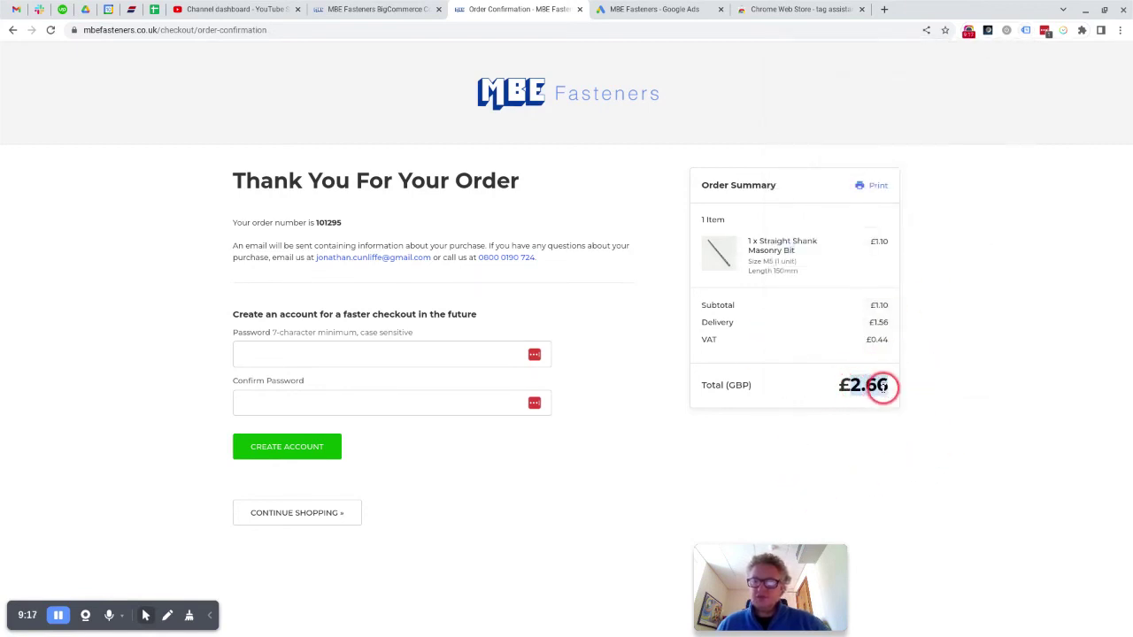
left_click_drag(870, 241, 888, 242)
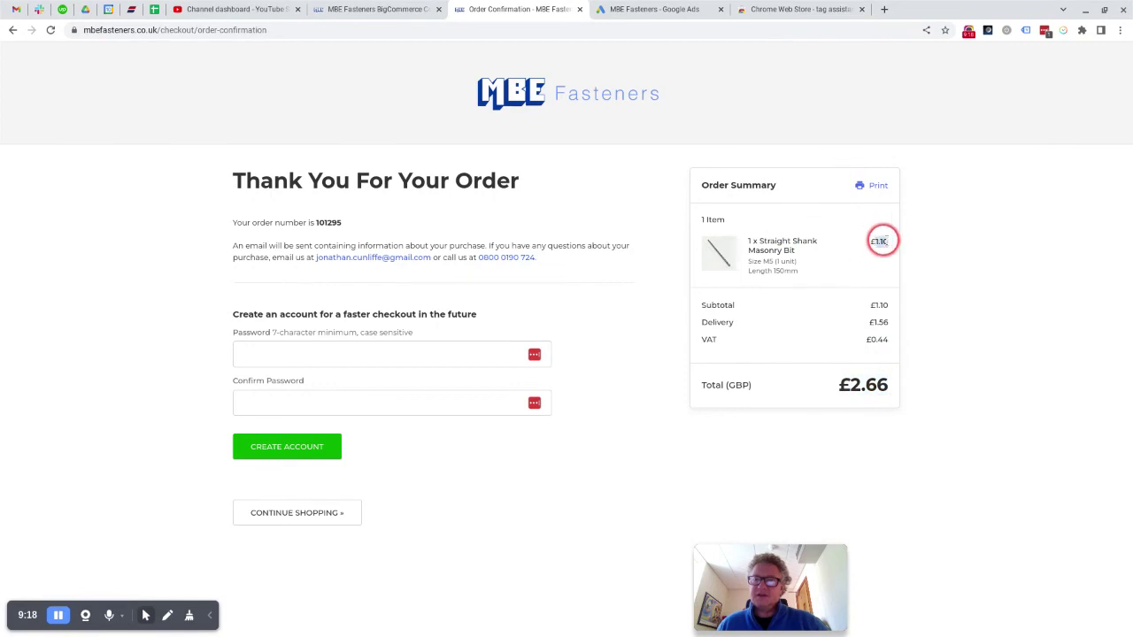
left_click(1026, 32)
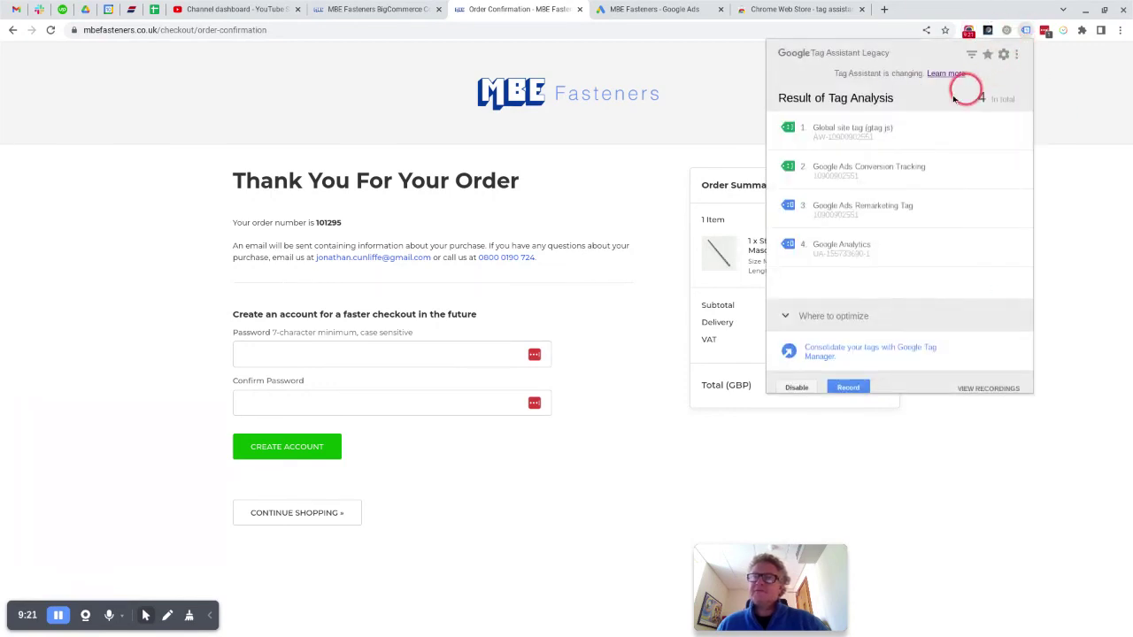
Step: Open the Google Ads Conversion Tracking tag's metadata and highlight its 2.22 value and GBP currency
left_click(991, 171)
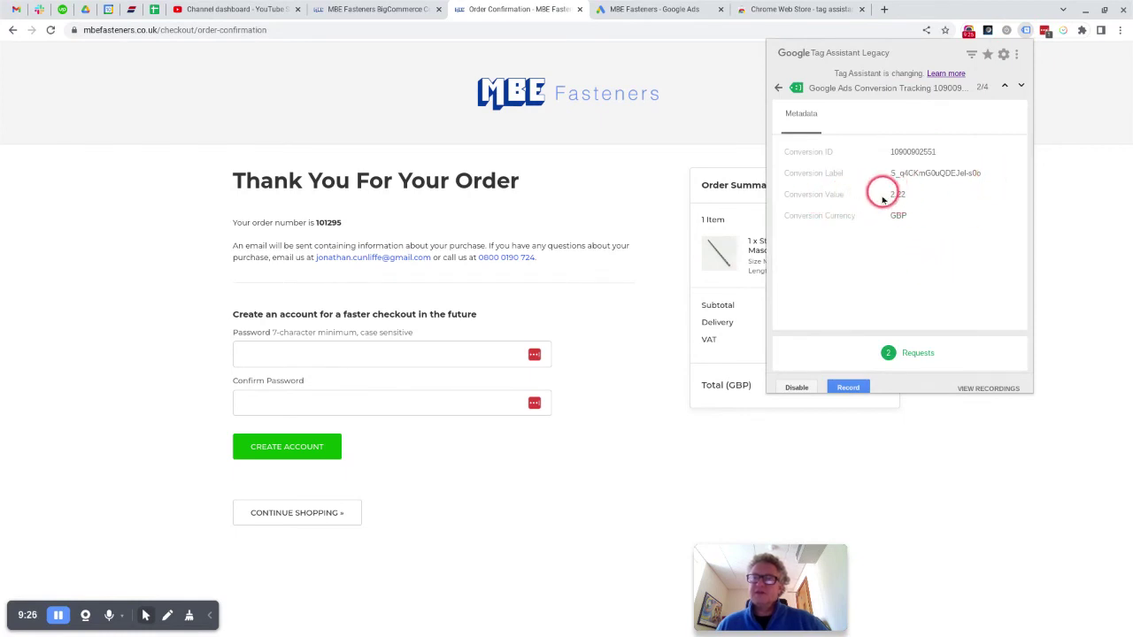
left_click(986, 459)
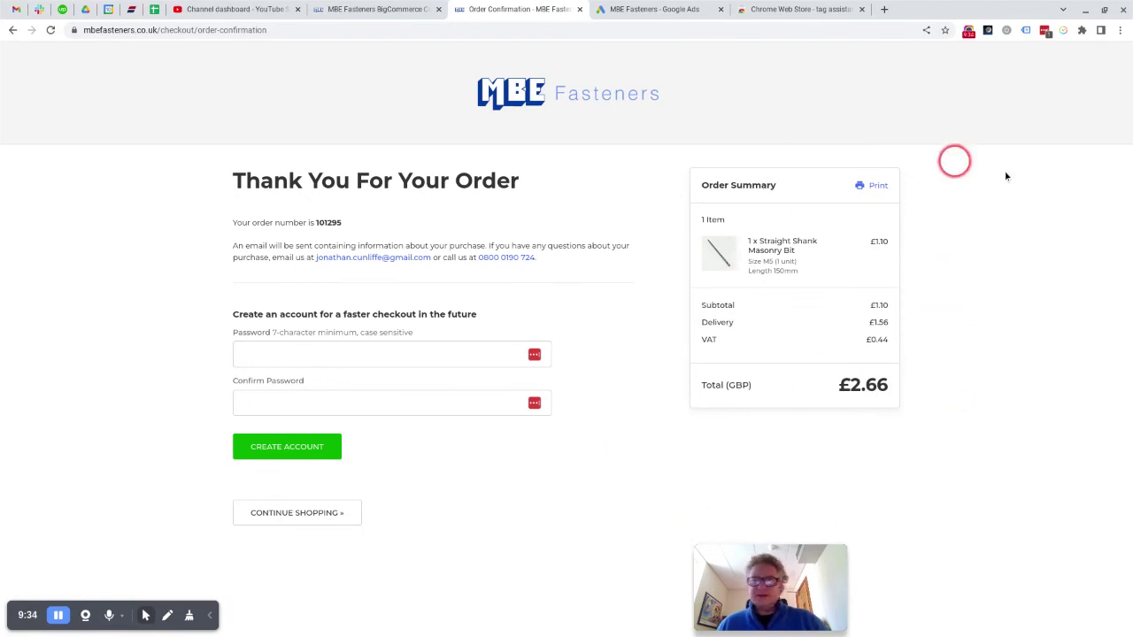
left_click(1025, 31)
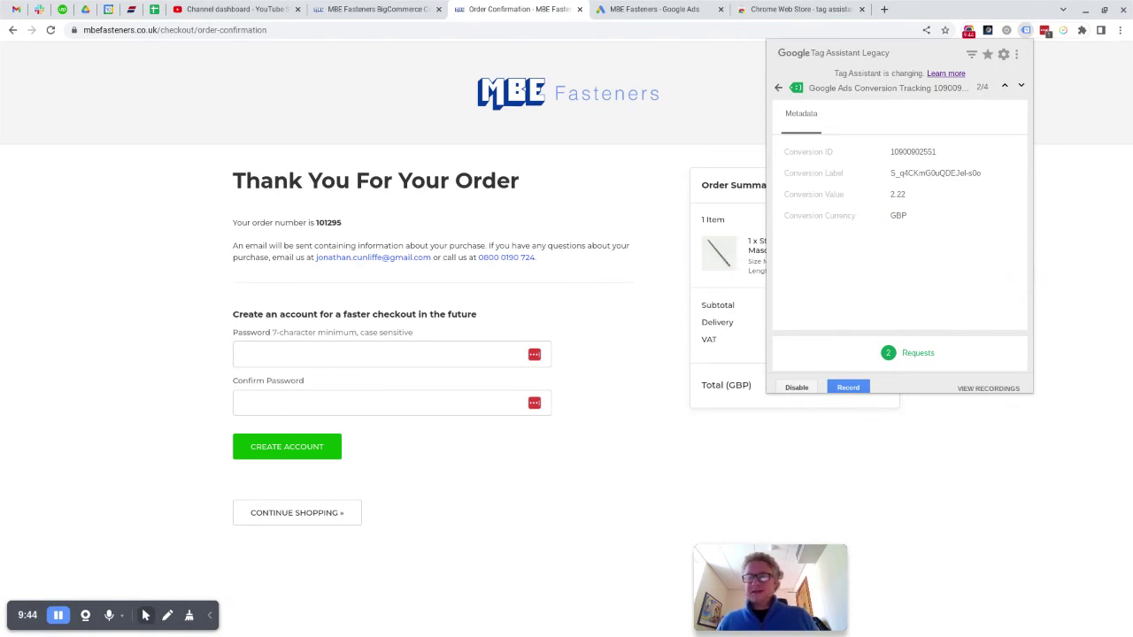
left_click(900, 194)
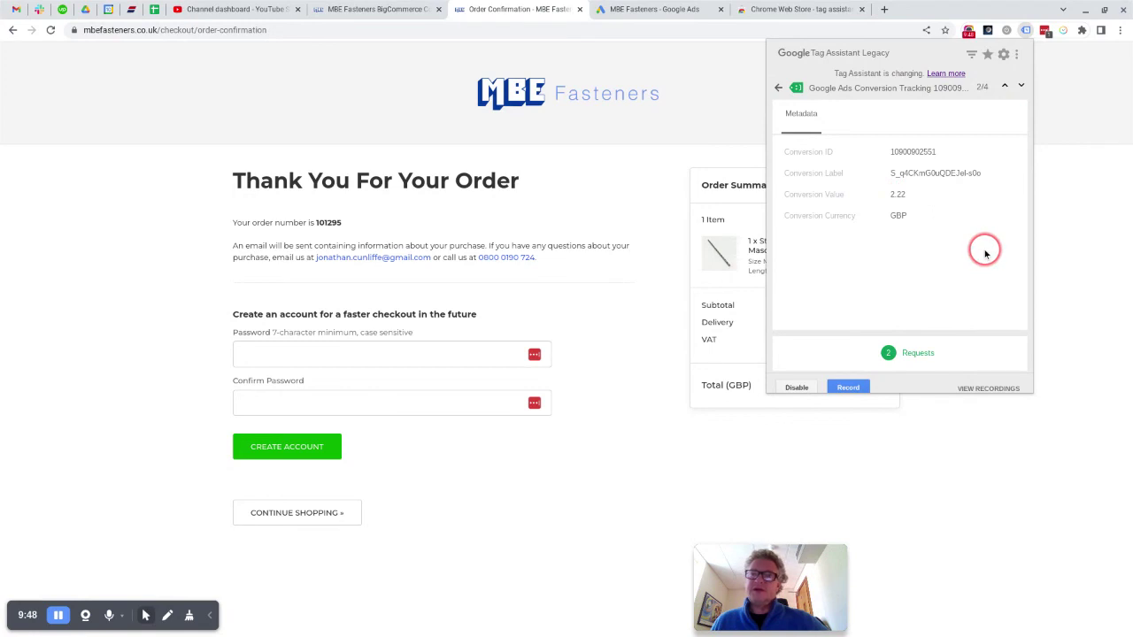
double_click(912, 216)
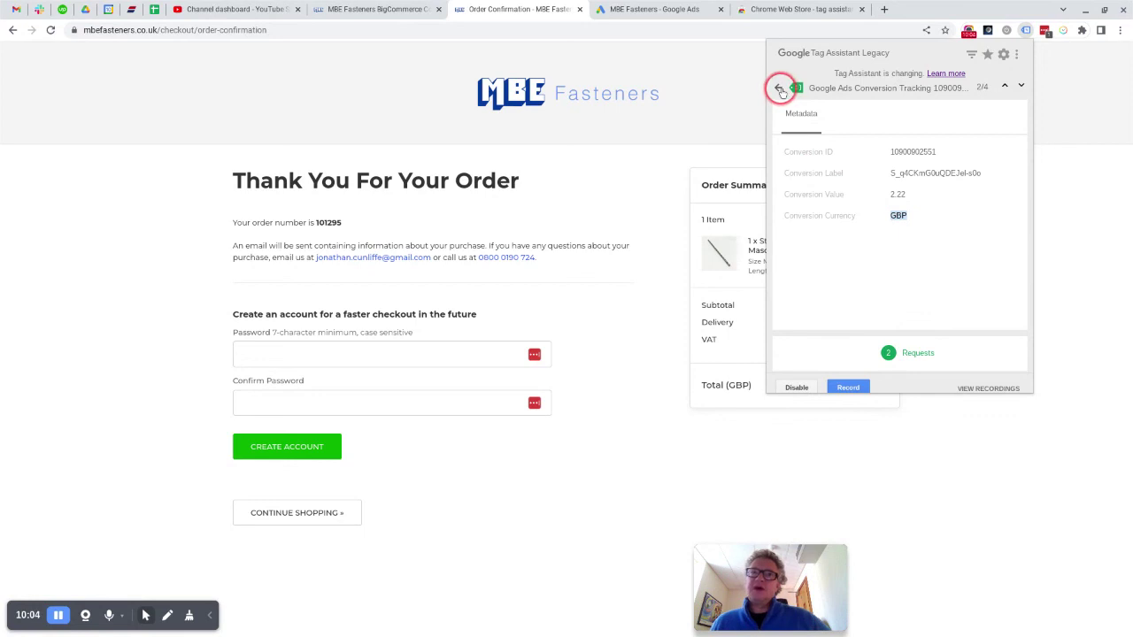
Step: Delete the quotes around %%ORDER_ID%% in the BigCommerce conversion tracking script and save
left_click(413, 13)
scroll(601, 212, "down", 3)
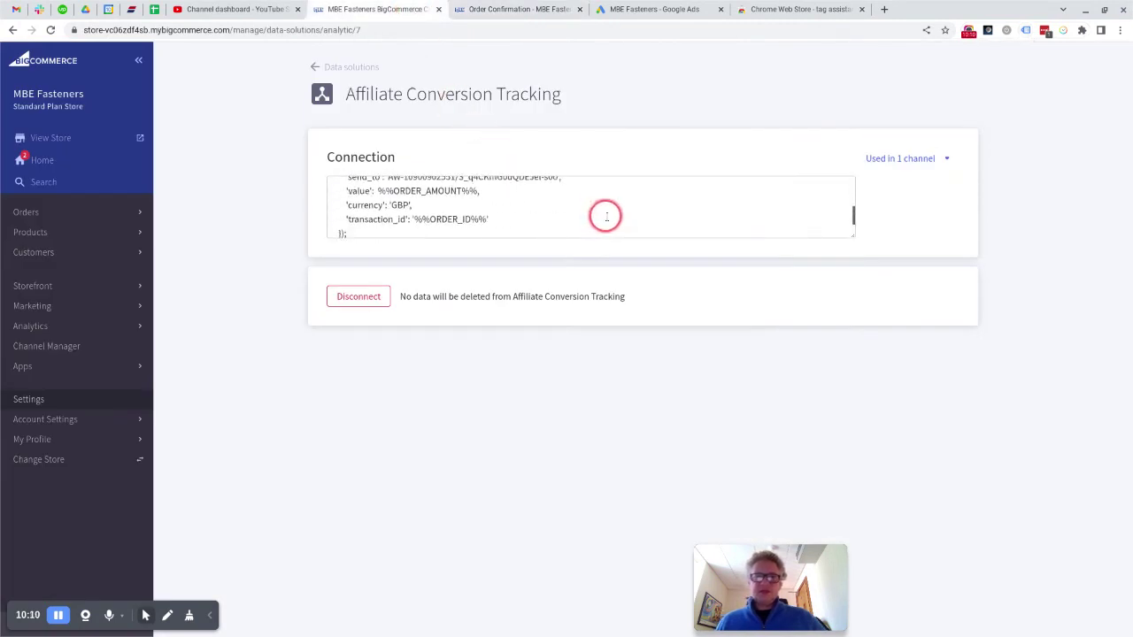
left_click(499, 218)
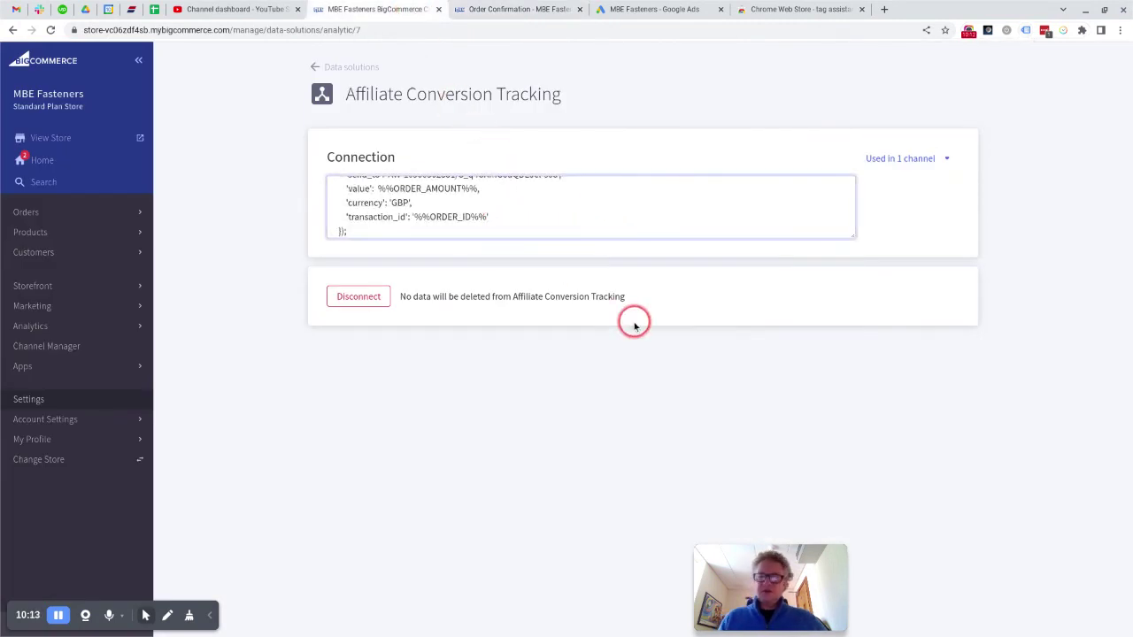
key("BackSpace")
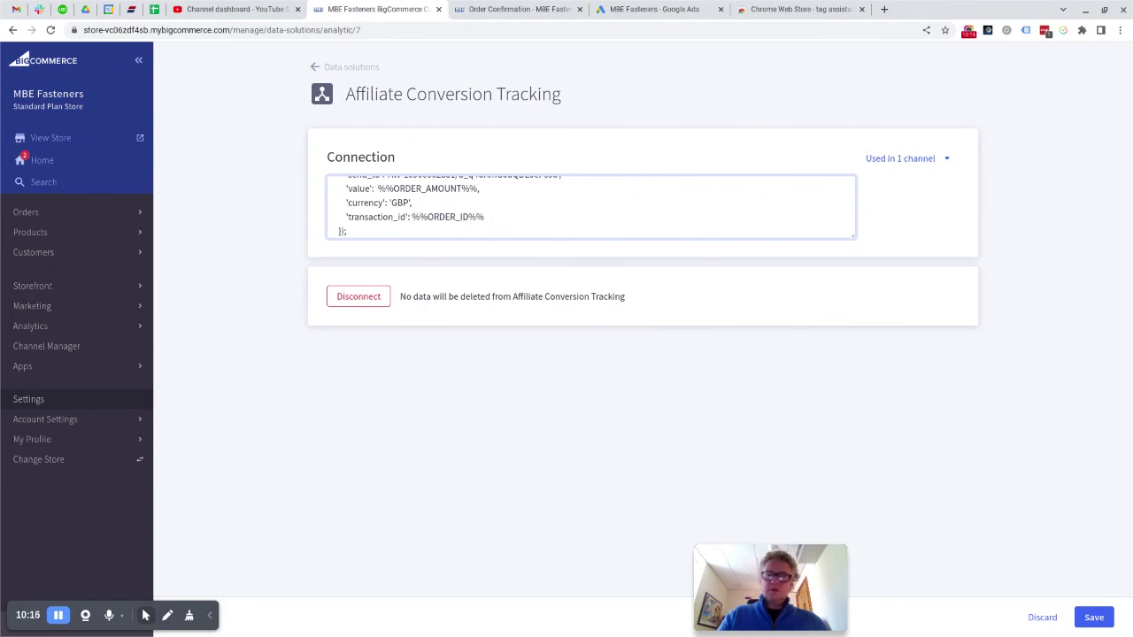
left_click(1094, 617)
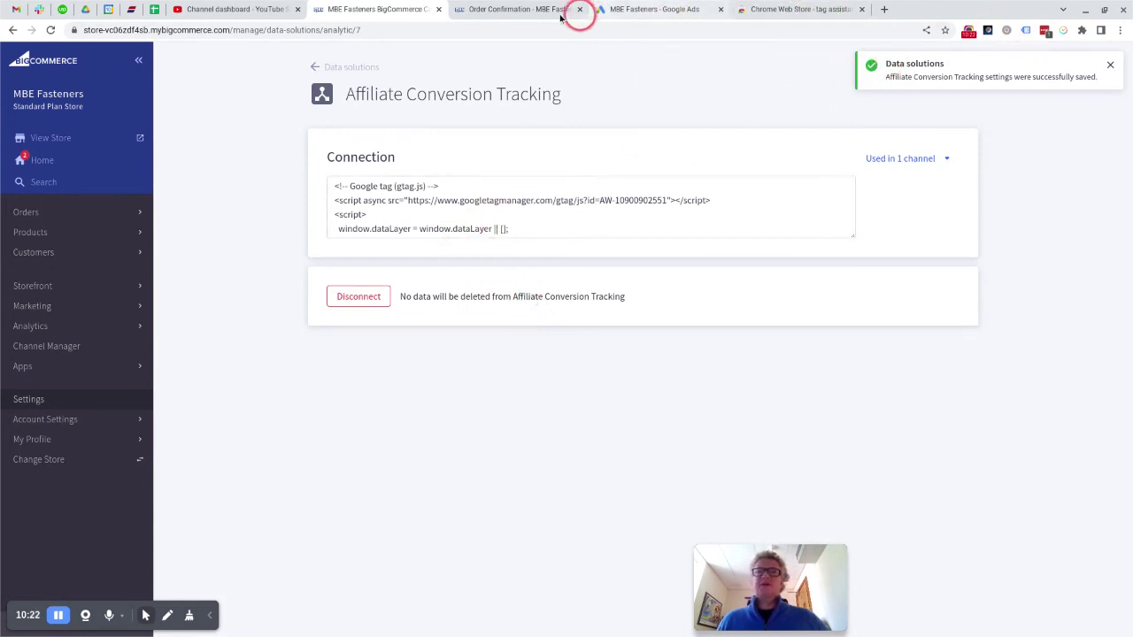
Step: On the order confirmation page, verify in Tag Assistant the Google Ads Conversion Tracking tag's 2.22 value
left_click(532, 12)
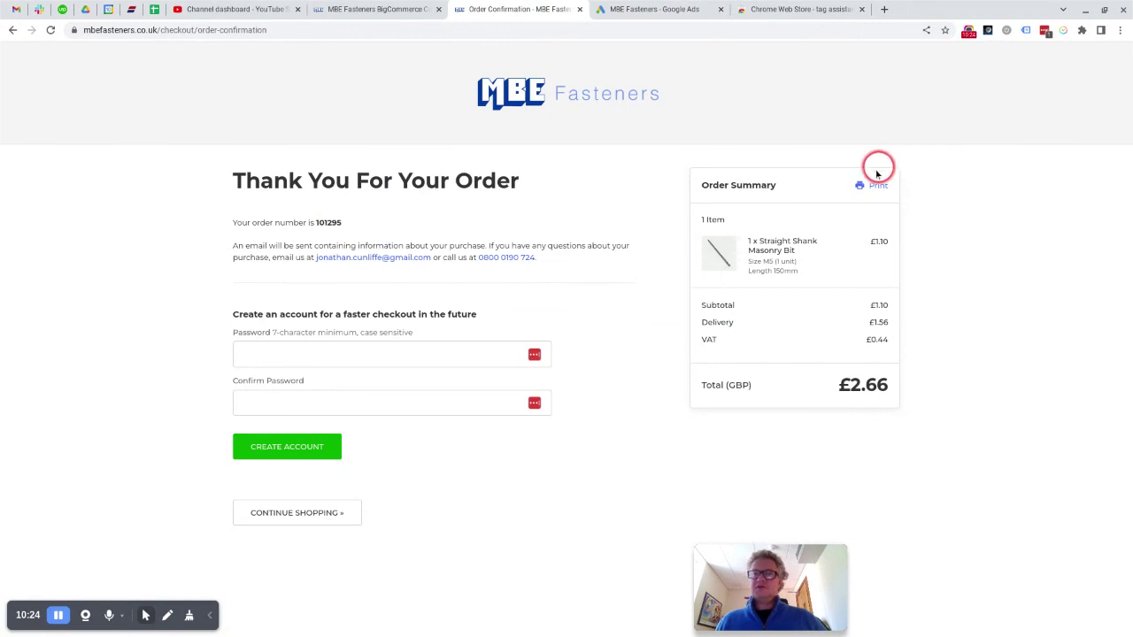
left_click(1025, 30)
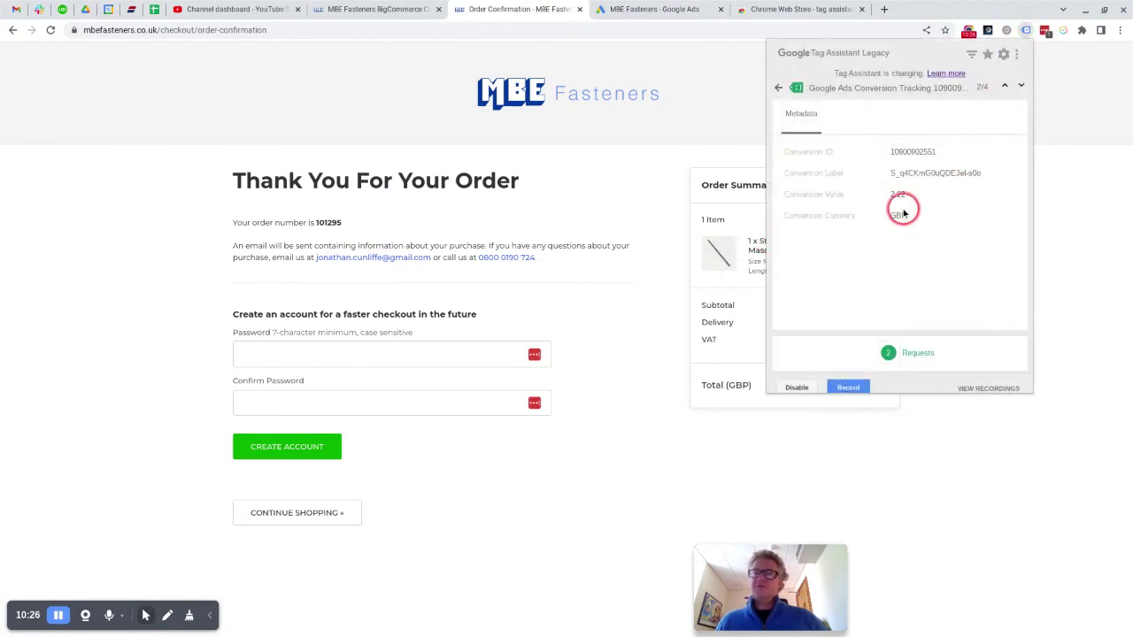
left_click(777, 87)
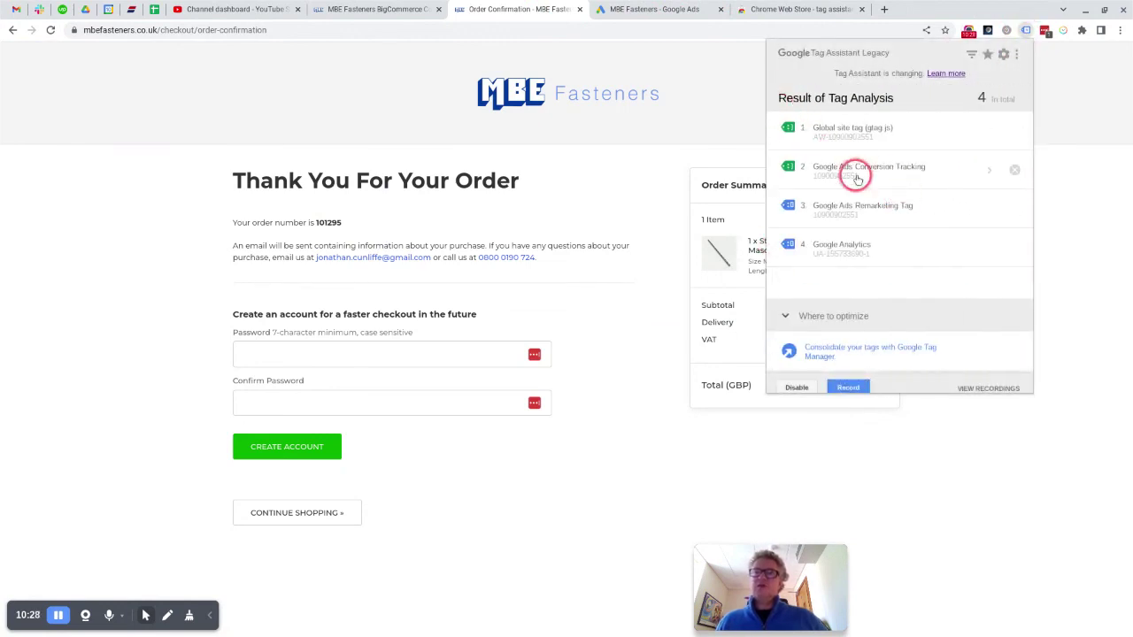
left_click(983, 173)
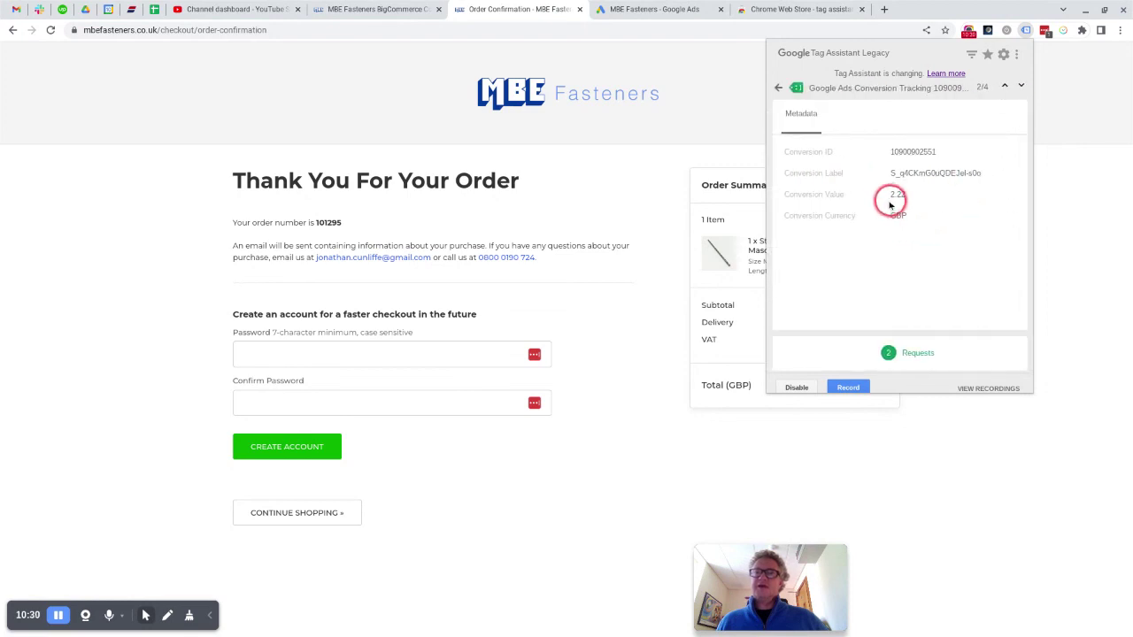
left_click_drag(890, 196, 906, 194)
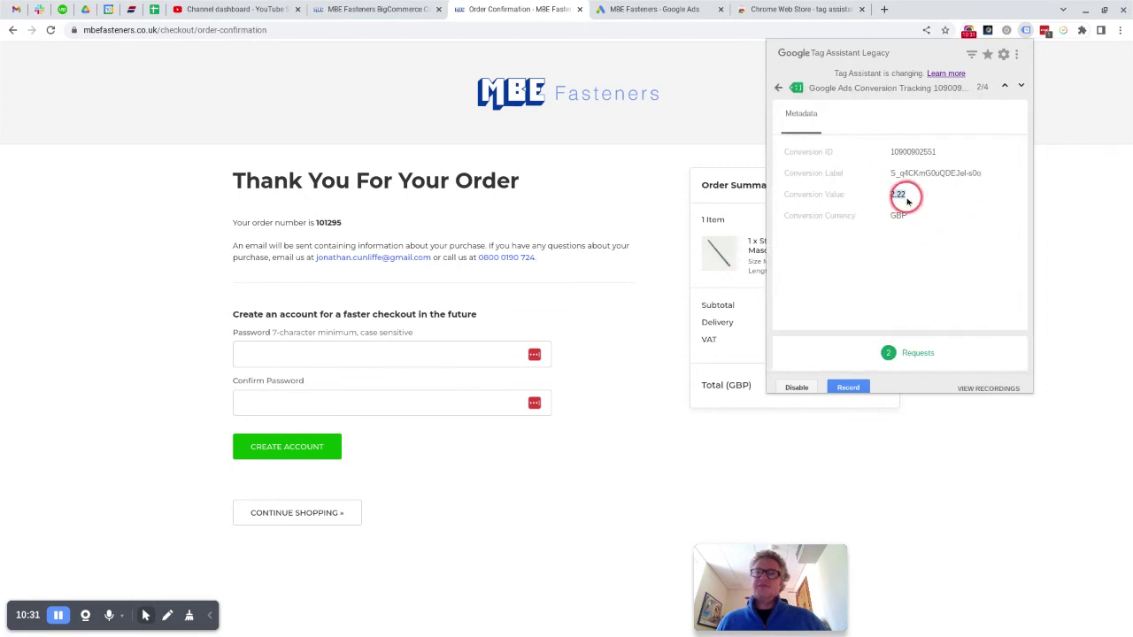
left_click(779, 89)
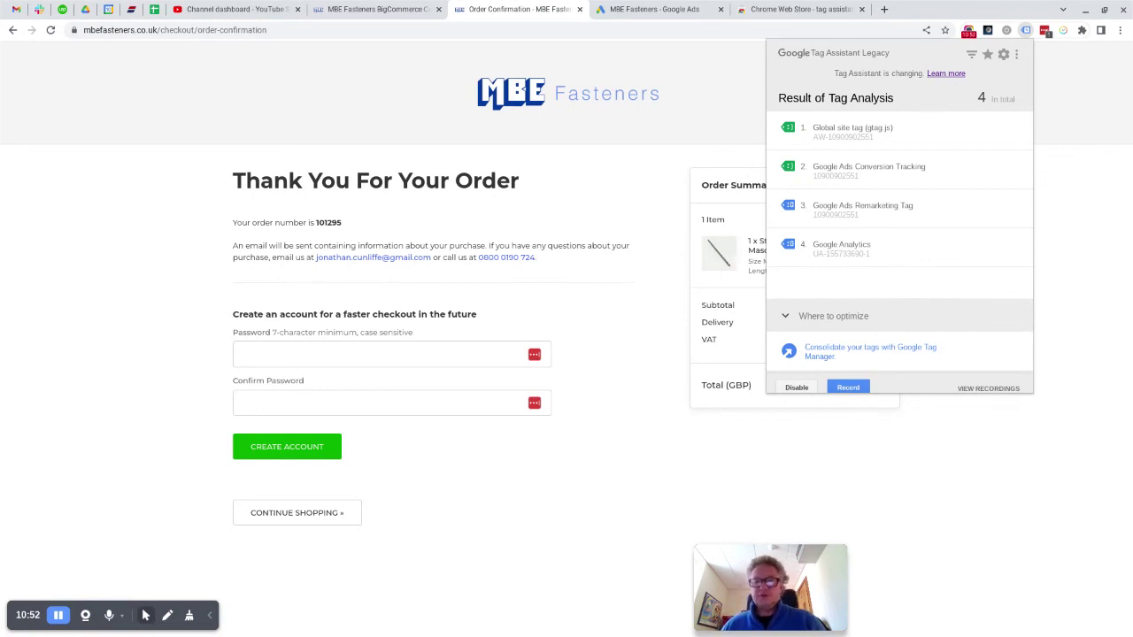
left_click_drag(695, 546, 201, 199)
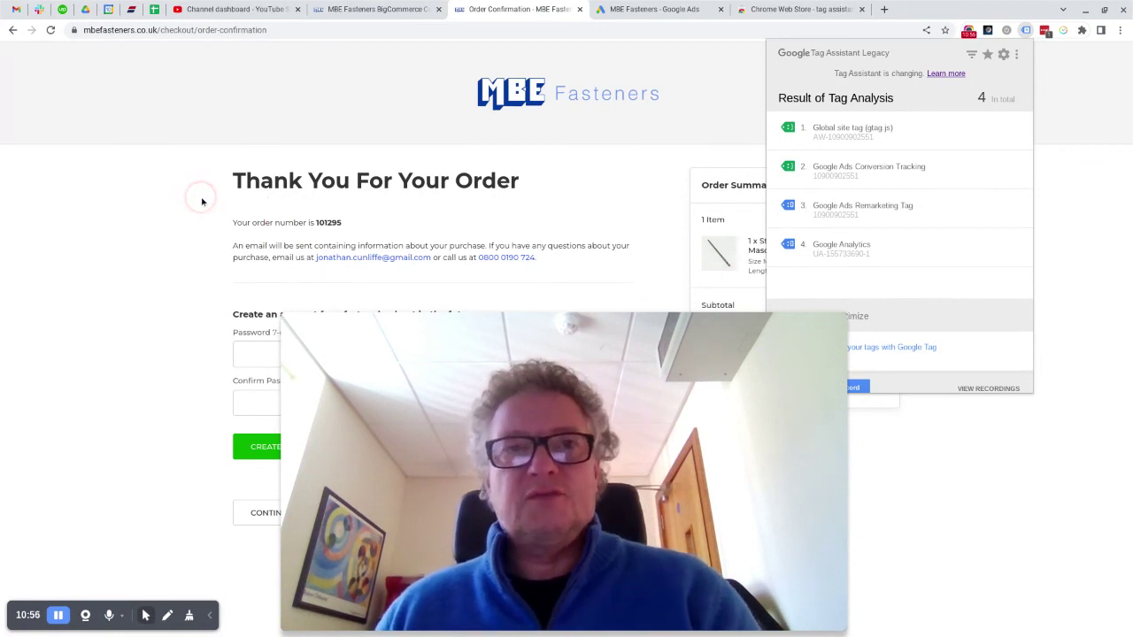
left_click(142, 294)
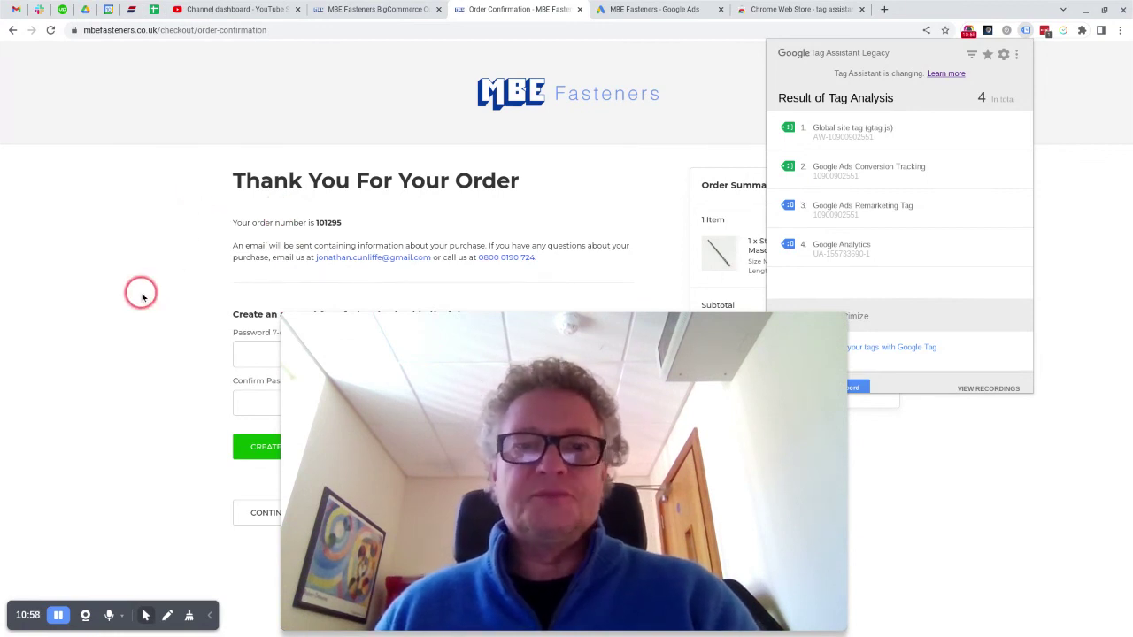